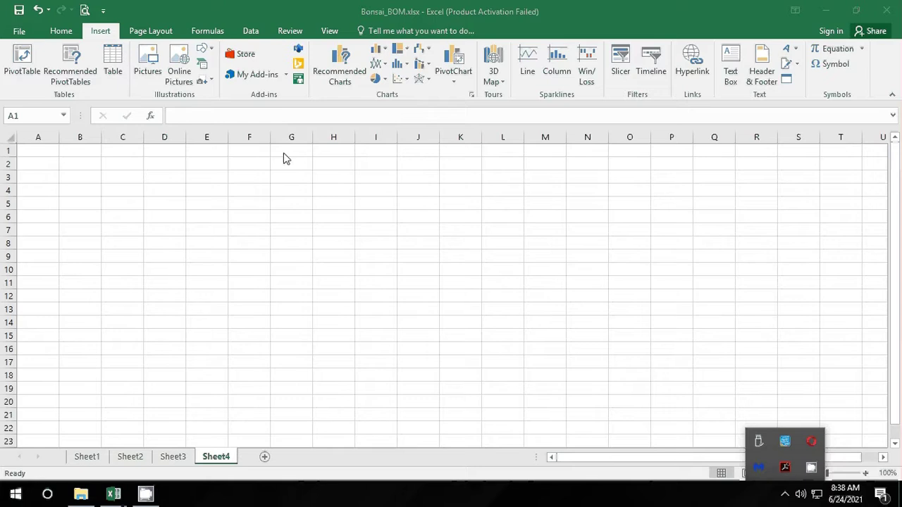
Step: Type January in C3 and autofill it down to December in C14
left_click(111, 185)
left_click(119, 173)
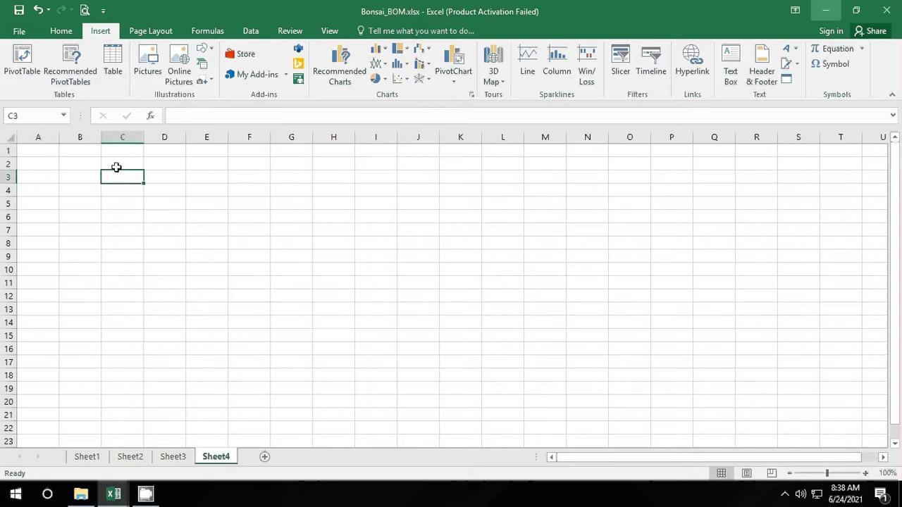
type("Ja")
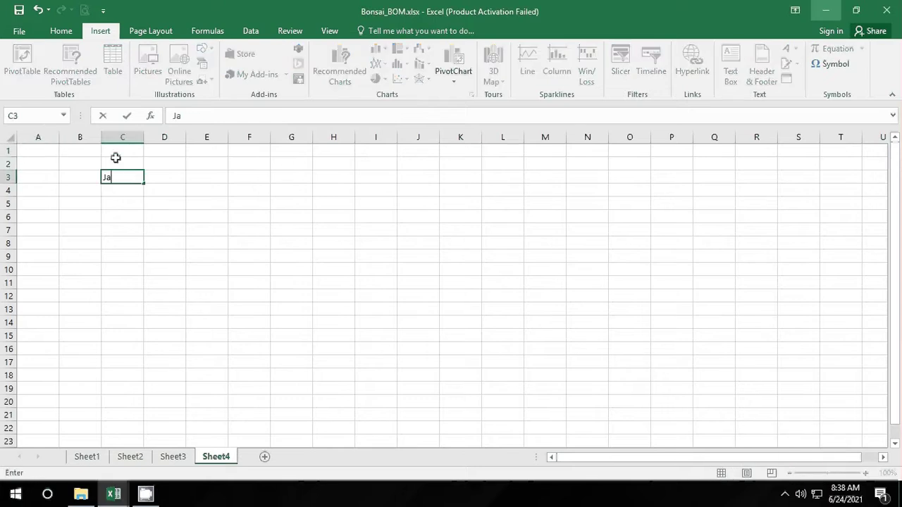
type("nuary")
key("Return")
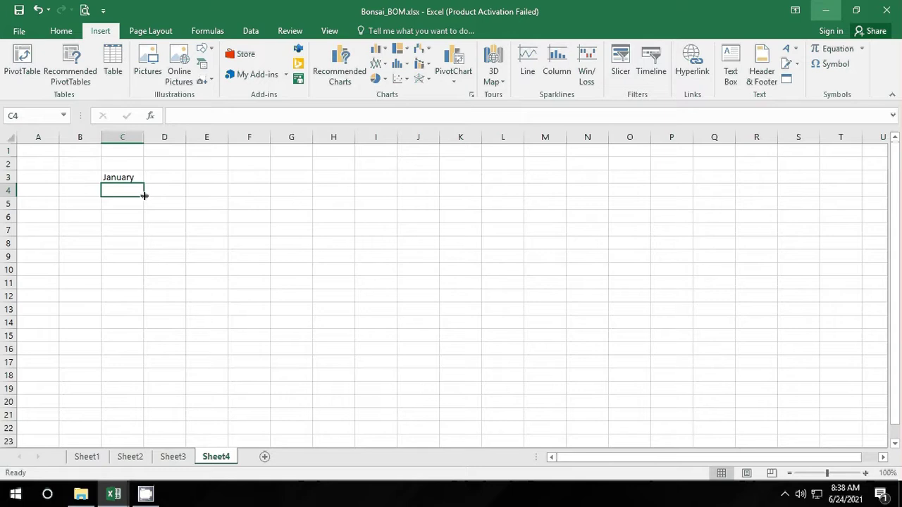
left_click(133, 178)
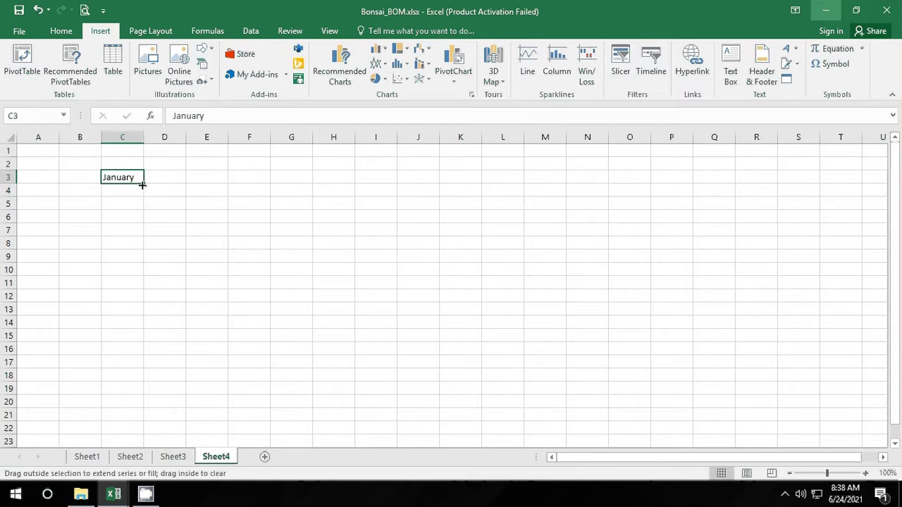
left_click_drag(142, 185, 145, 329)
left_click(239, 310)
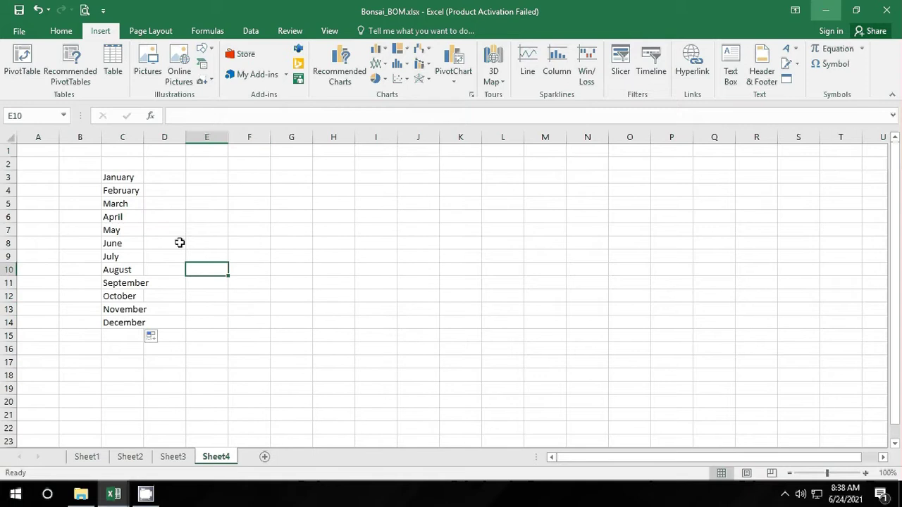
Step: Enter 1 in F3, copy it down to F14 and convert it to a 1–12 series
left_click(266, 175)
type("1")
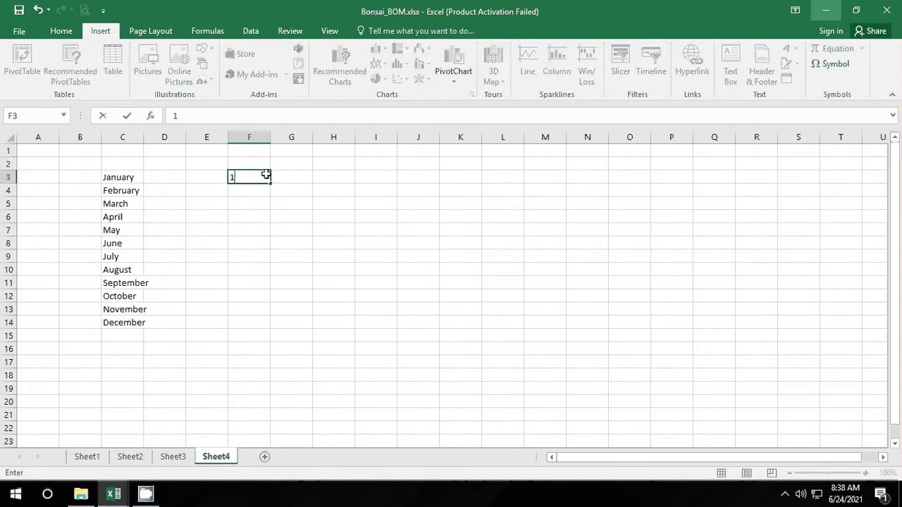
key("Return")
left_click(265, 175)
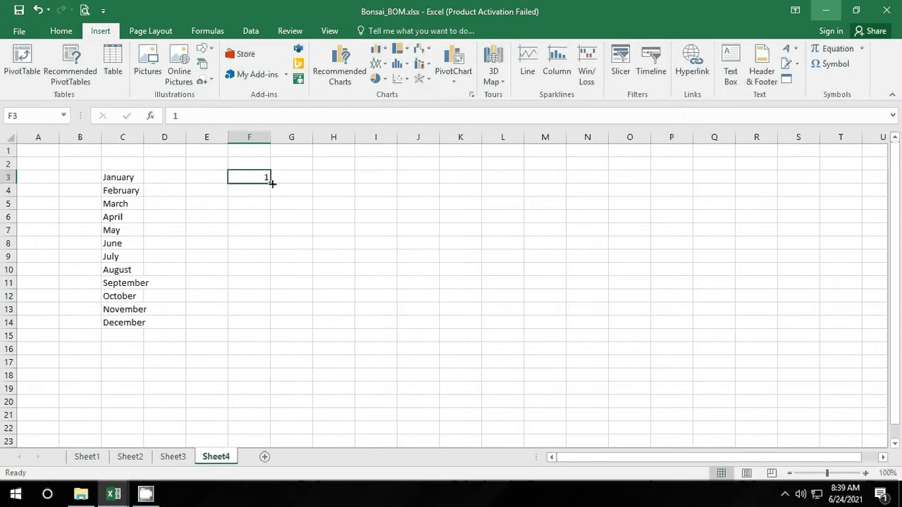
left_click_drag(270, 183, 273, 328)
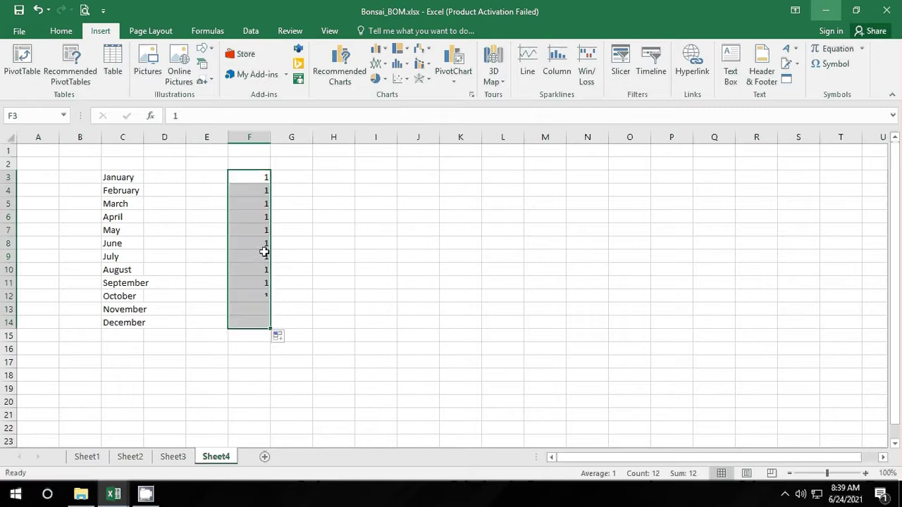
left_click(292, 339)
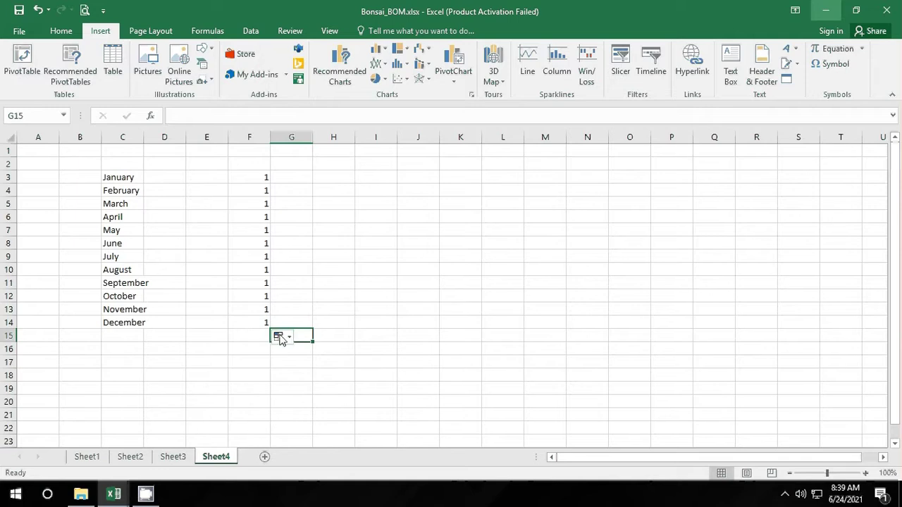
left_click(282, 339)
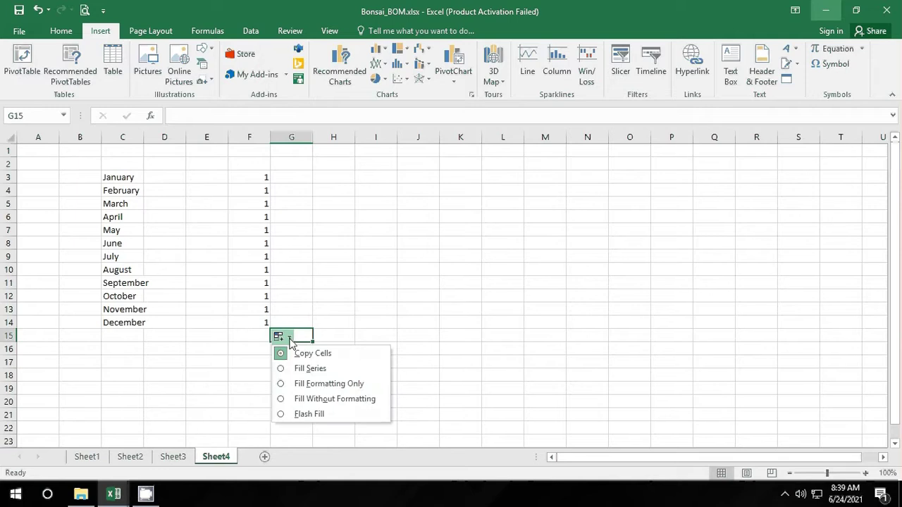
left_click(325, 370)
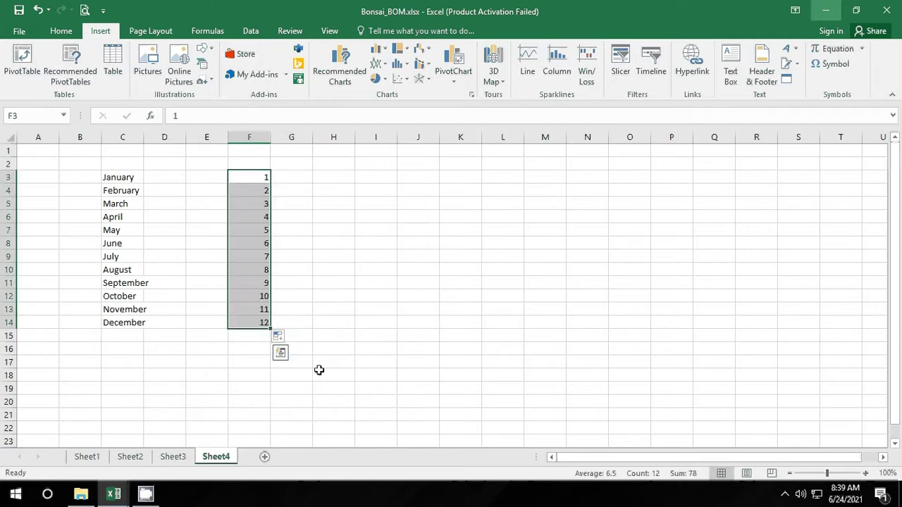
Step: Try Fill Formatting Only, Fill Without Formatting and Flash Fill on column F, dismissing the no-pattern warning
left_click(278, 339)
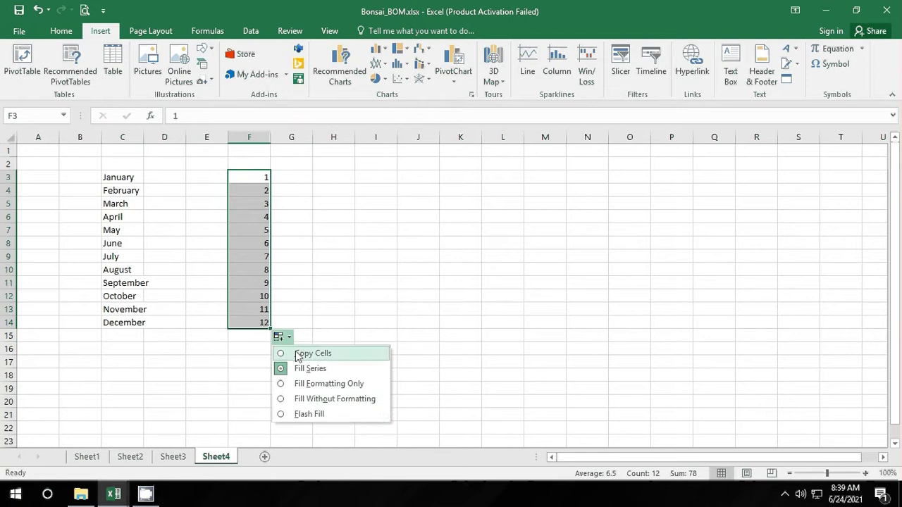
left_click(342, 384)
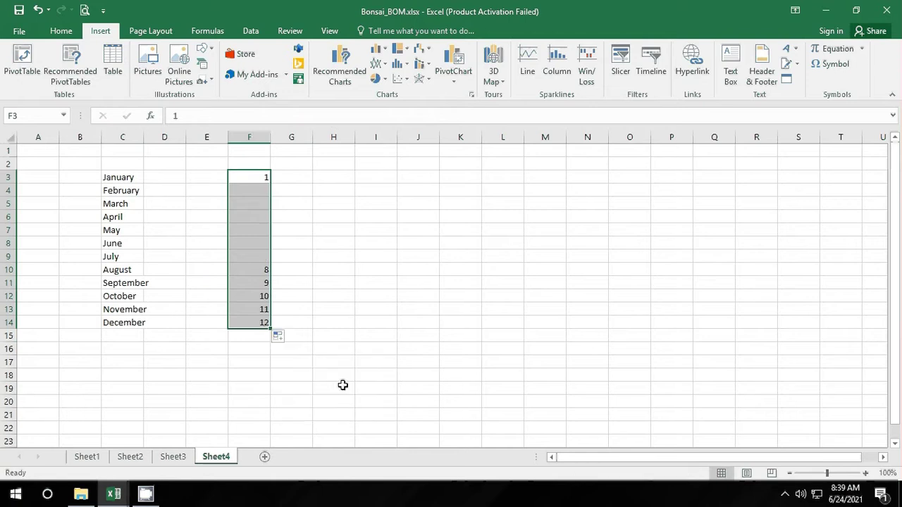
left_click(288, 339)
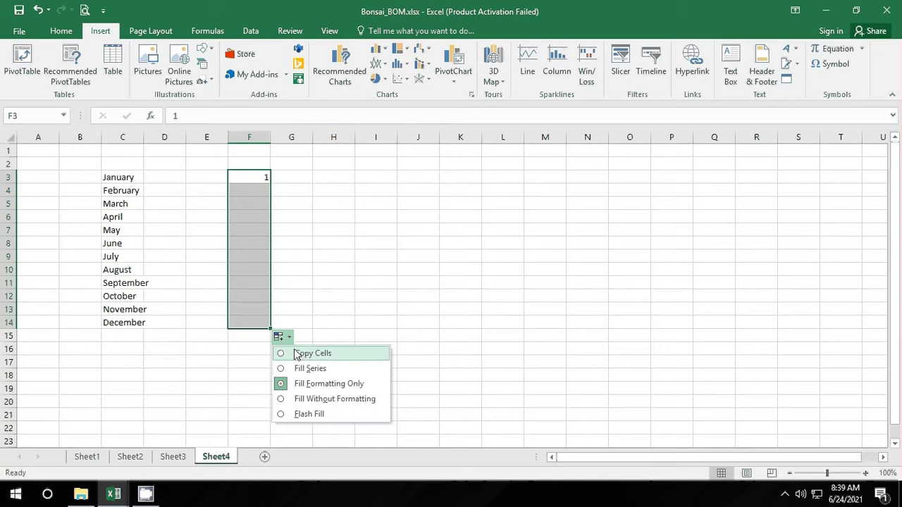
left_click(328, 400)
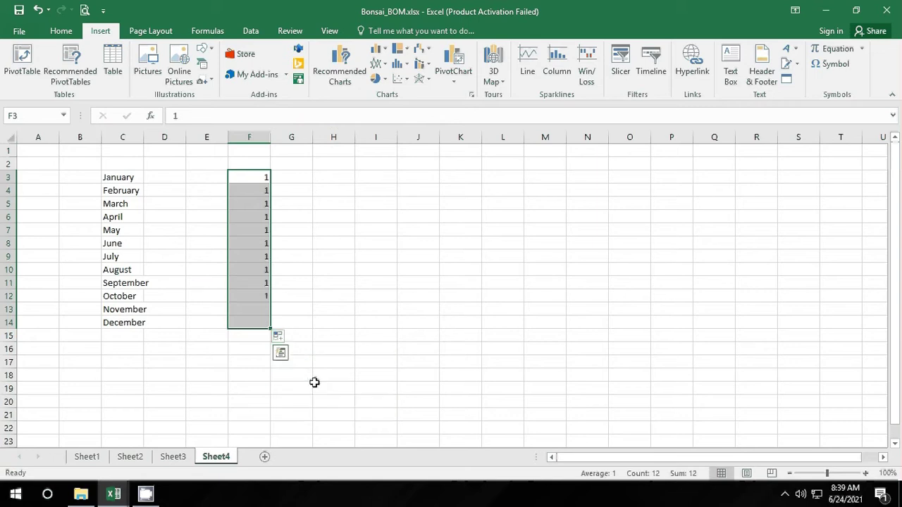
left_click(280, 338)
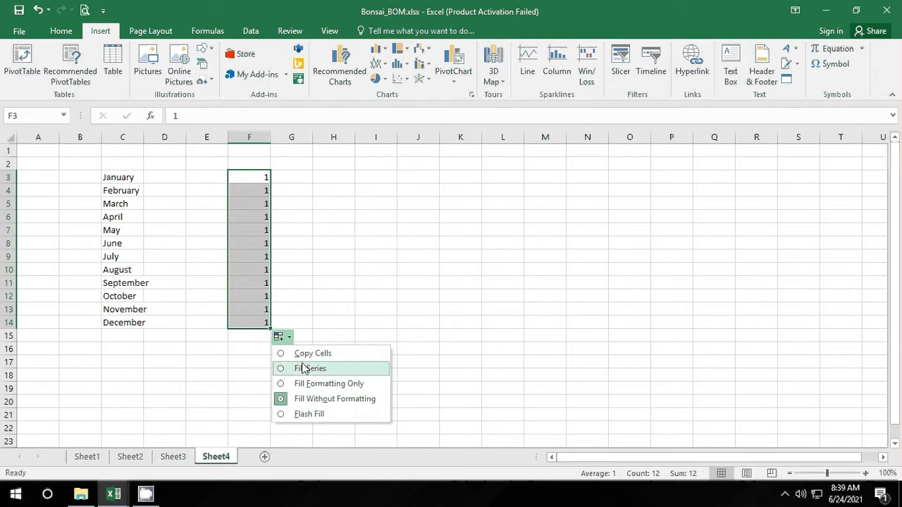
left_click(326, 414)
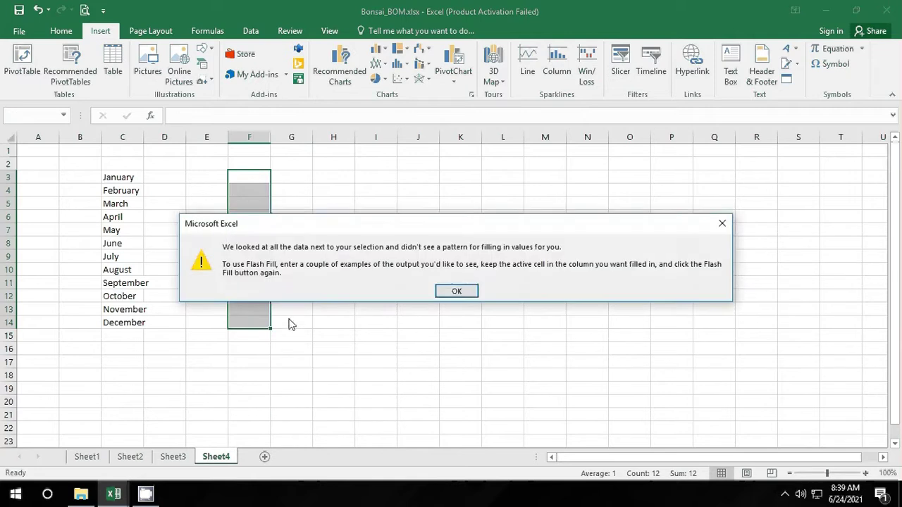
left_click(455, 290)
Step: Undo back to 1, then refill F3:F14 as the series 1 to 12
left_click(38, 10)
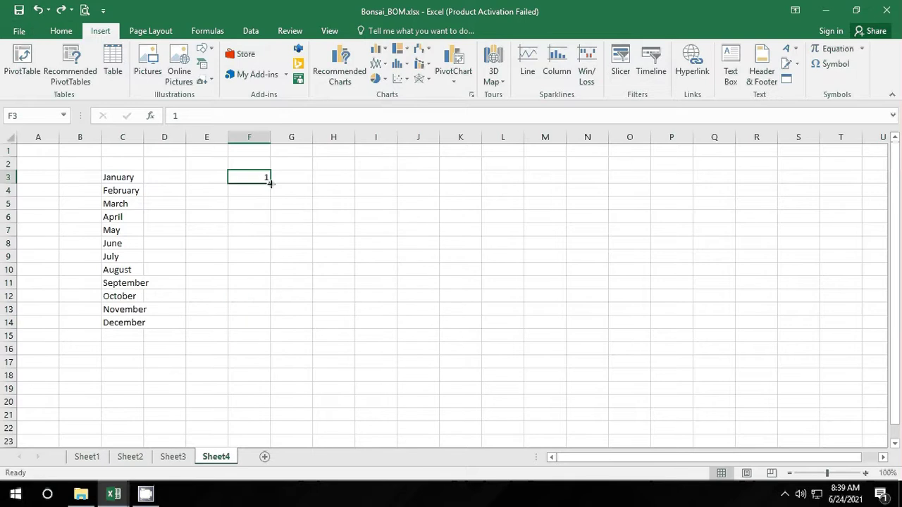
left_click_drag(270, 183, 275, 329)
left_click(285, 338)
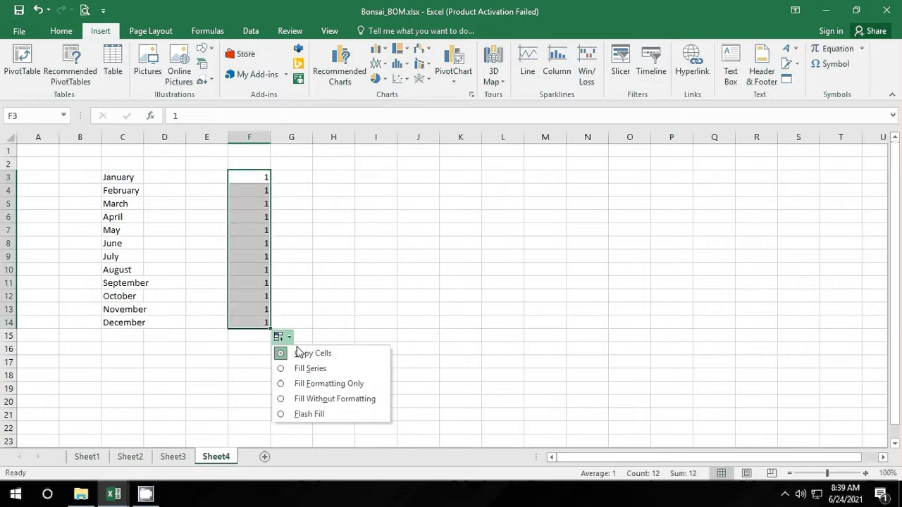
left_click(319, 370)
left_click(443, 323)
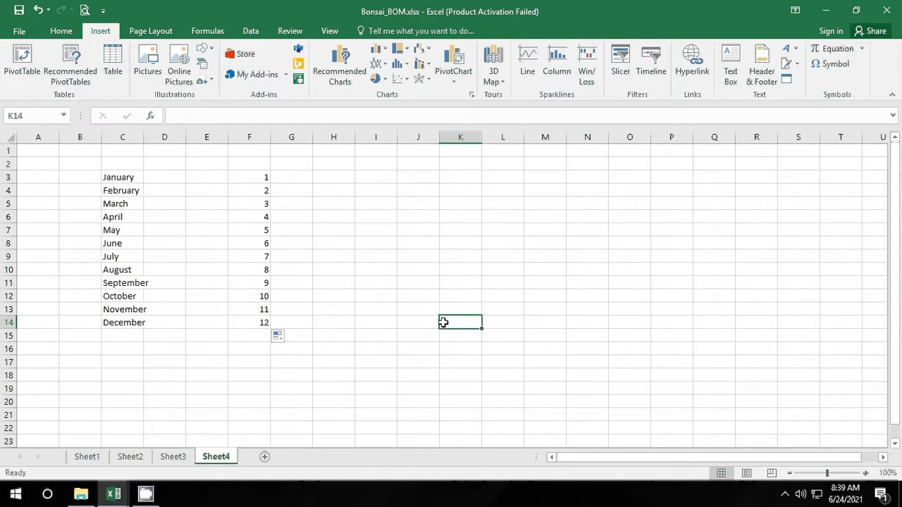
Step: Enter 5 in I3 and 10 in I4
left_click(379, 175)
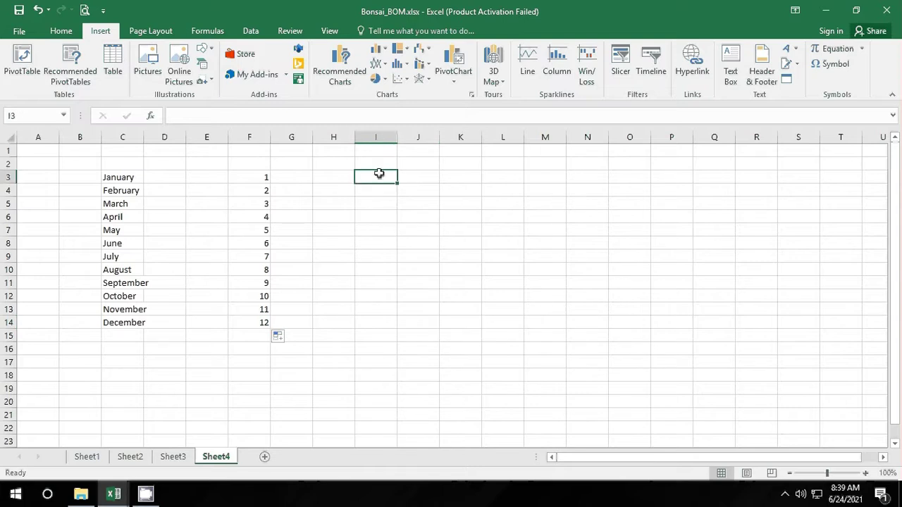
type("5")
key("Return")
type("10")
key("Return")
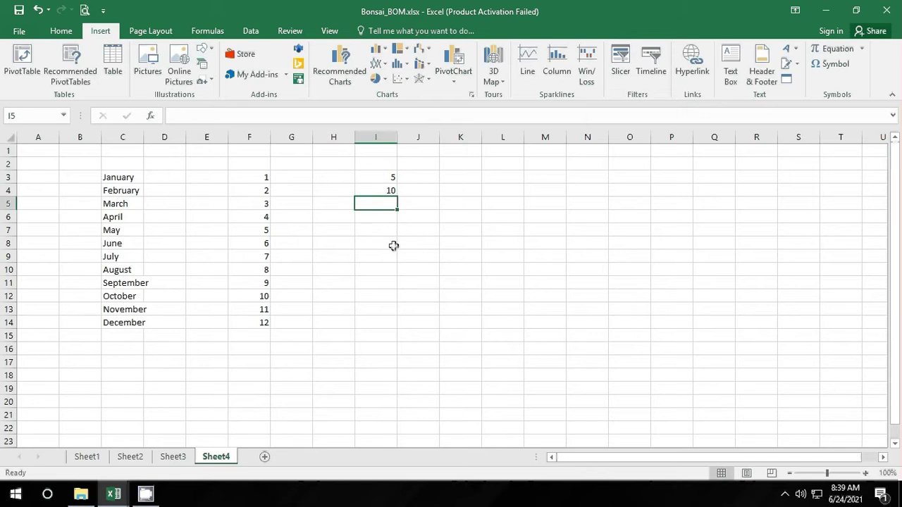
Step: Extend the 5 and 10 pair right through column Q, checking the Auto Fill options
left_click_drag(392, 175, 746, 209)
left_click(756, 207)
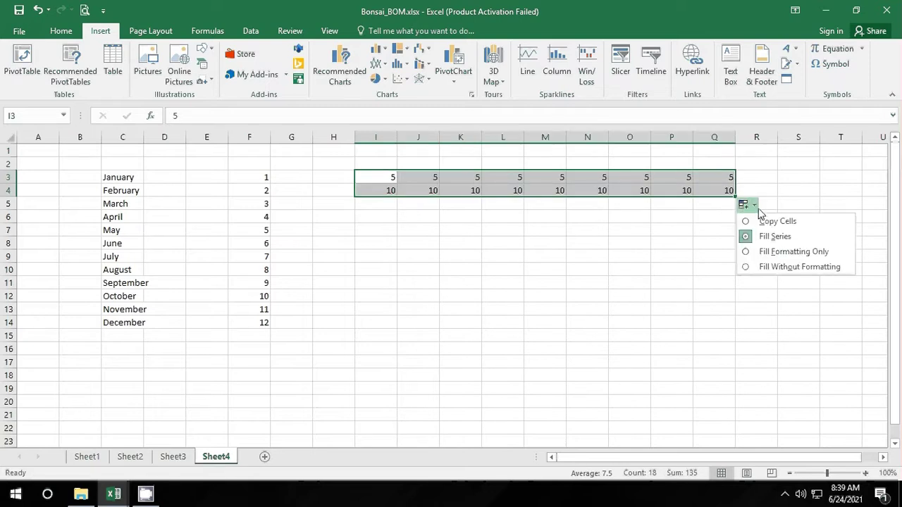
left_click(788, 235)
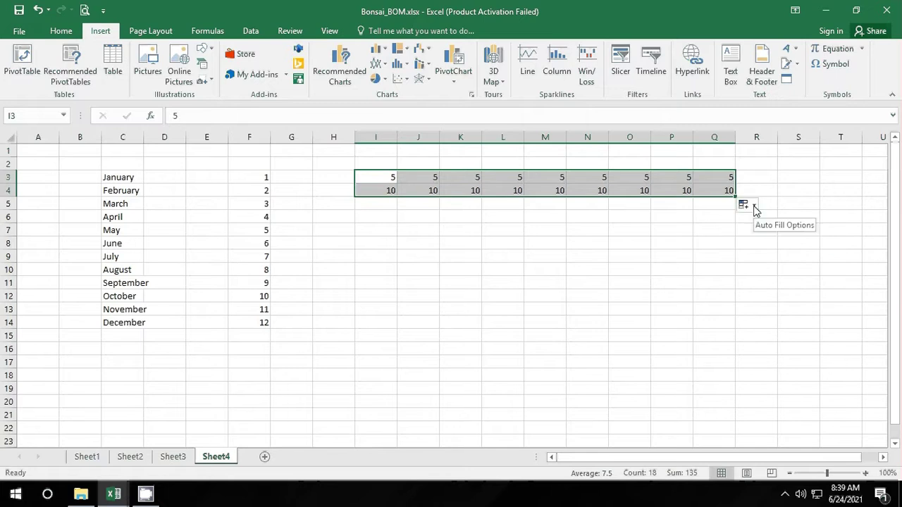
left_click(744, 205)
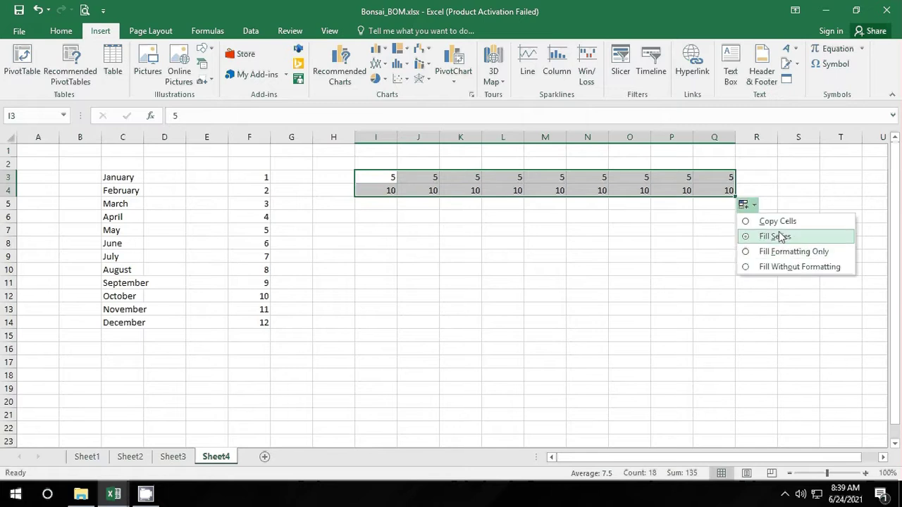
left_click(779, 237)
left_click(742, 292)
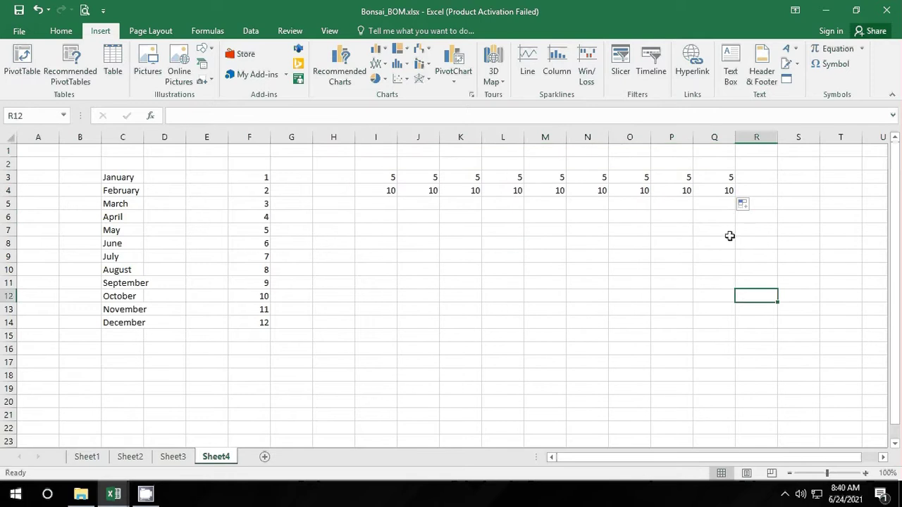
Step: Undo the fill, then extend I3's 5 to R3 as a series counting 5 to 14
left_click(41, 10)
left_click(394, 180)
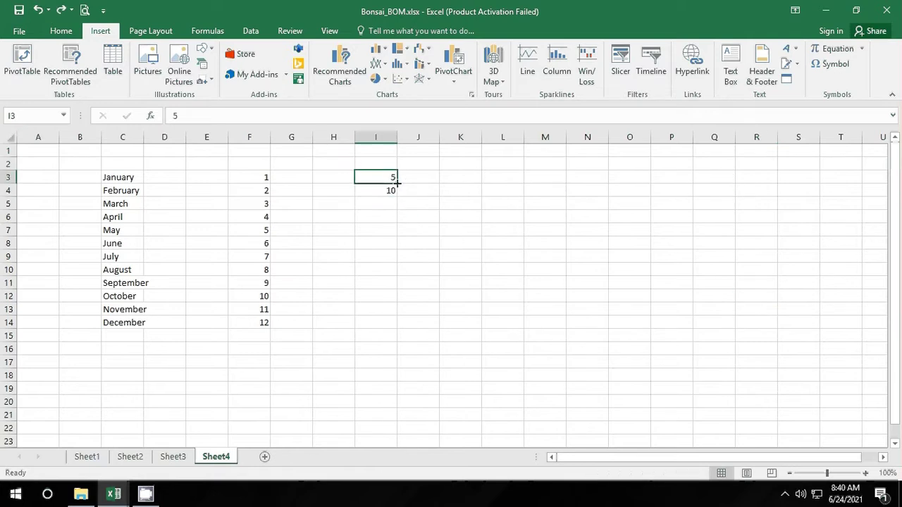
left_click_drag(397, 182, 795, 197)
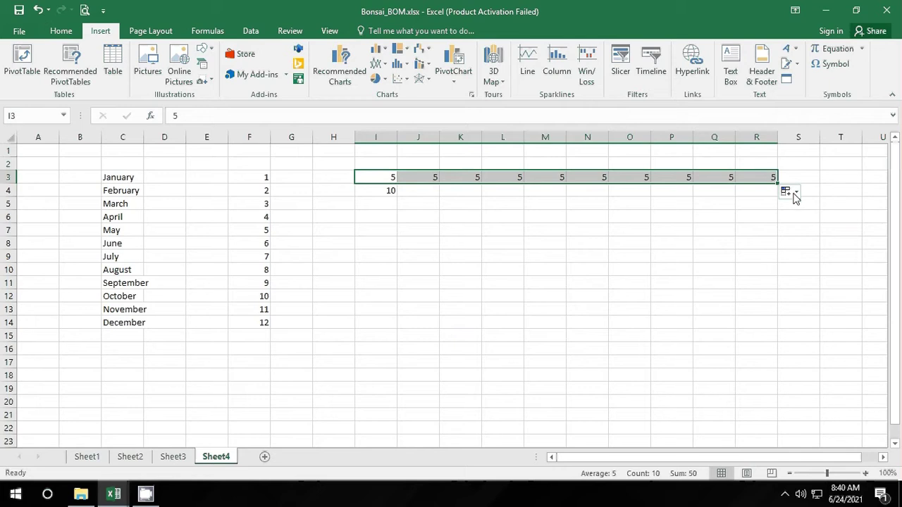
left_click(795, 196)
left_click(822, 221)
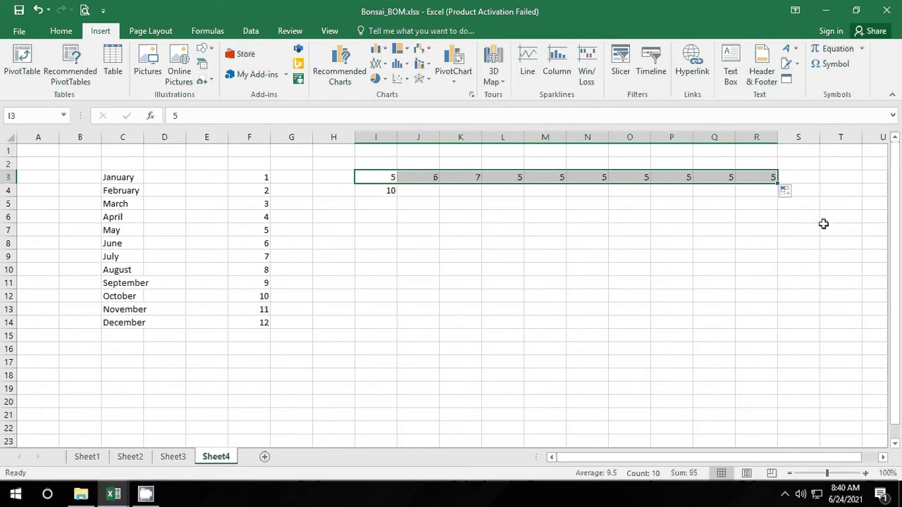
left_click(703, 229)
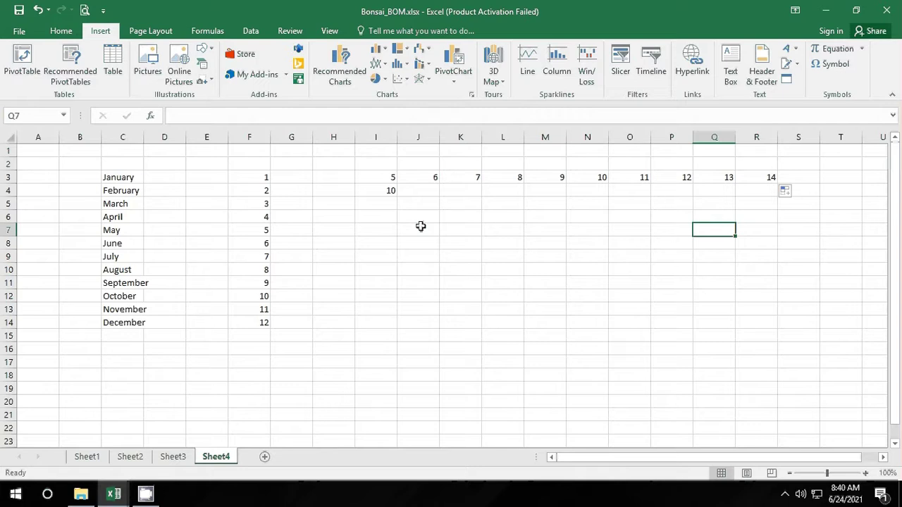
Step: Enter lowercase 'january' in J14 and copy the cell
left_click(325, 322)
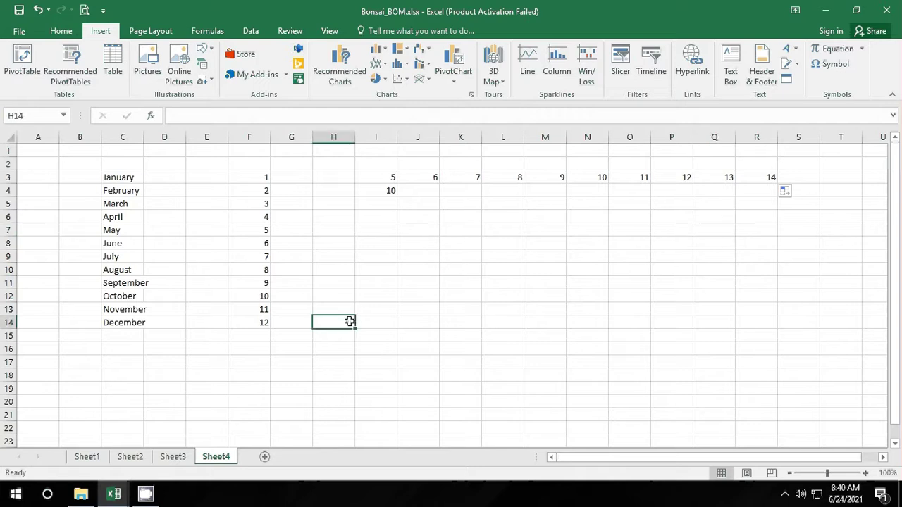
left_click(418, 322)
type("j")
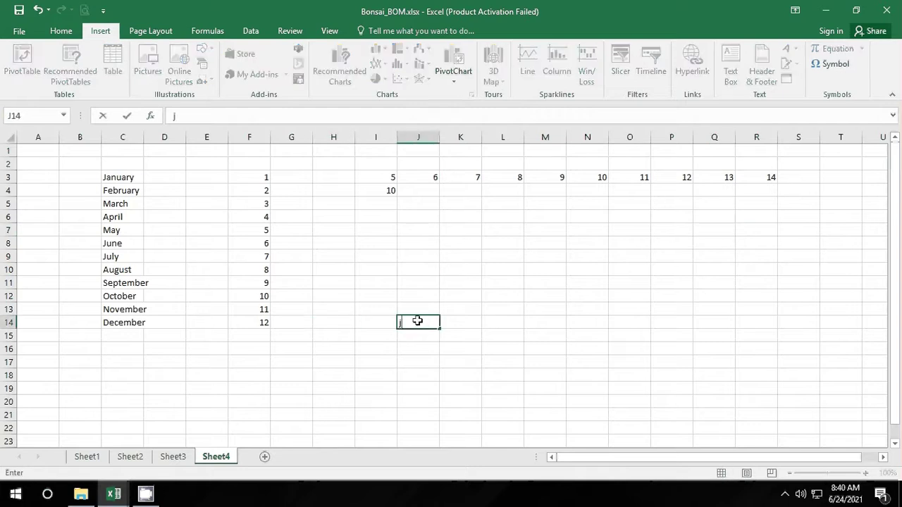
type("anuary")
key("Return")
left_click(414, 321)
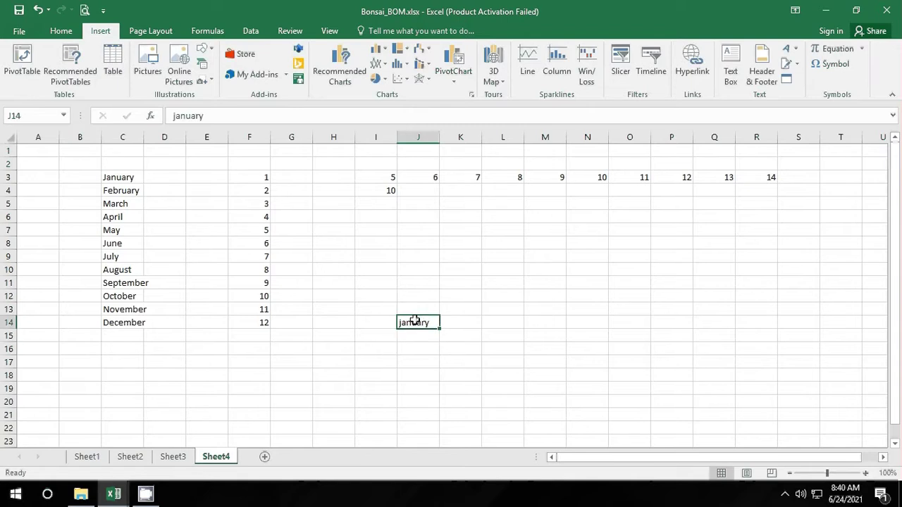
right_click(431, 321)
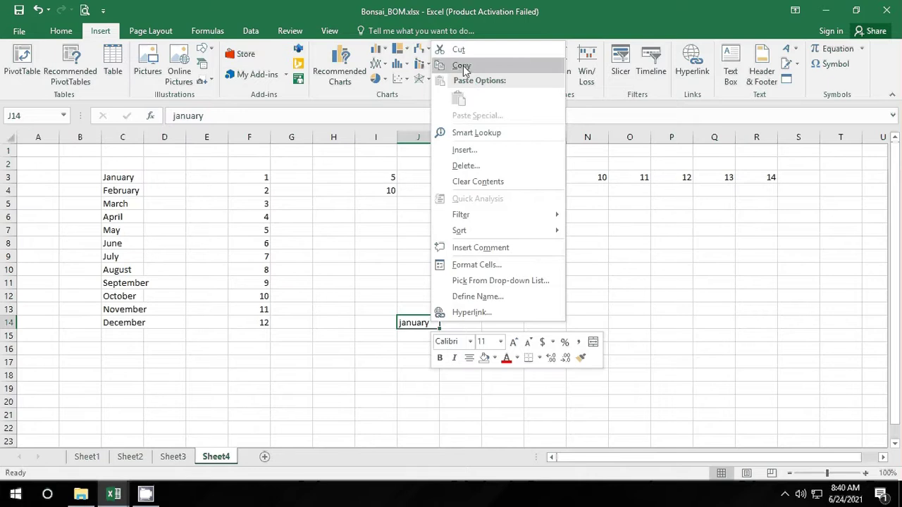
left_click(463, 66)
Step: Paste january into J15:J22, switch to formatting-only, then reselect J15:J22 for pasting
left_click(421, 337)
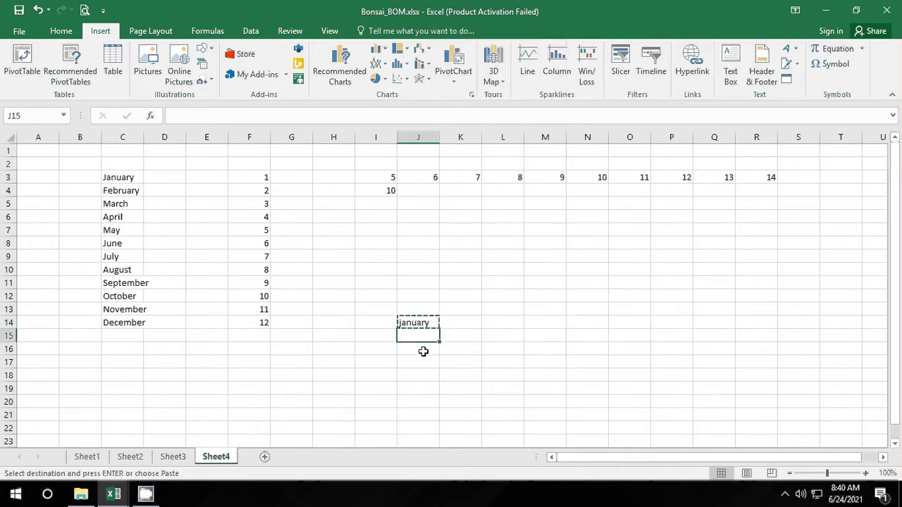
left_click_drag(423, 351, 423, 432)
right_click(428, 412)
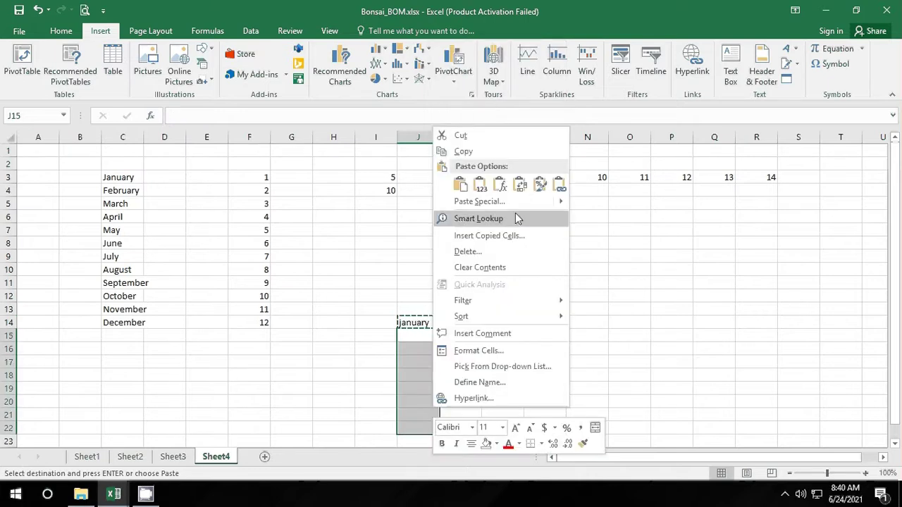
left_click(459, 186)
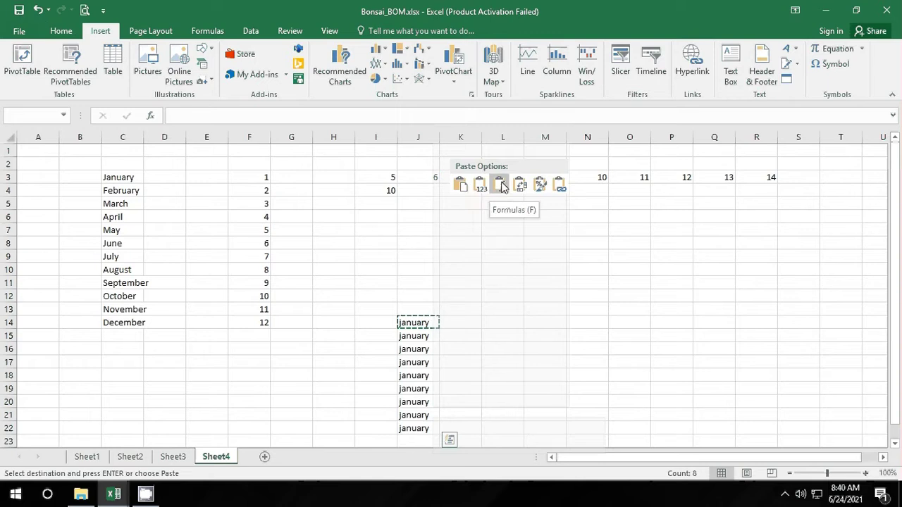
left_click(540, 184)
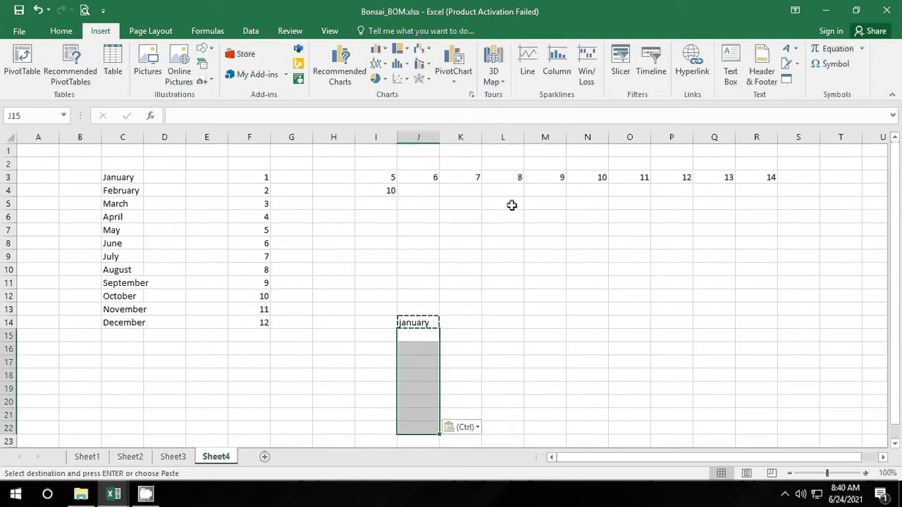
left_click(421, 323)
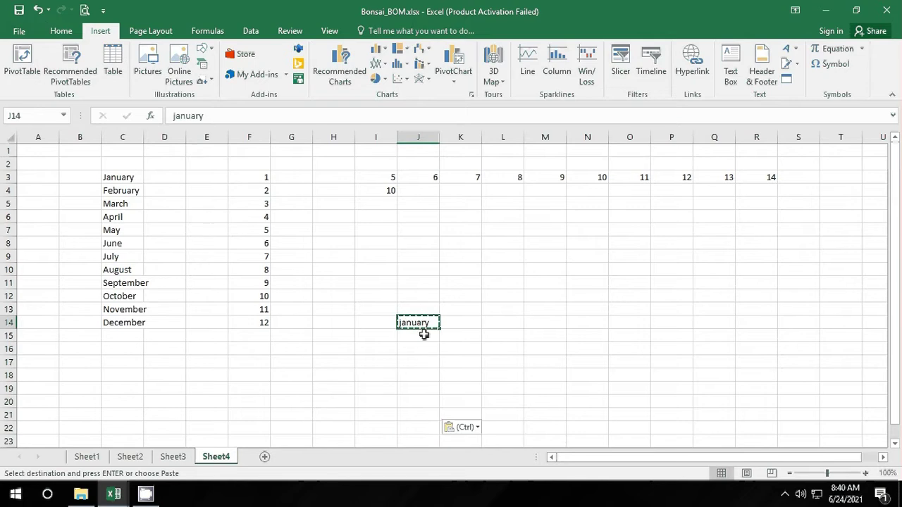
left_click_drag(423, 332, 421, 432)
left_click(466, 428)
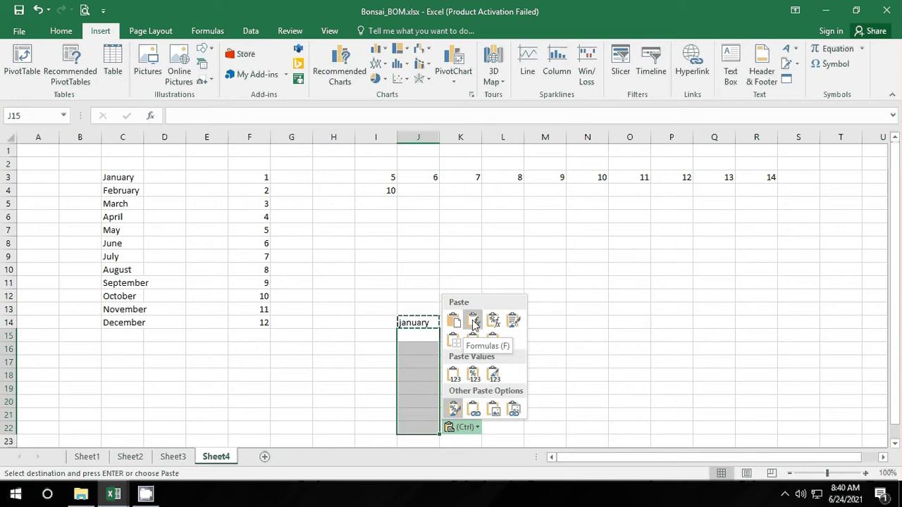
Step: Paste january into J15:J22 and review the (Ctrl) paste options
right_click(425, 335)
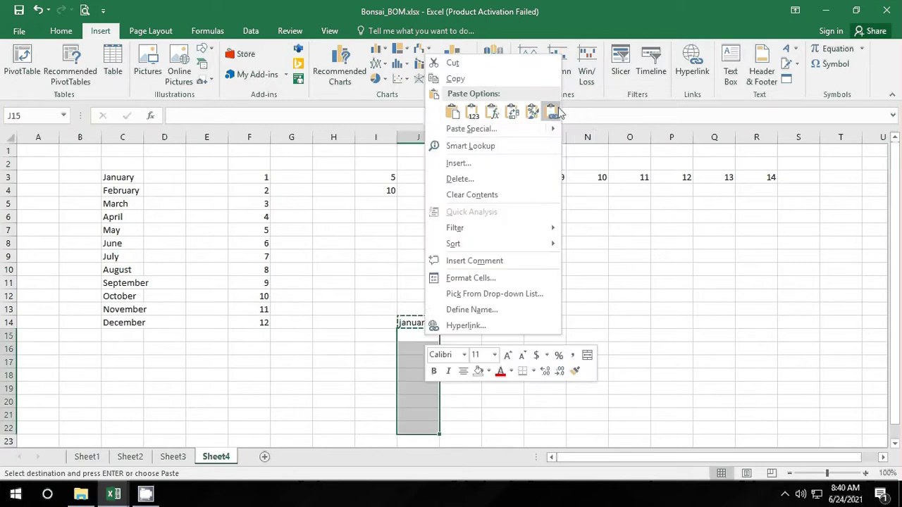
mouse_move(554, 129)
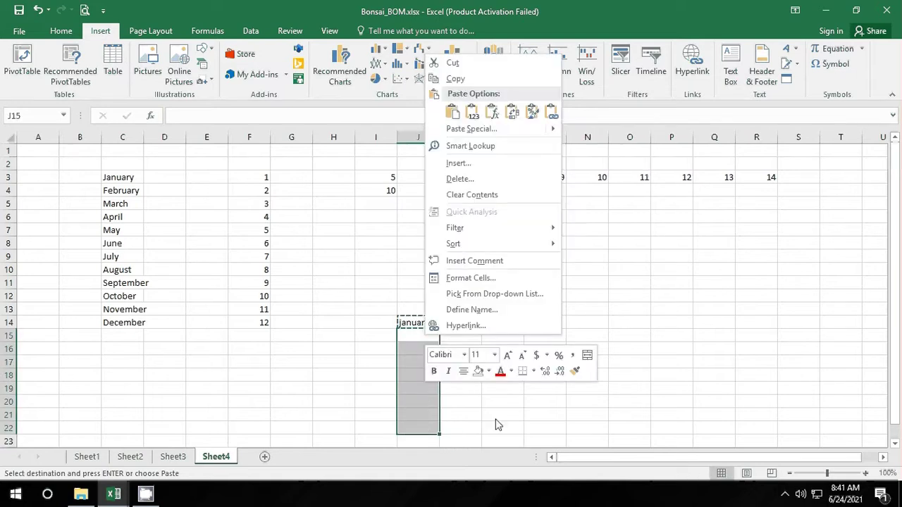
left_click(452, 111)
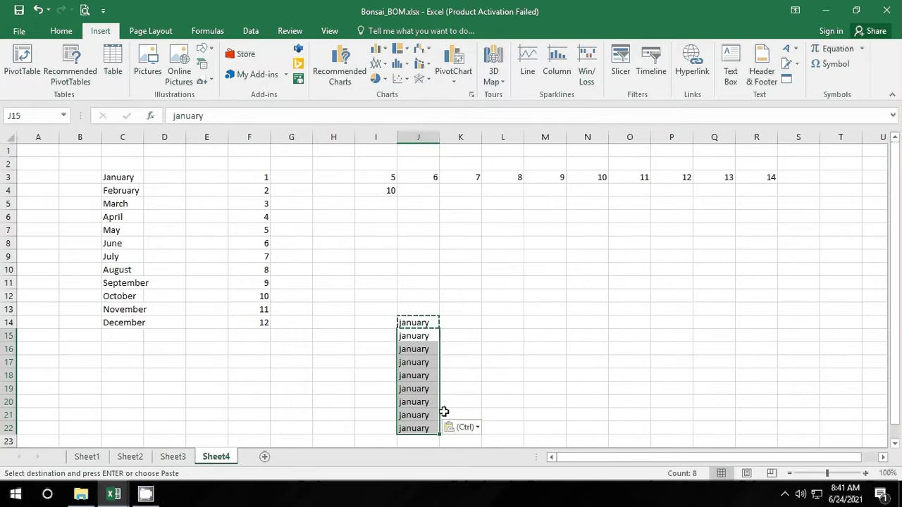
left_click(463, 427)
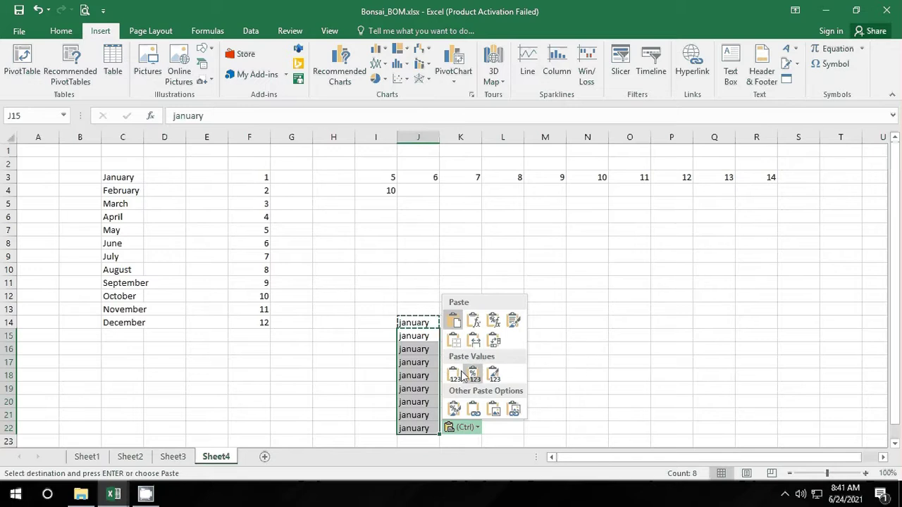
left_click(491, 344)
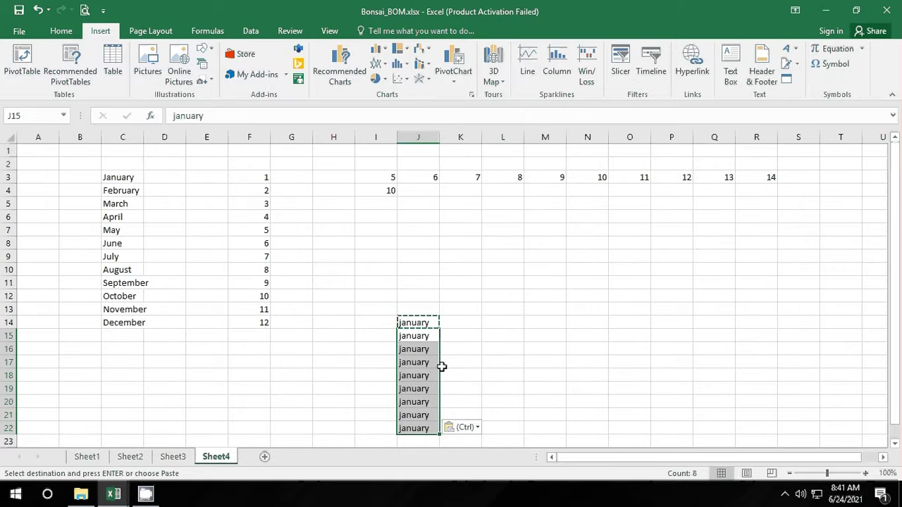
scroll(451, 385, "down", 2)
left_click(467, 278)
left_click_drag(430, 258, 469, 349)
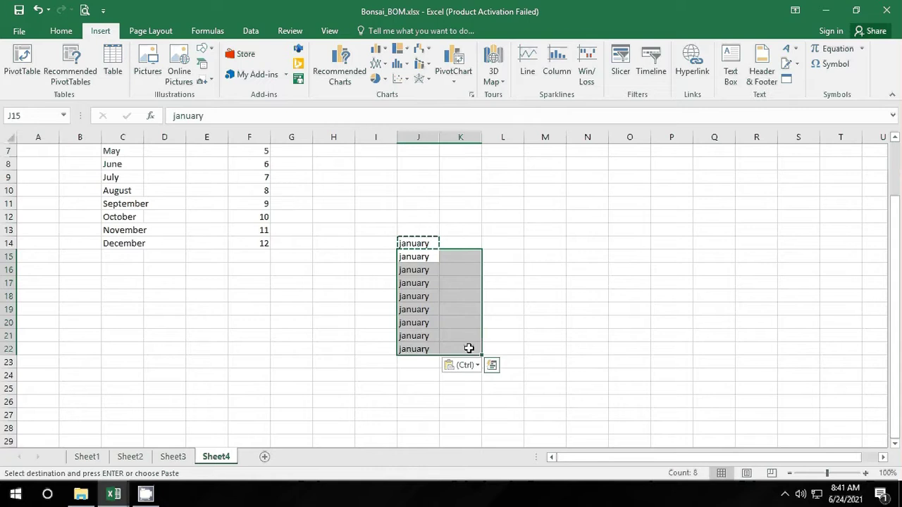
Step: Enter three e-mail addresses in C18, C19 and C20 so Excel auto-links each
left_click(122, 300)
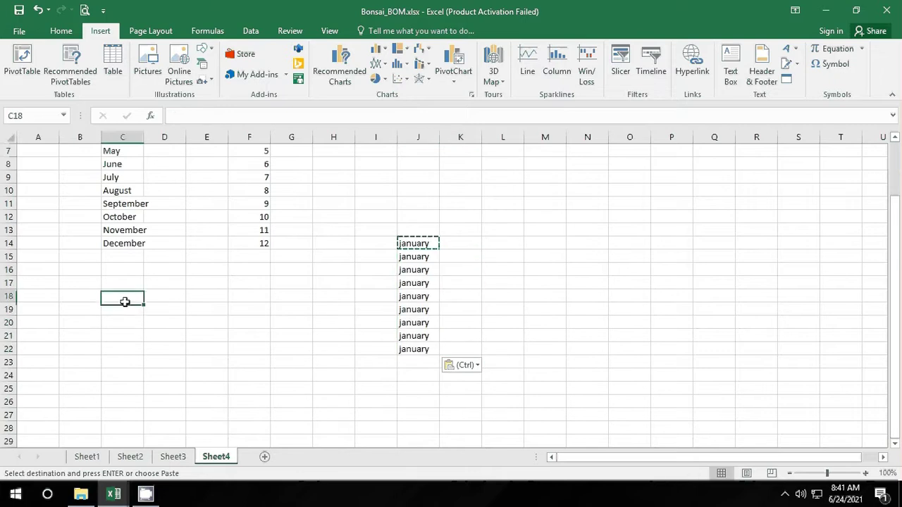
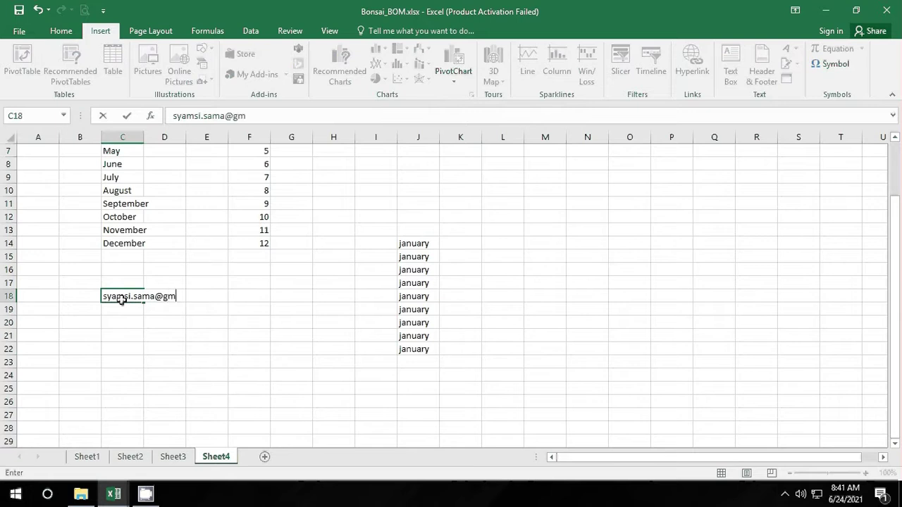
key("Return")
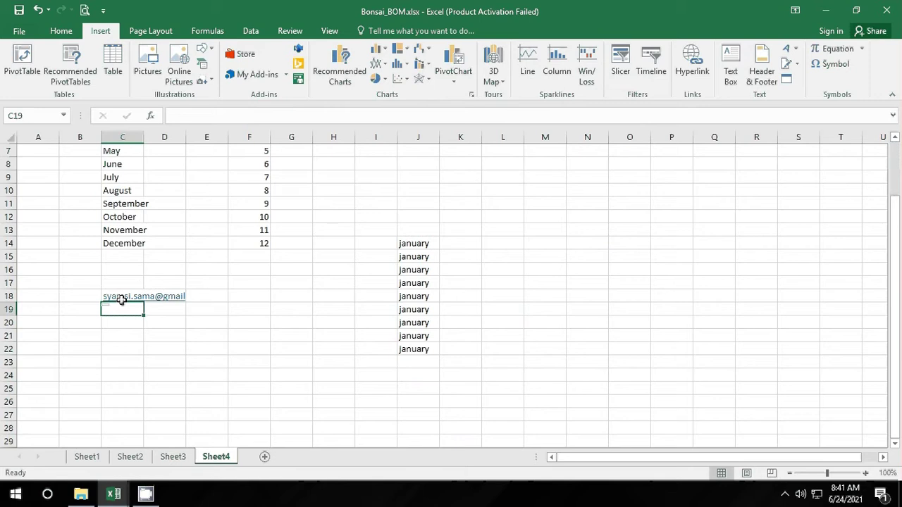
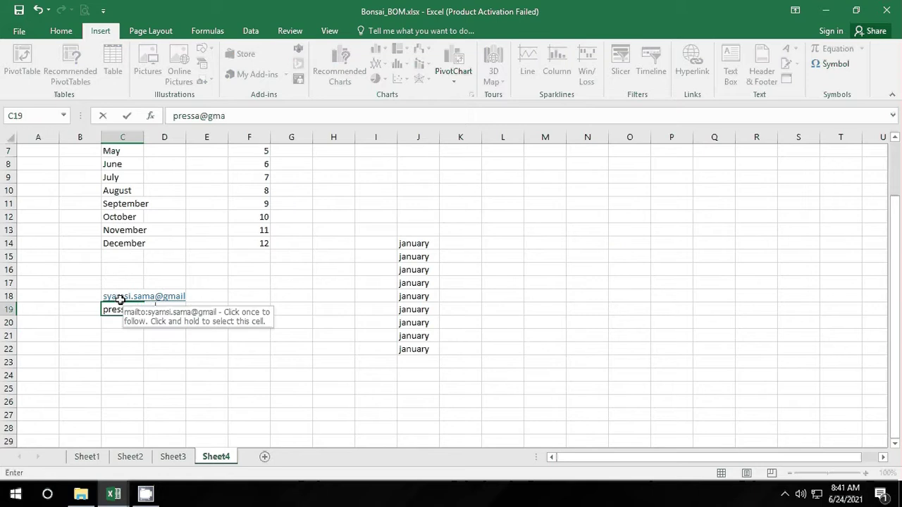
key("Return")
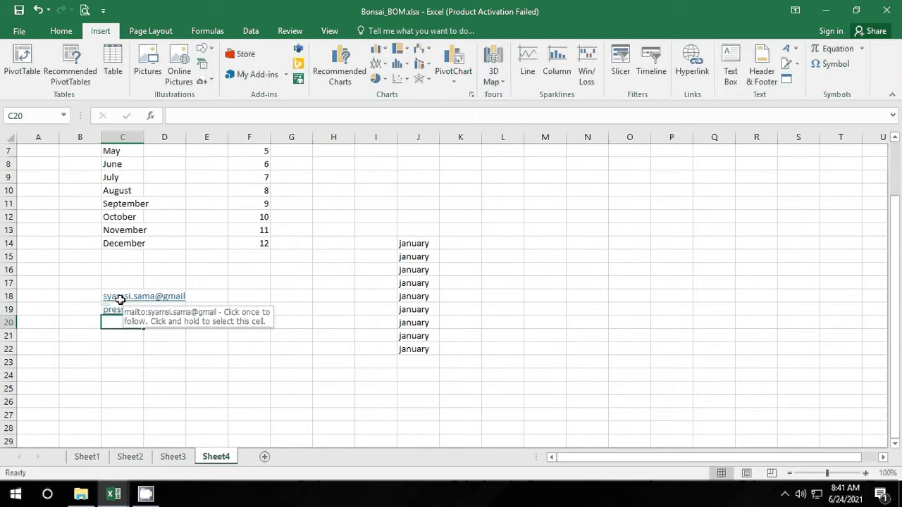
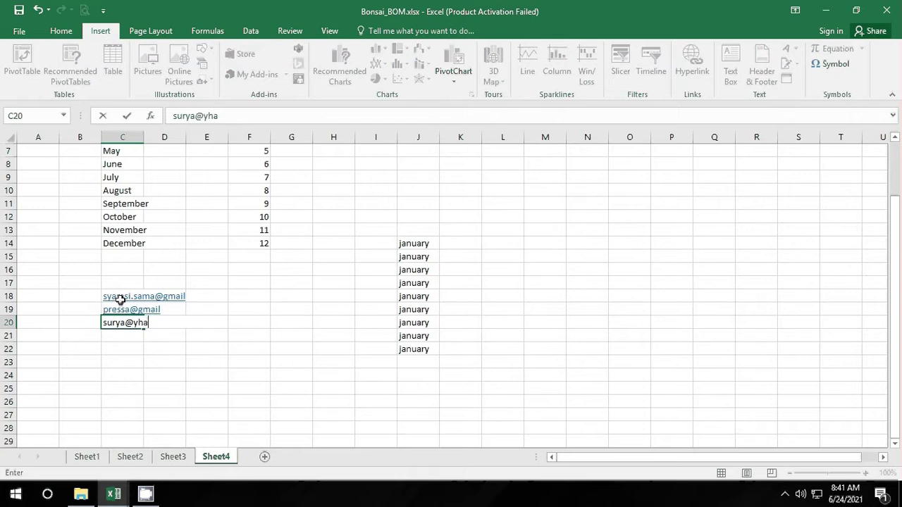
key("Return")
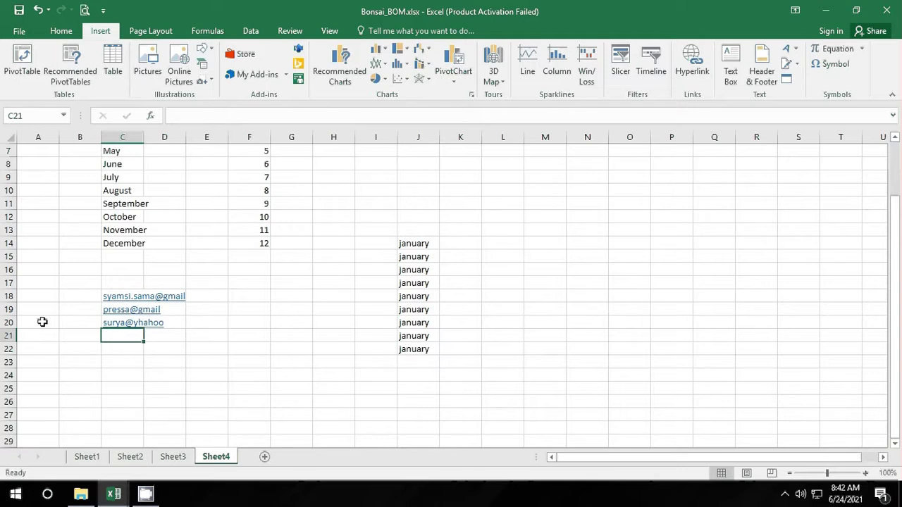
Step: Enter a user name in F18, fill it down to F20, and apply Fill Formatting Only
left_click(248, 297)
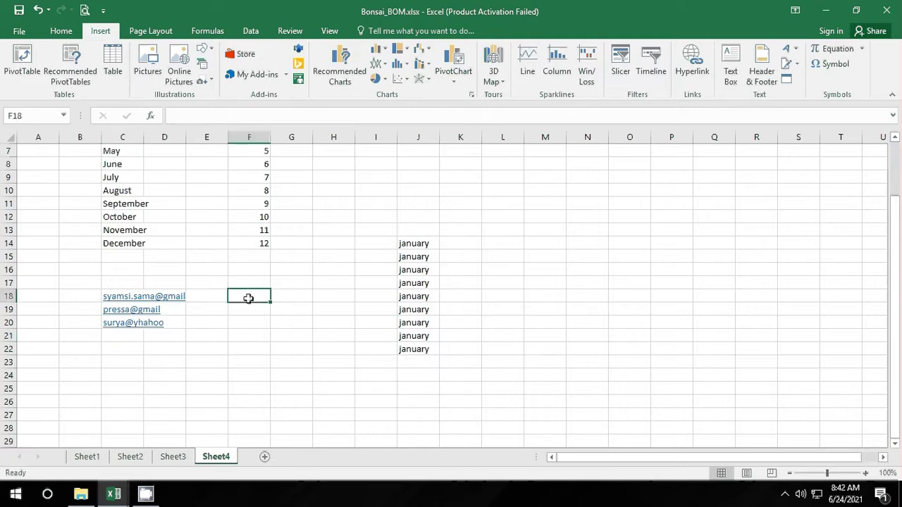
type("syamsi")
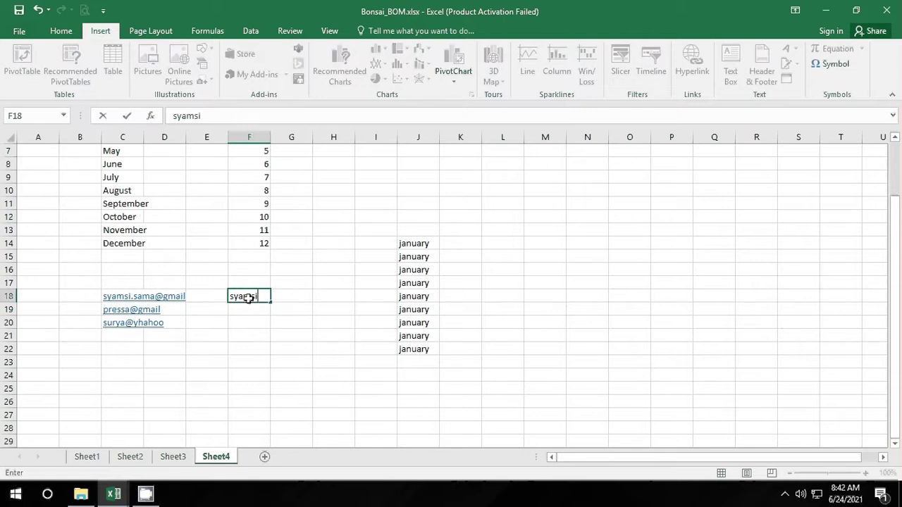
key("Return")
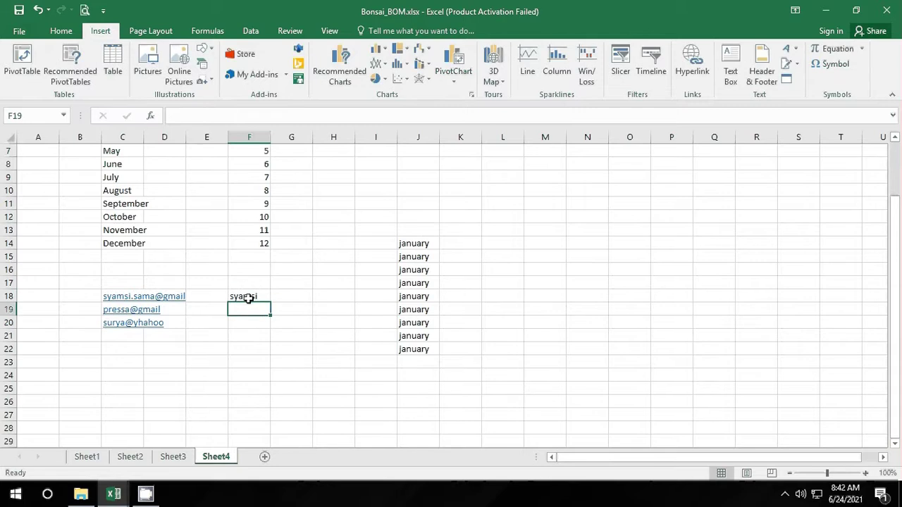
left_click_drag(229, 340, 228, 345)
left_click(261, 299)
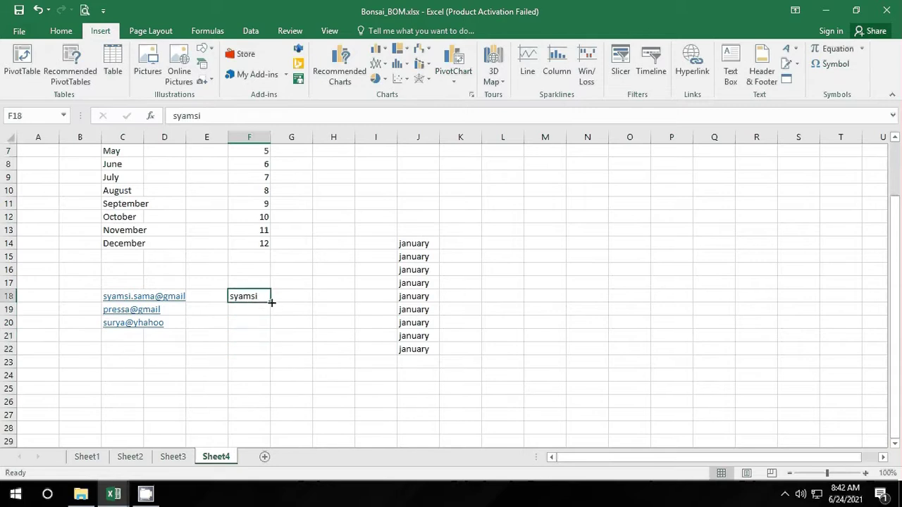
left_click_drag(271, 302, 273, 329)
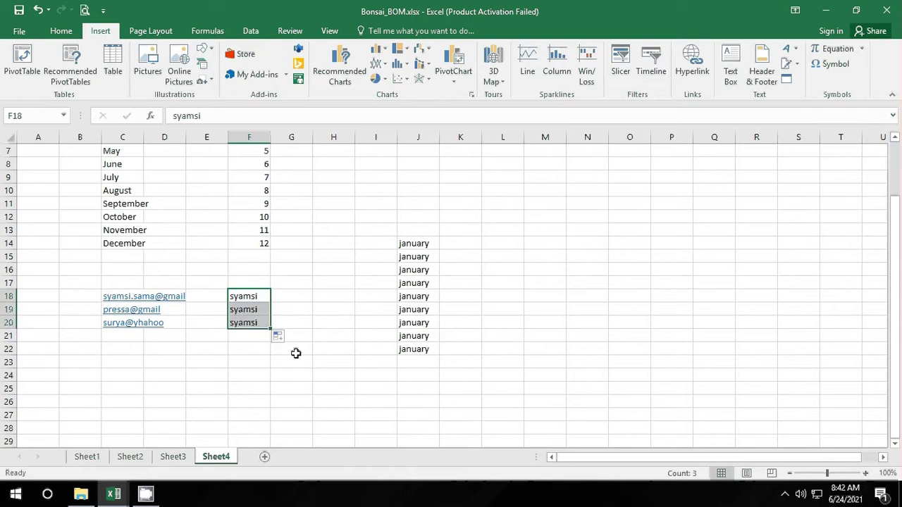
left_click(280, 337)
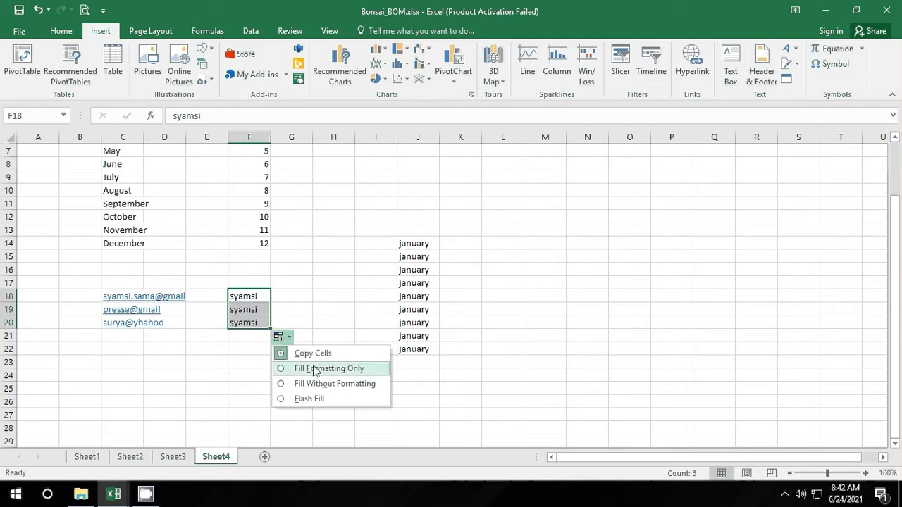
left_click(307, 368)
left_click(286, 336)
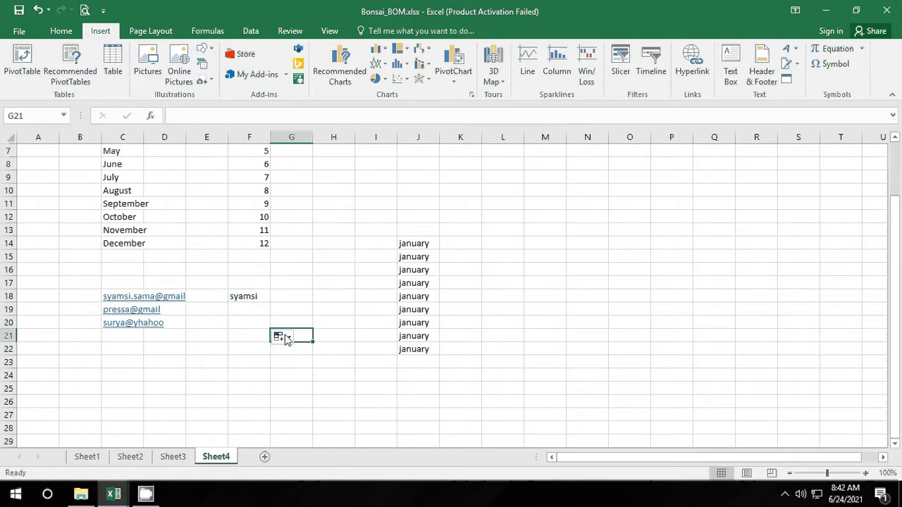
Step: Extend the F18 user name, fill it to F20, and try Flash Fill, which finds no pattern
left_click(265, 297)
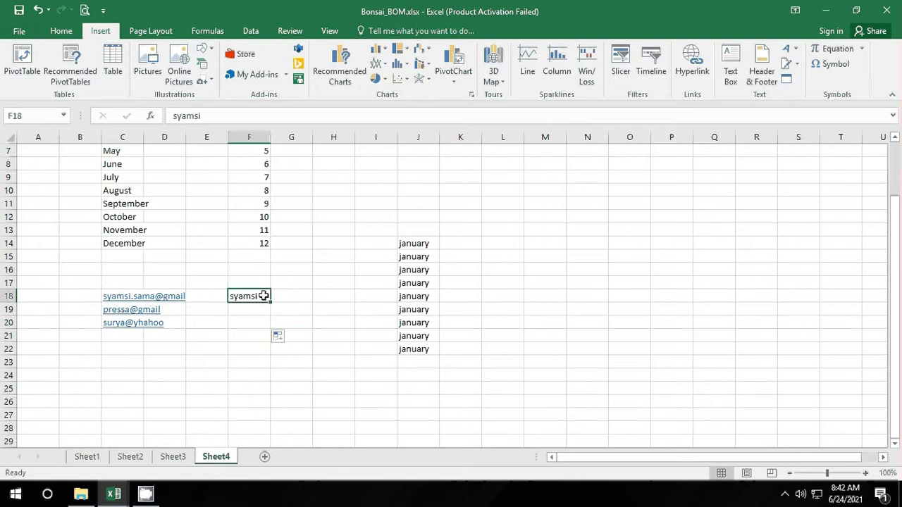
double_click(263, 298)
type(".sa")
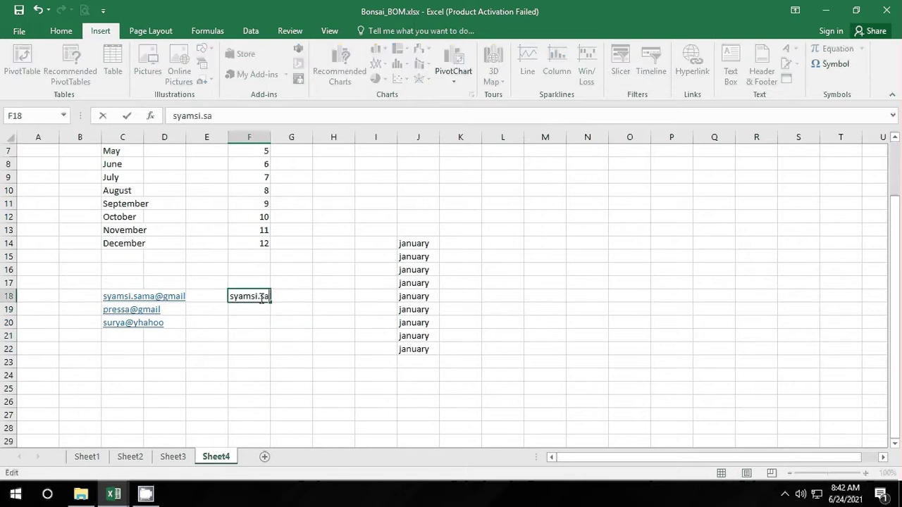
type("ma")
key("Return")
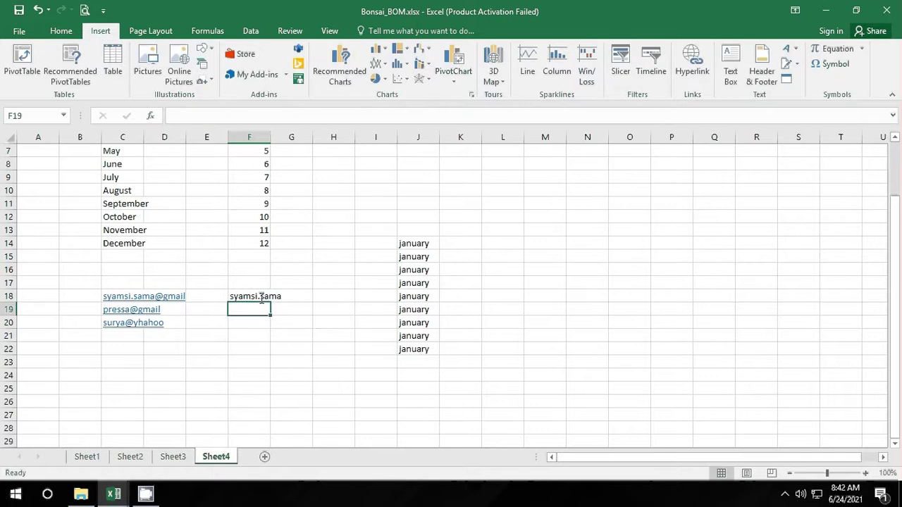
left_click(275, 325)
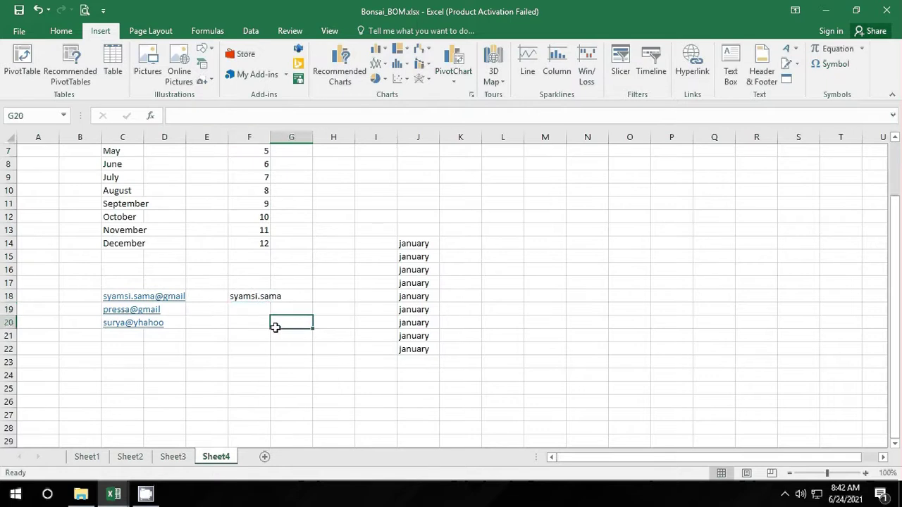
left_click(261, 296)
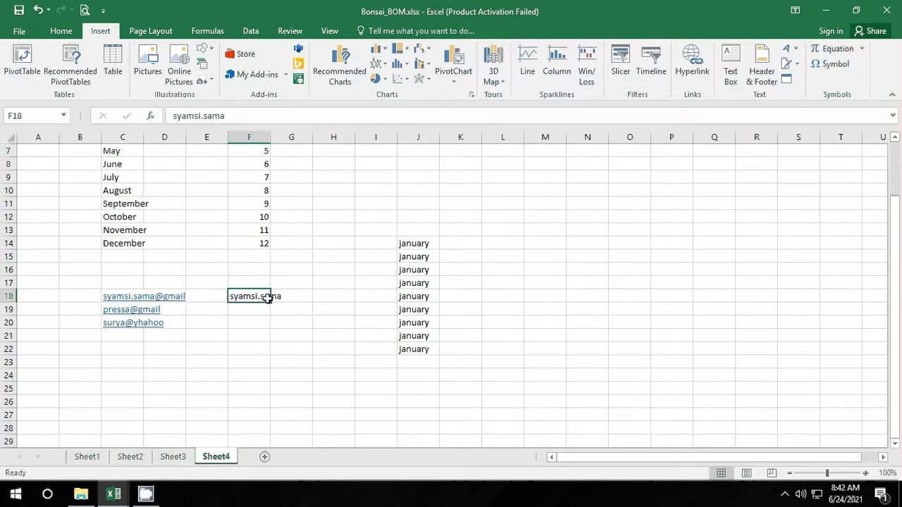
left_click_drag(272, 302, 274, 326)
left_click(282, 338)
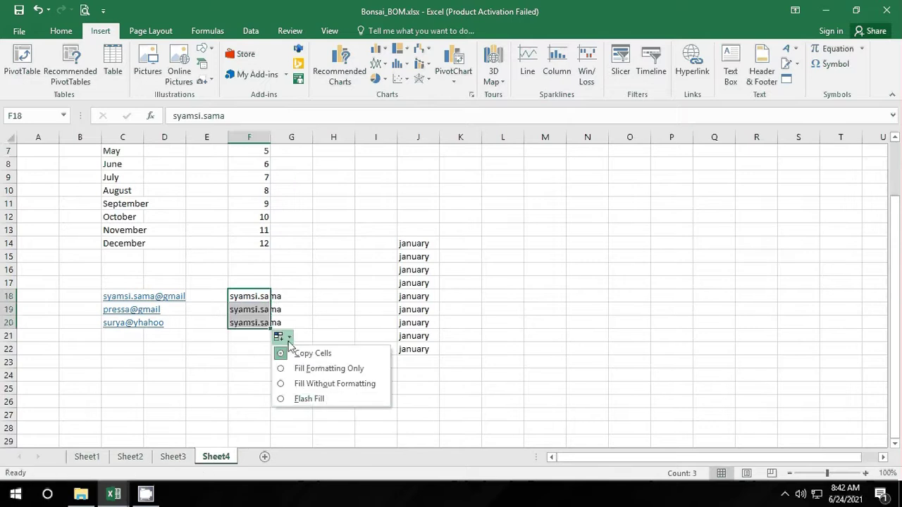
left_click(317, 399)
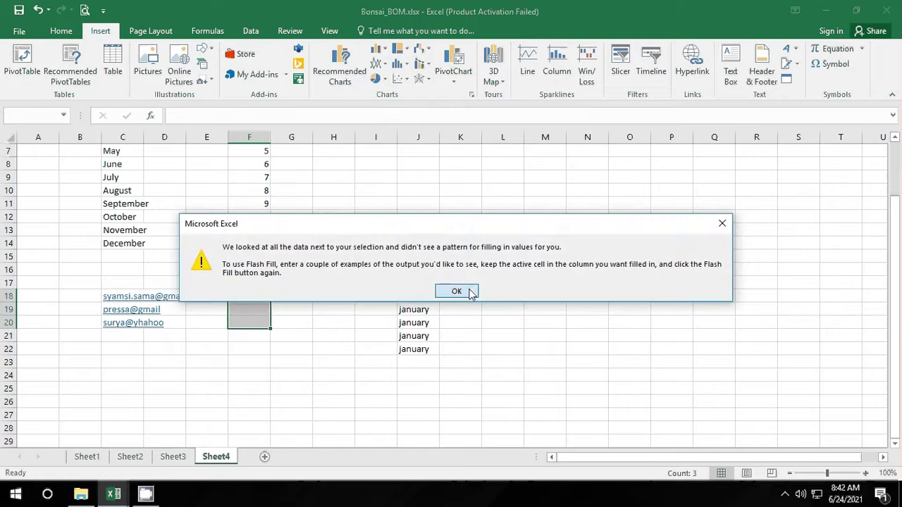
left_click(457, 291)
left_click(212, 294)
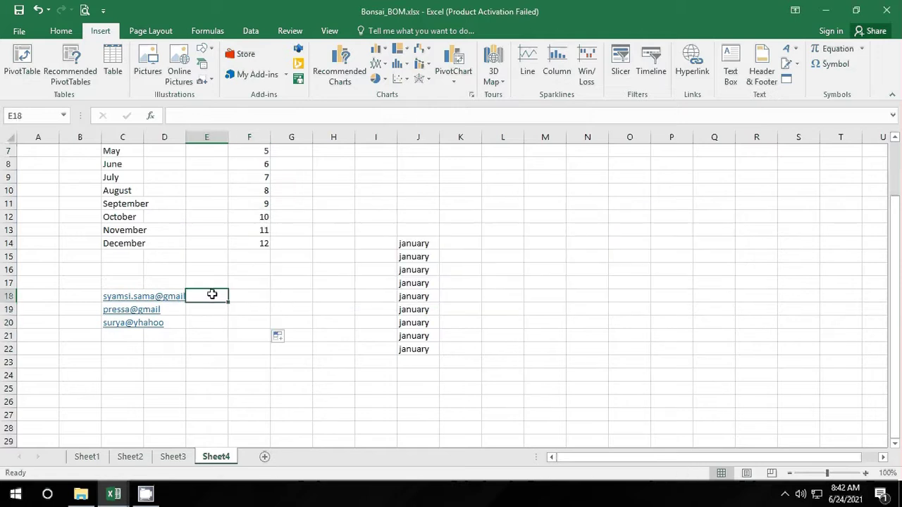
type("sya")
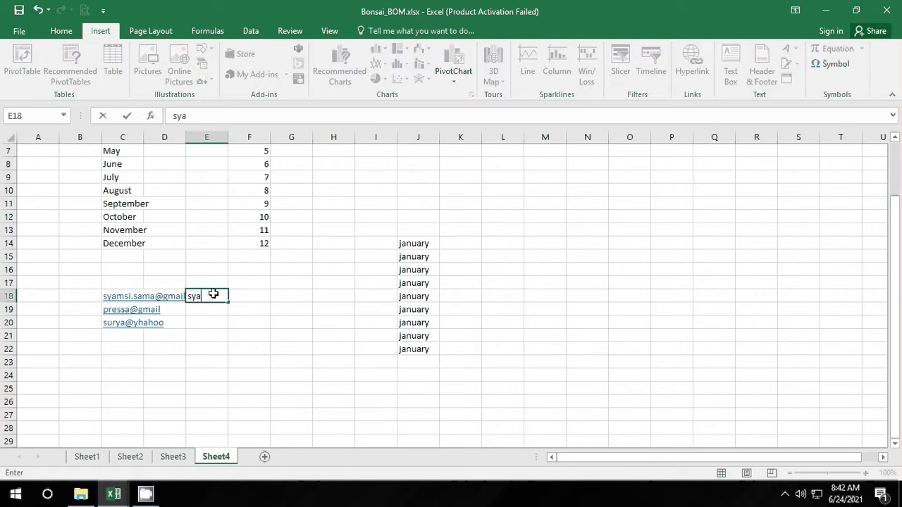
type("msi")
key("Return")
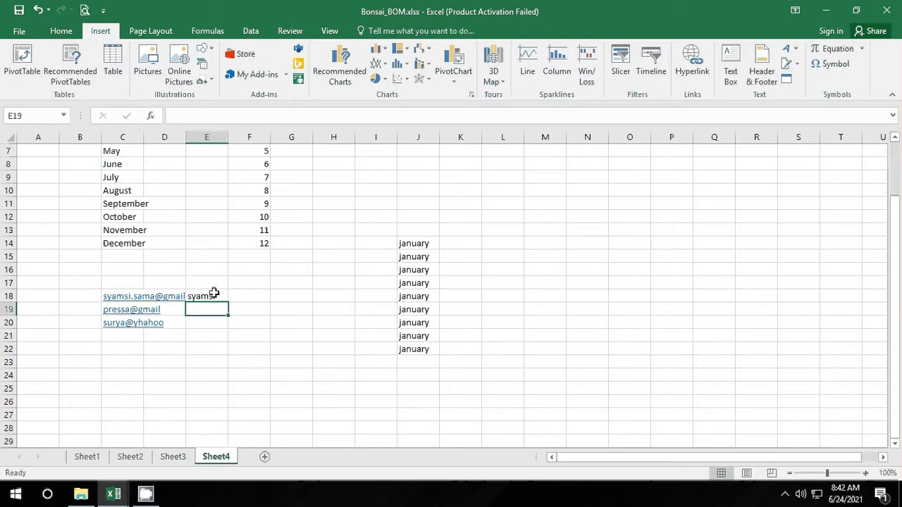
left_click(215, 296)
left_click_drag(230, 305, 230, 328)
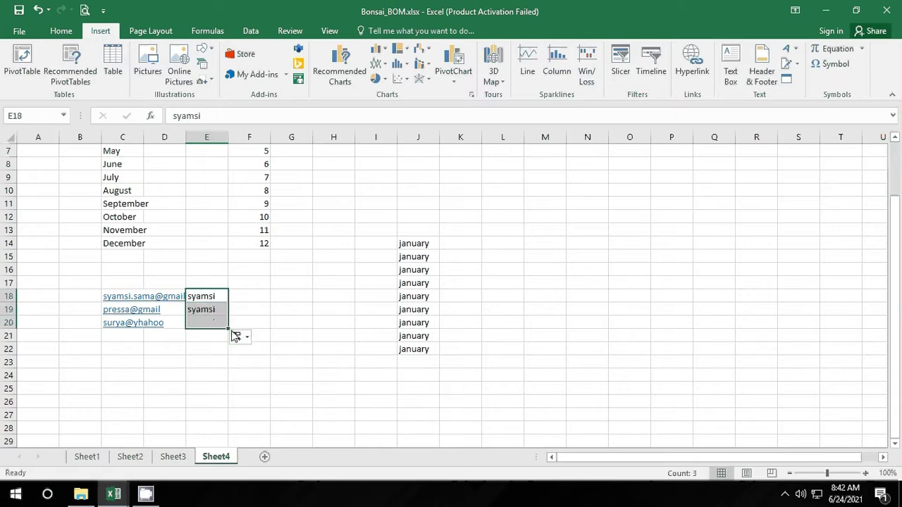
left_click(237, 337)
left_click(268, 399)
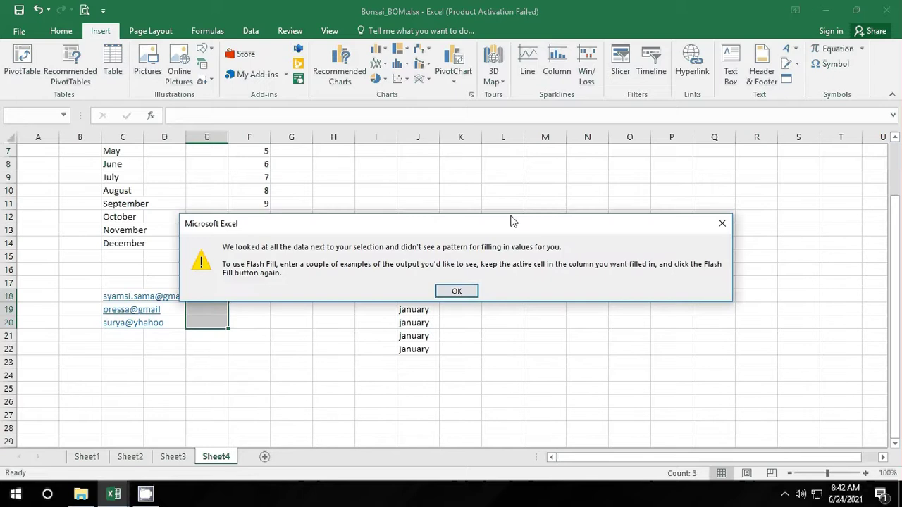
left_click(458, 293)
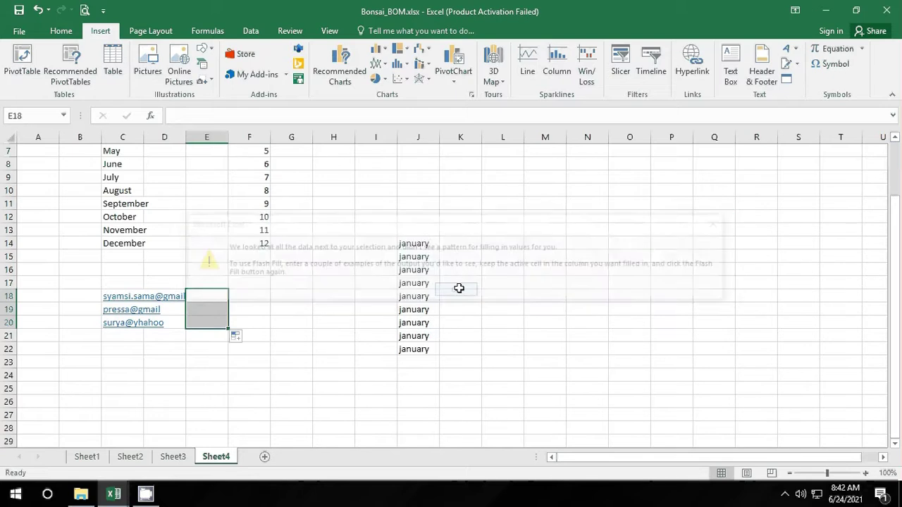
left_click(223, 389)
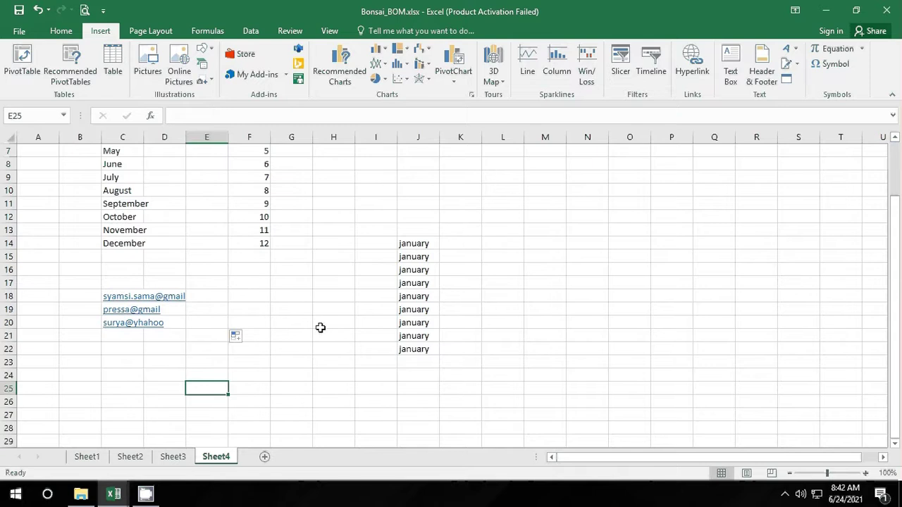
left_click(236, 297)
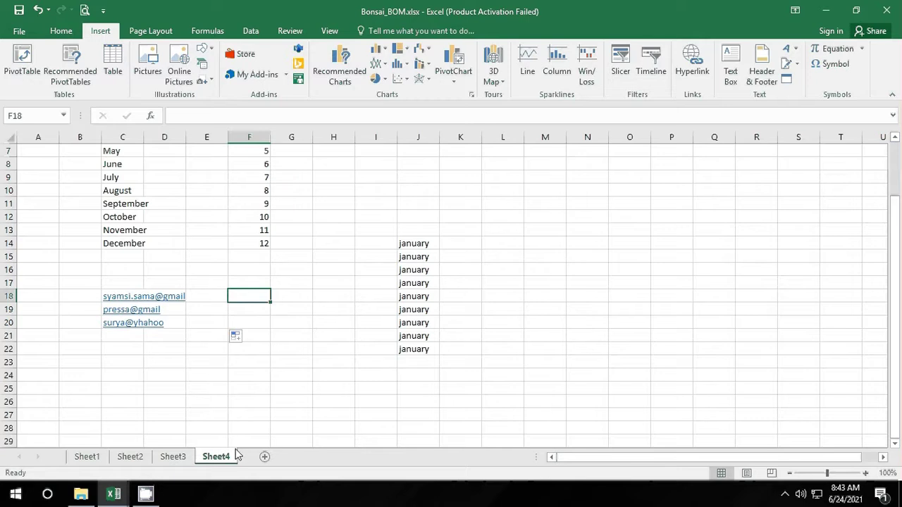
Step: Copy the january cells J13:J16 and paste them transposed across row 14 (M14:O14)
scroll(238, 448, "down", 1)
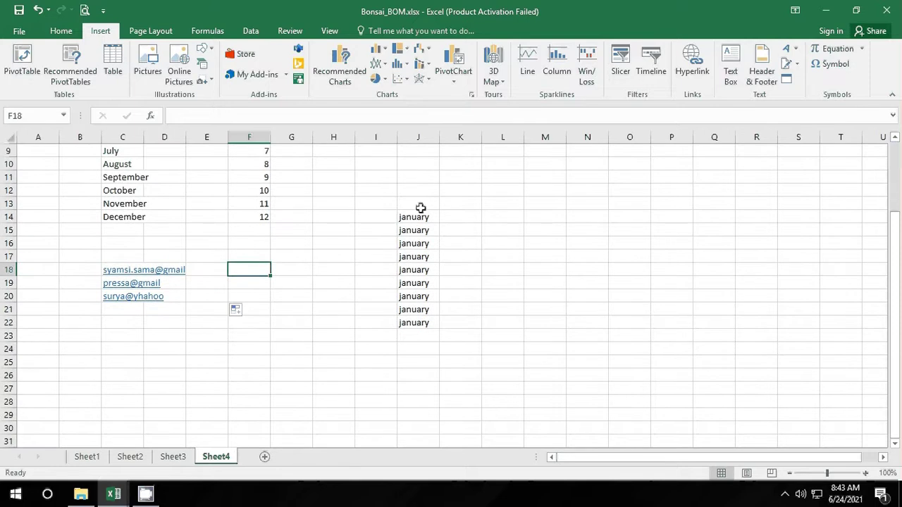
left_click_drag(419, 204, 430, 236)
right_click(430, 236)
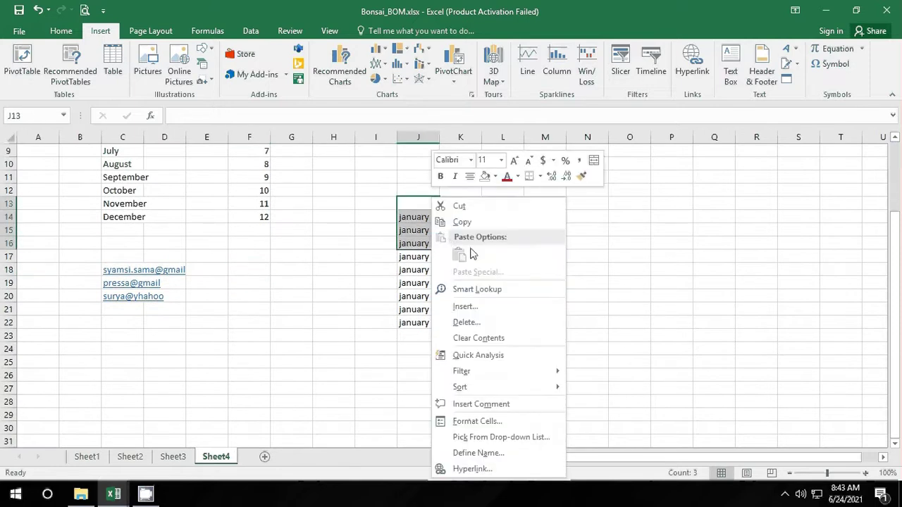
left_click(458, 224)
left_click_drag(493, 215, 532, 243)
right_click(532, 243)
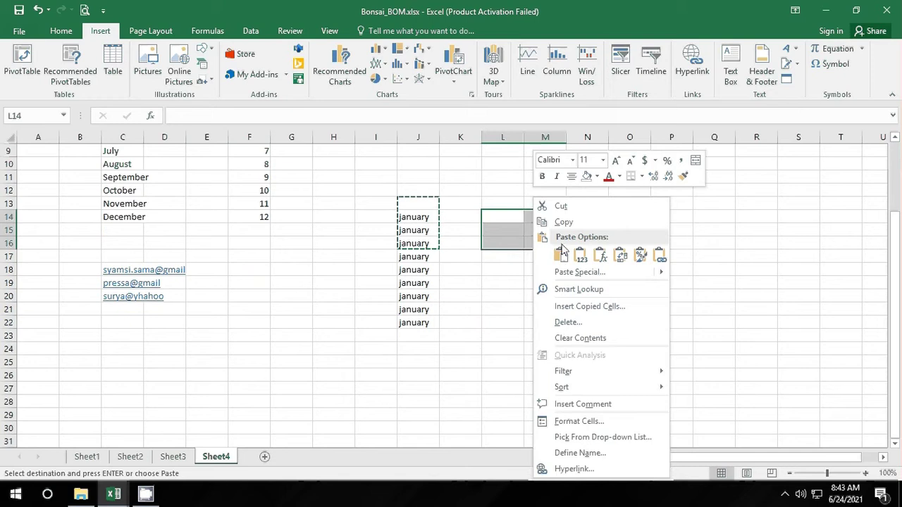
left_click(618, 258)
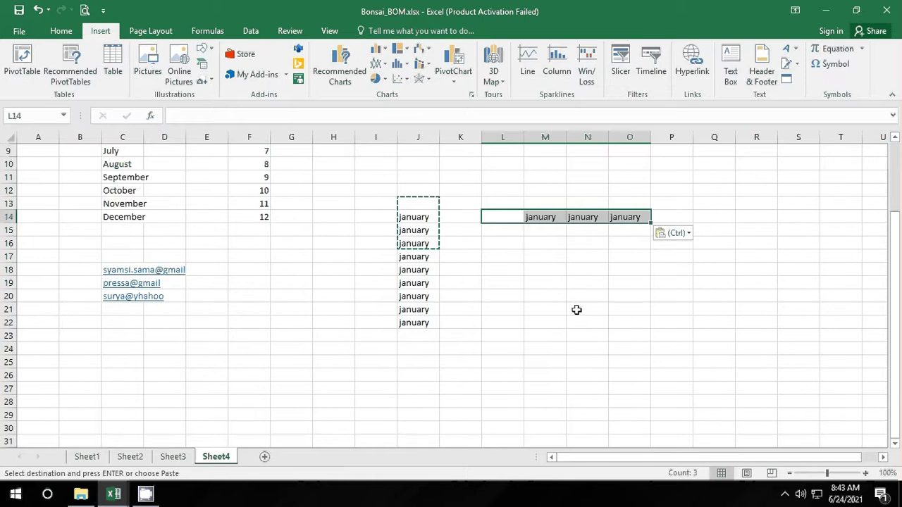
left_click(578, 308)
scroll(352, 342, "down", 1)
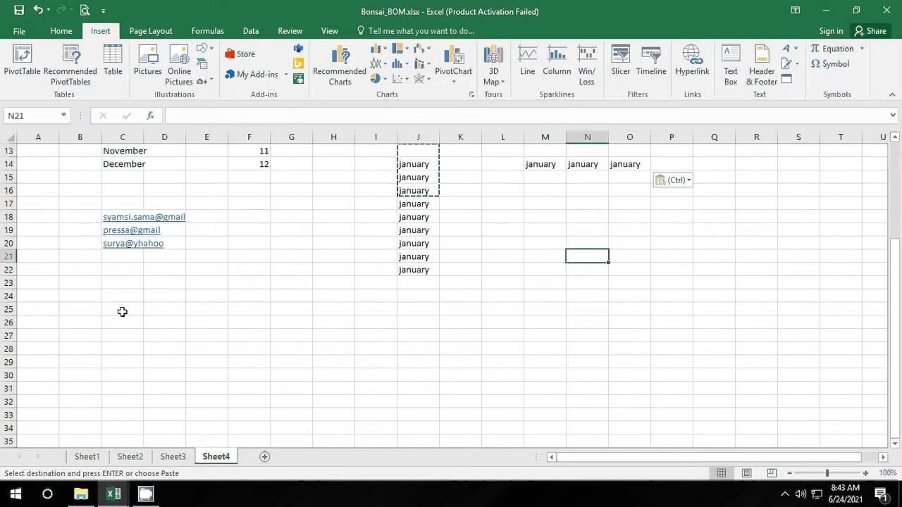
Step: Enter the numbers 1 through 7 across C25:I25
left_click(117, 310)
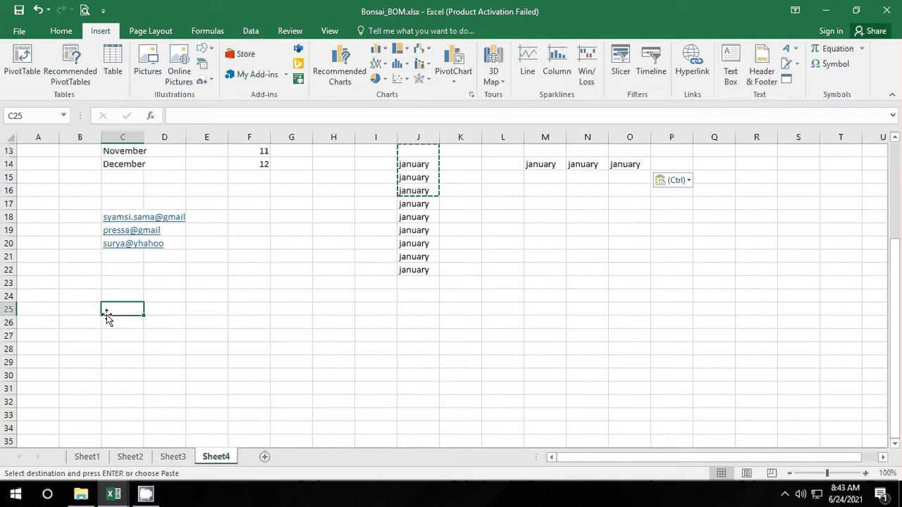
type("1")
key("Tab")
type("2")
key("Tab")
type("3")
key("Tab")
type("4")
key("Tab")
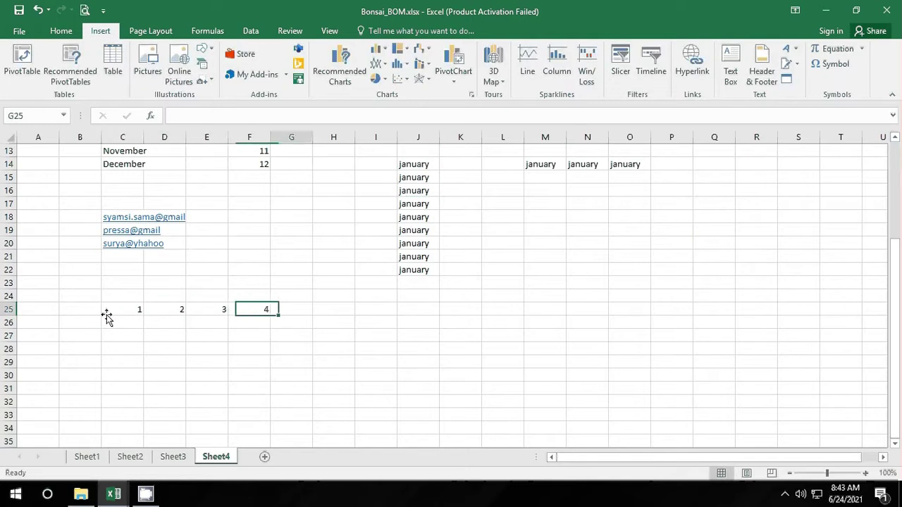
type("5")
key("Tab")
type("6")
key("Tab")
type("7")
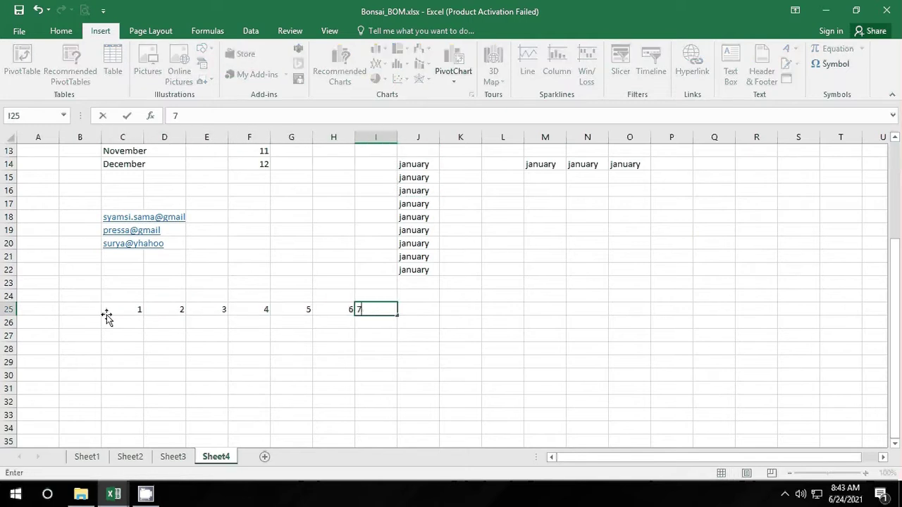
key("Return")
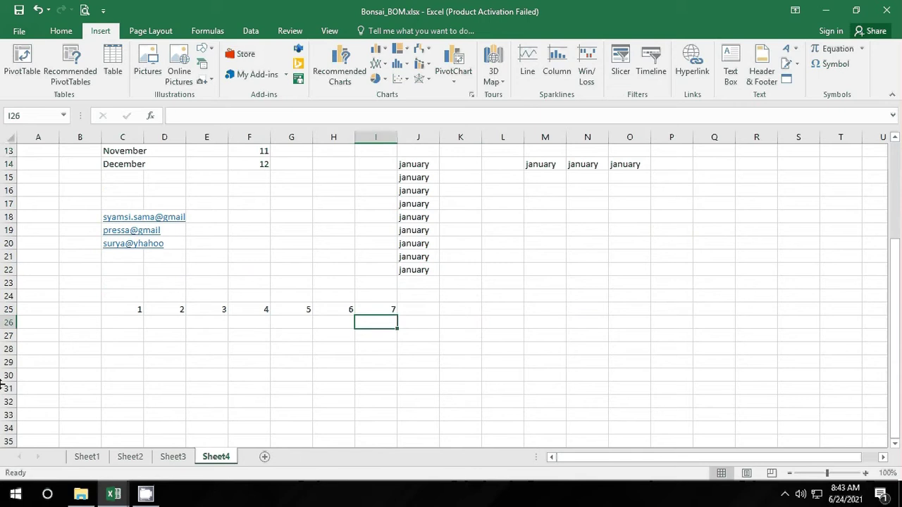
Step: Enter the numbers 10 through 16 across C26:I26
left_click(120, 322)
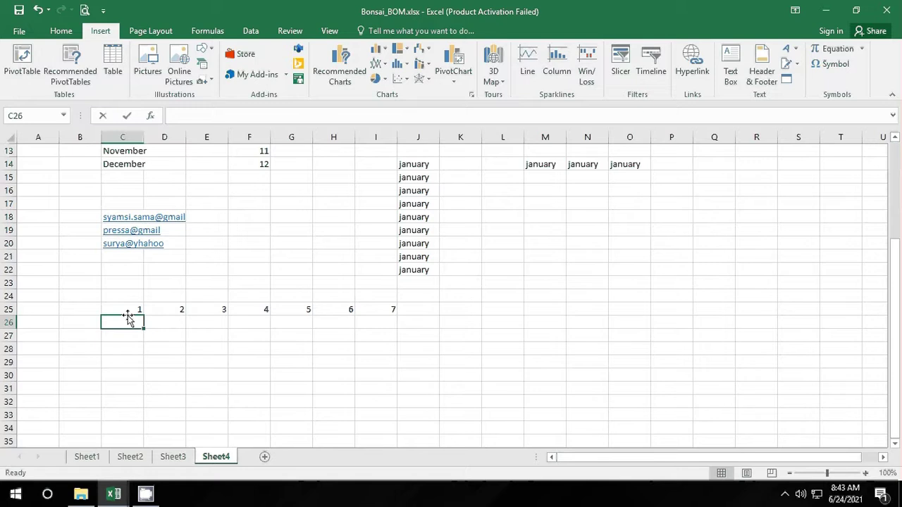
type("10")
key("Tab")
type("110")
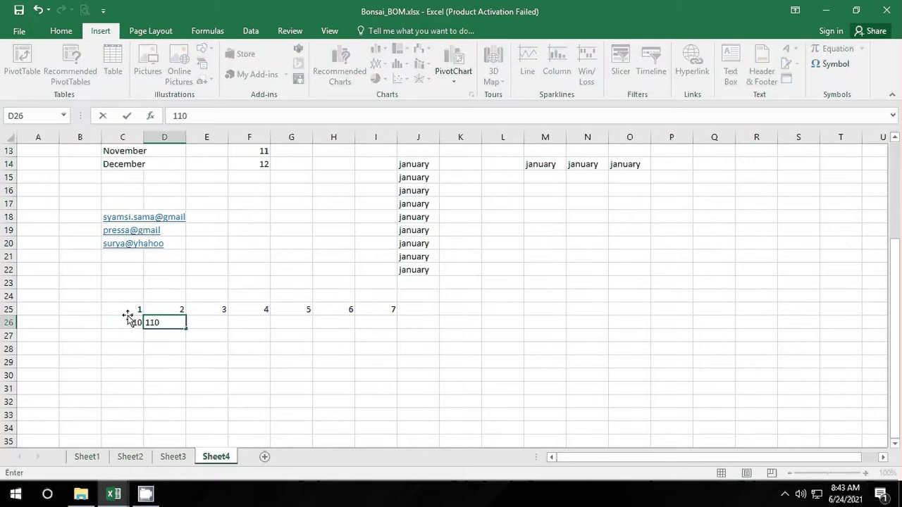
key("Tab")
type("12")
key("Tab")
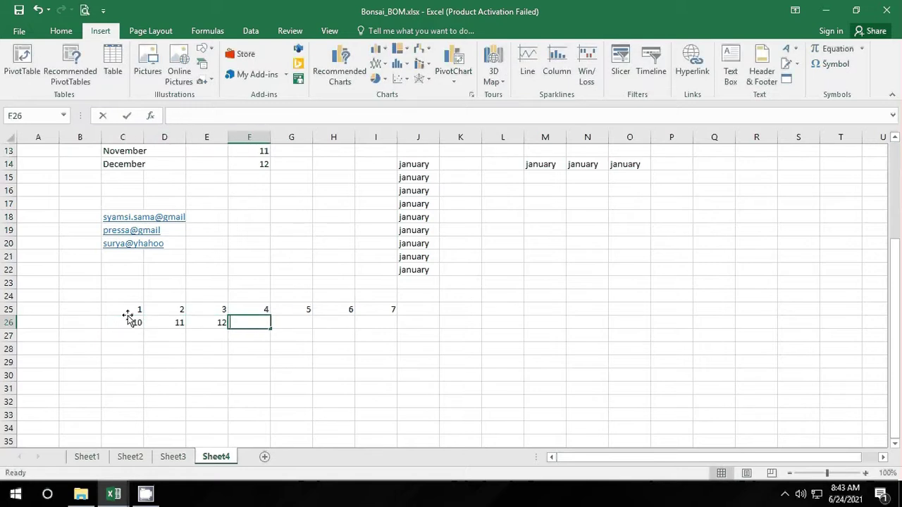
type("13")
key("Tab")
type("14")
key("Tab")
type("15")
key("Tab")
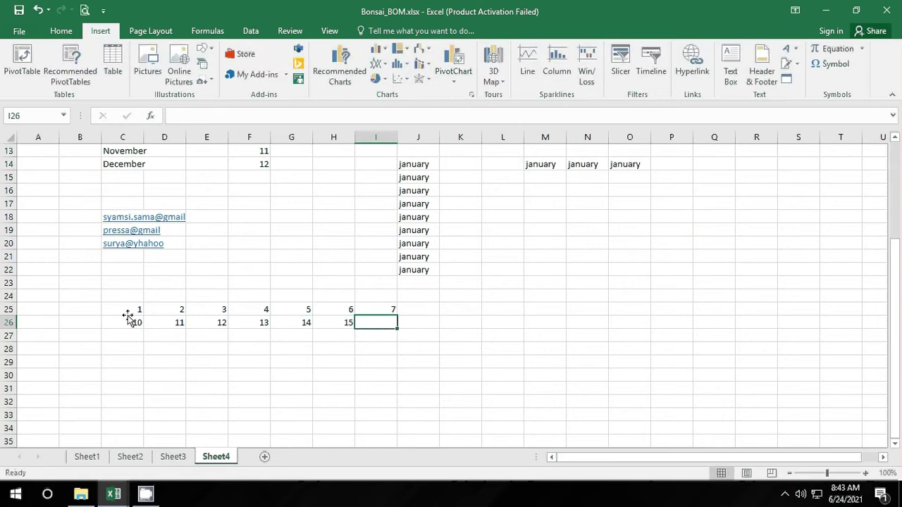
type("15")
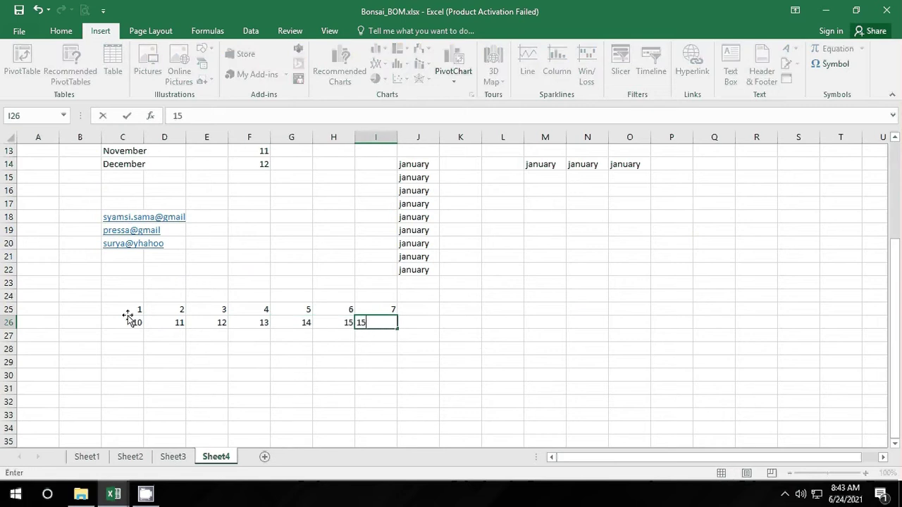
type("6")
key("Return")
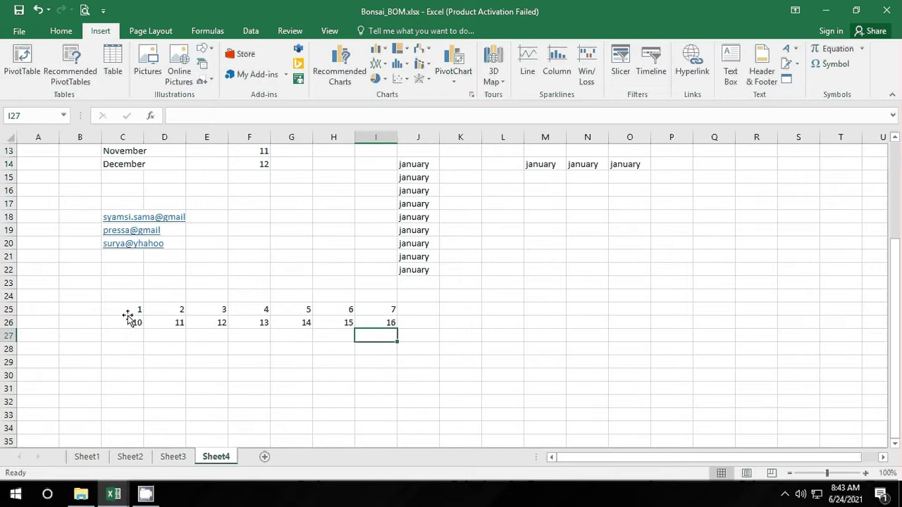
left_click(235, 363)
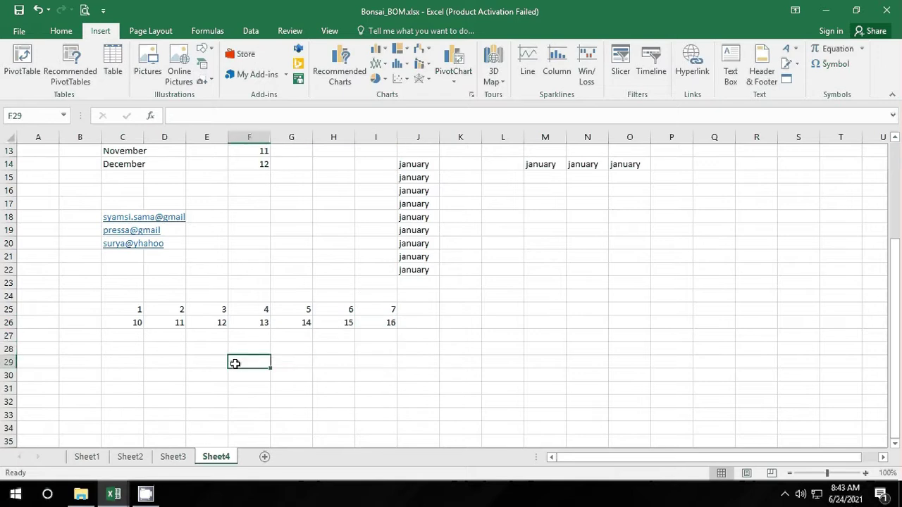
left_click(473, 311)
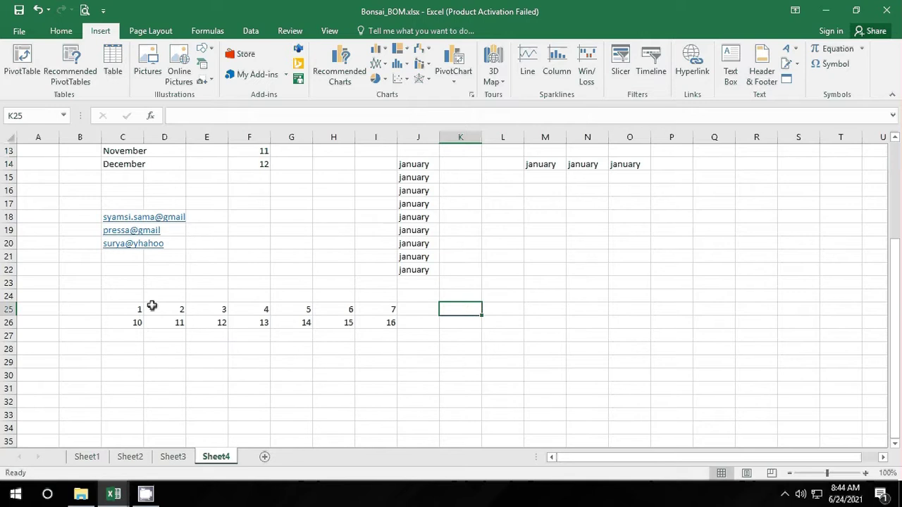
Step: Copy the number block C25:I26 and paste it into A1 of a new Sheet5
left_click_drag(127, 304, 391, 325)
right_click(391, 325)
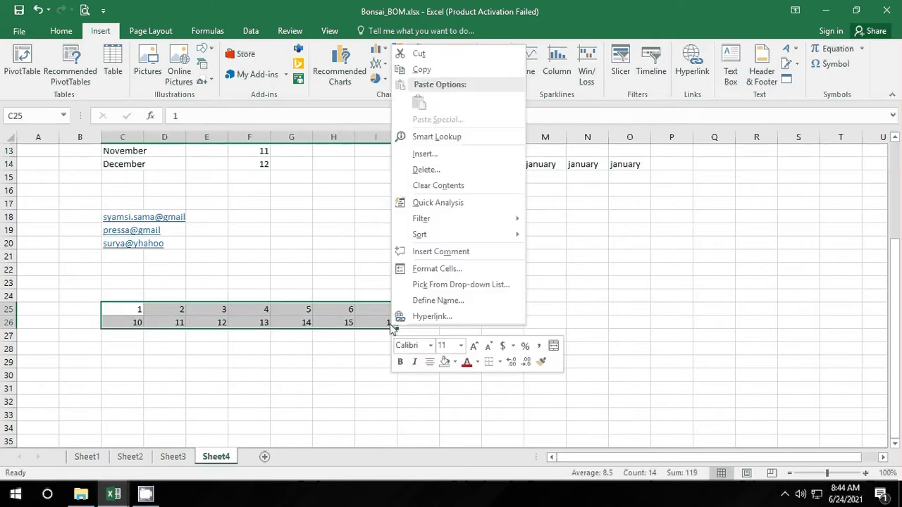
left_click(414, 75)
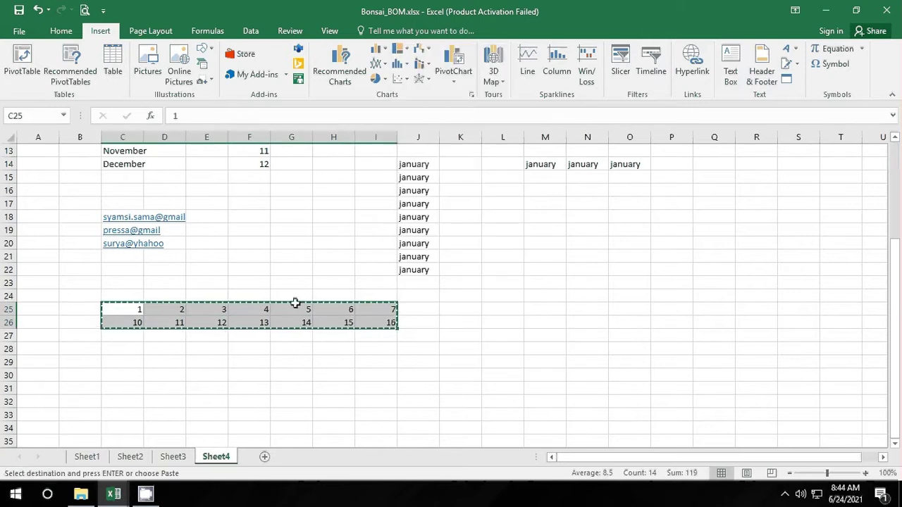
left_click(265, 457)
right_click(47, 152)
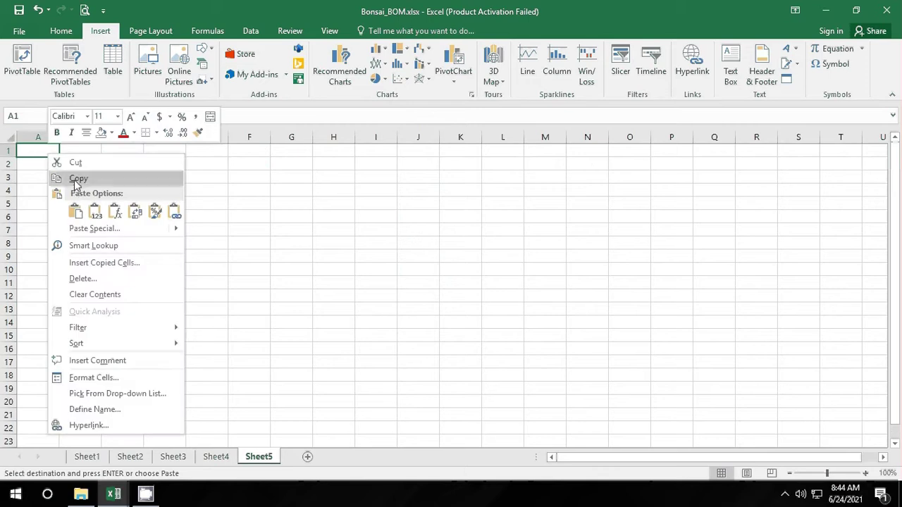
left_click(77, 210)
left_click(168, 256)
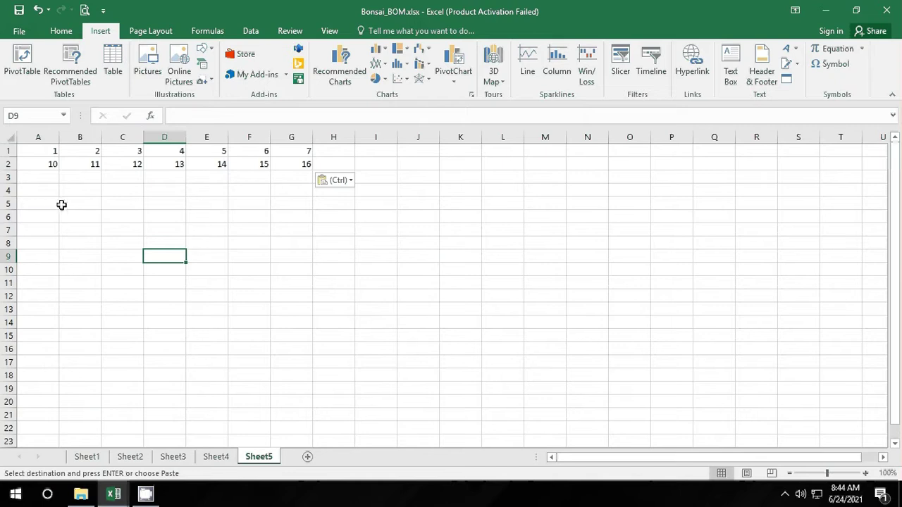
Step: Enter =A1*B1 in A6 and fill it right to G6
left_click(50, 216)
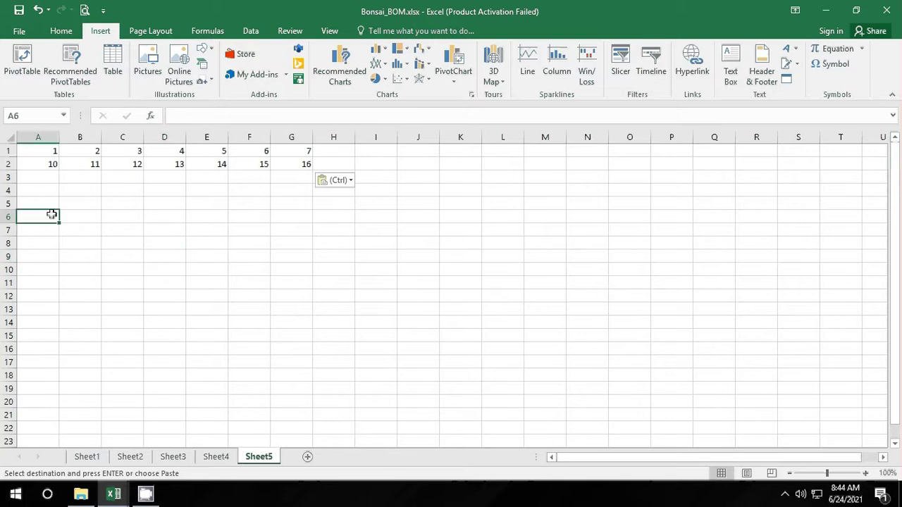
type("=")
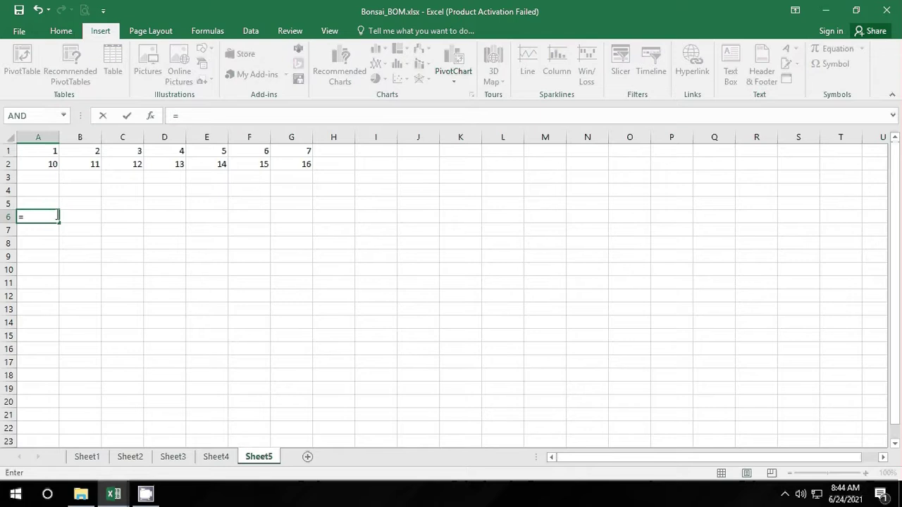
left_click(43, 152)
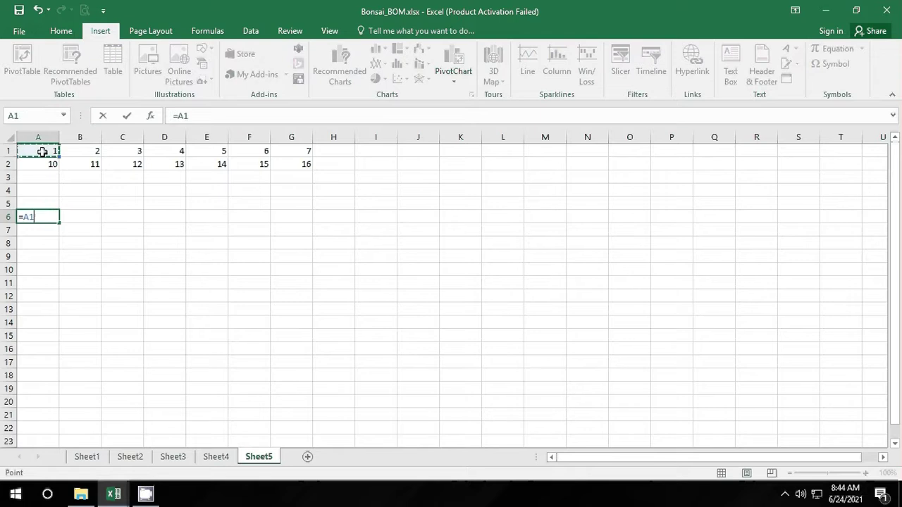
type("*")
left_click(82, 151)
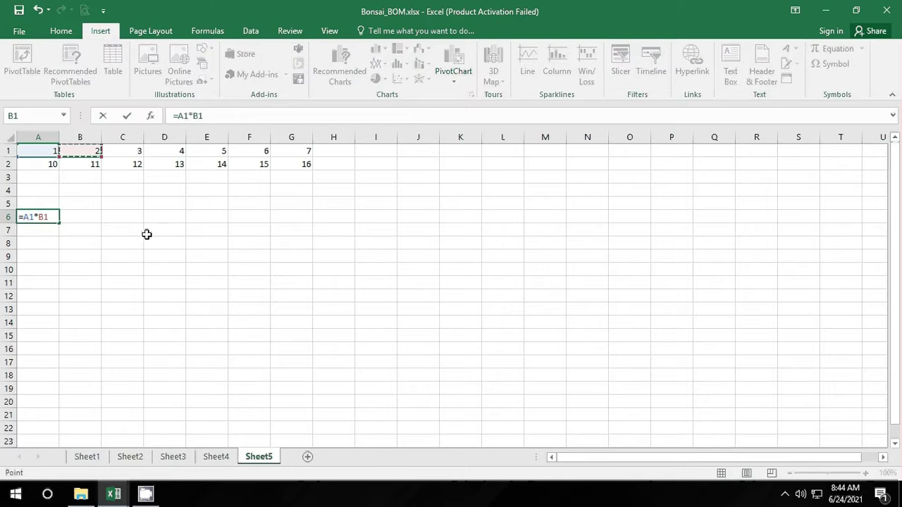
key("Return")
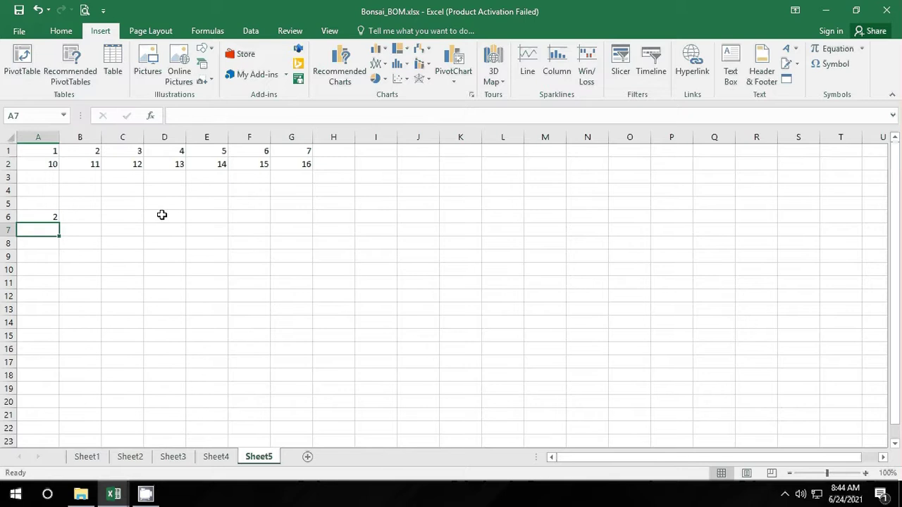
left_click(36, 215)
left_click_drag(59, 223, 310, 220)
left_click(206, 282)
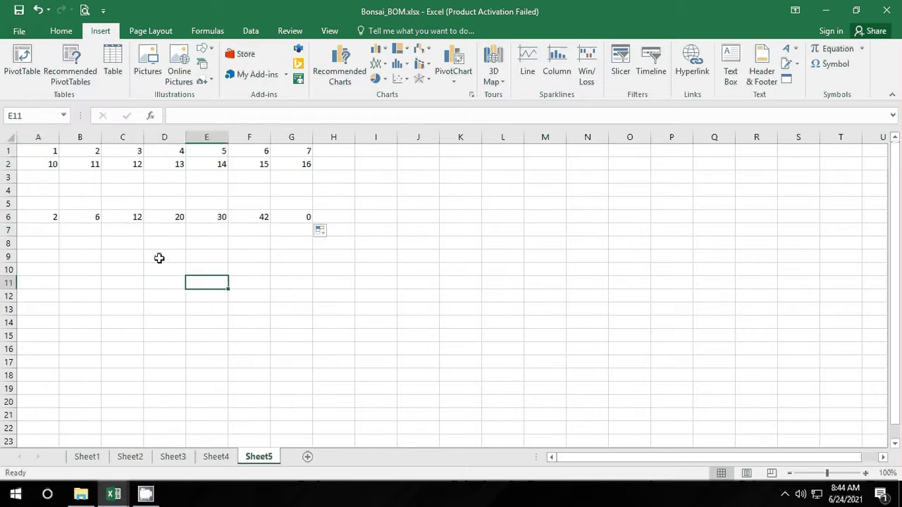
Step: Review the copied multiplication formulas in B6 through E6
left_click(97, 220)
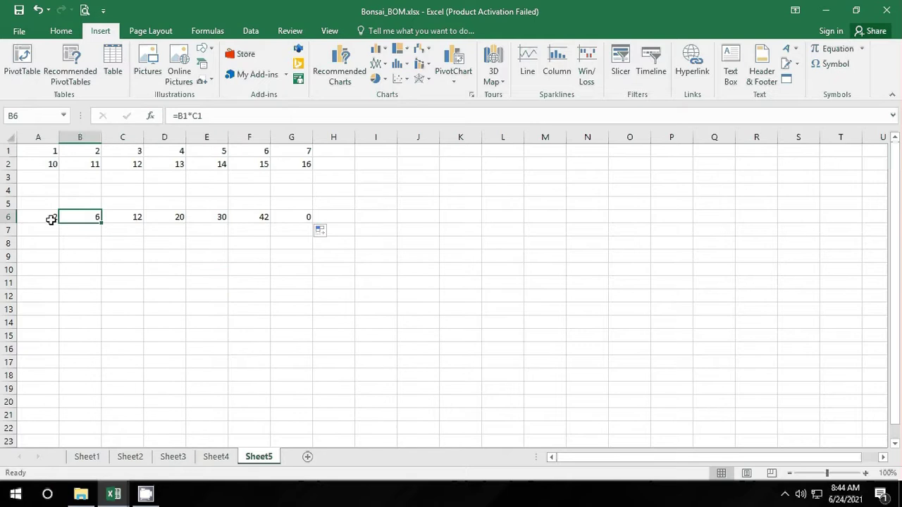
left_click(133, 218)
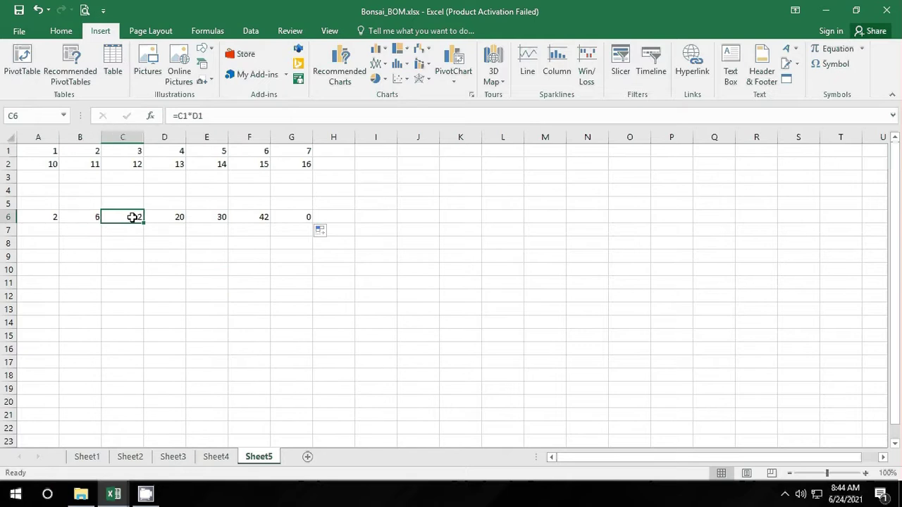
left_click(181, 216)
left_click(221, 217)
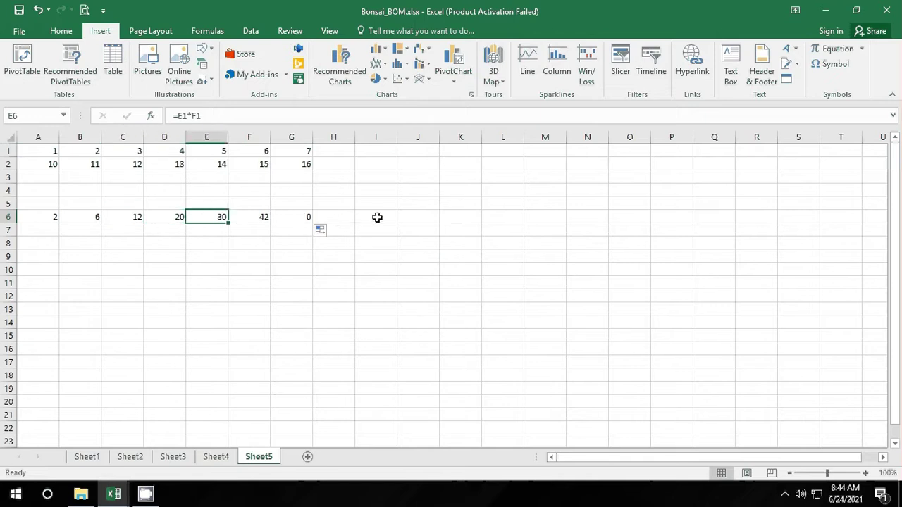
left_click(56, 255)
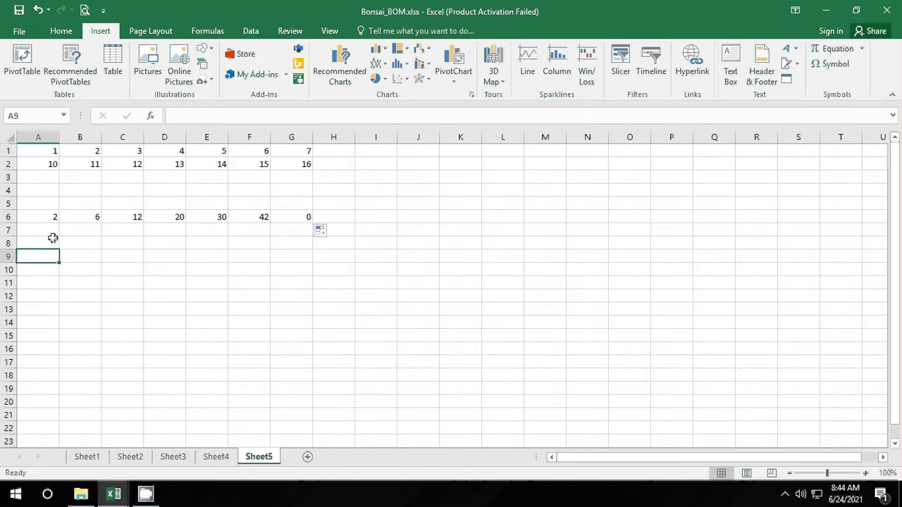
left_click(49, 177)
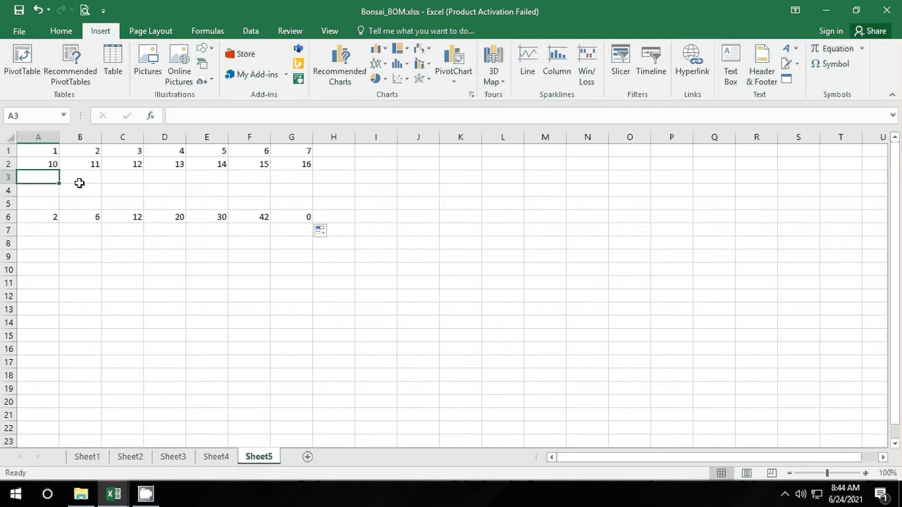
Step: Enter 5, 6, 7, 3, 4, 6, 3 across row 3 starting at A3
type("5")
key("Tab")
type("6")
key("Tab")
type("7")
key("Tab")
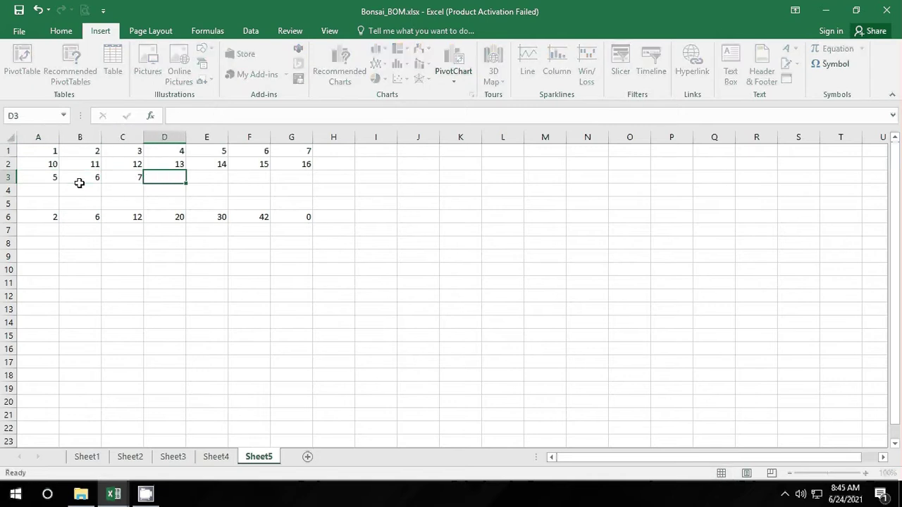
type("3")
key("Tab")
type("4")
key("Tab")
type("6")
key("Tab")
type("3")
key("Tab")
type("4")
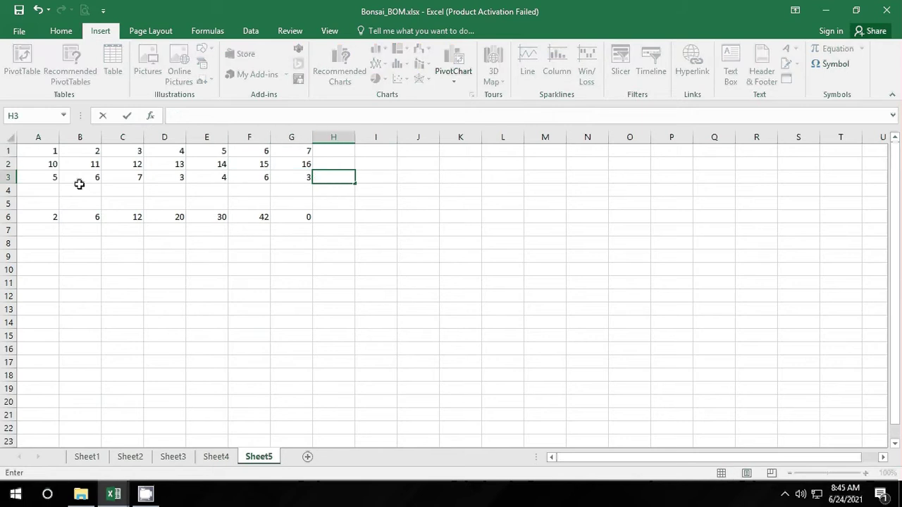
left_click(73, 254)
Step: Enter =A1+A2 in A7 and fill it down to A9
left_click(52, 230)
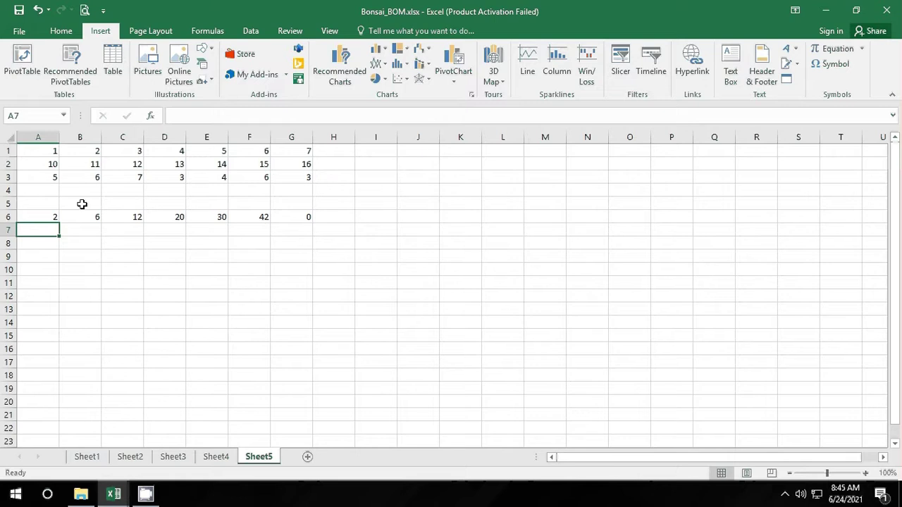
type("=")
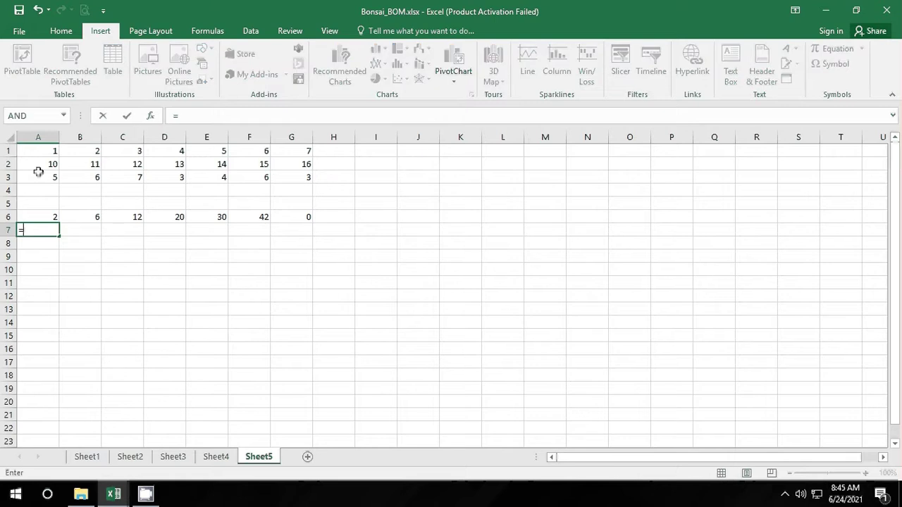
left_click(51, 155)
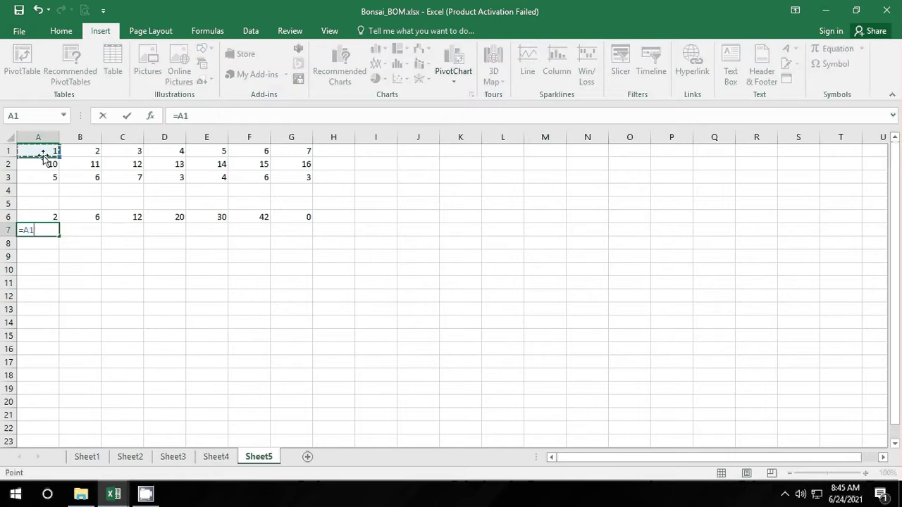
type("*")
left_click(53, 163)
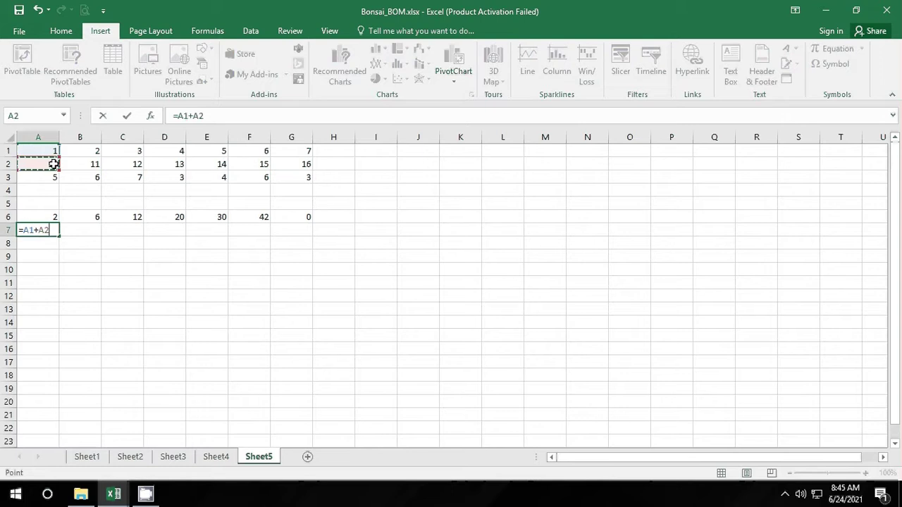
key("Return")
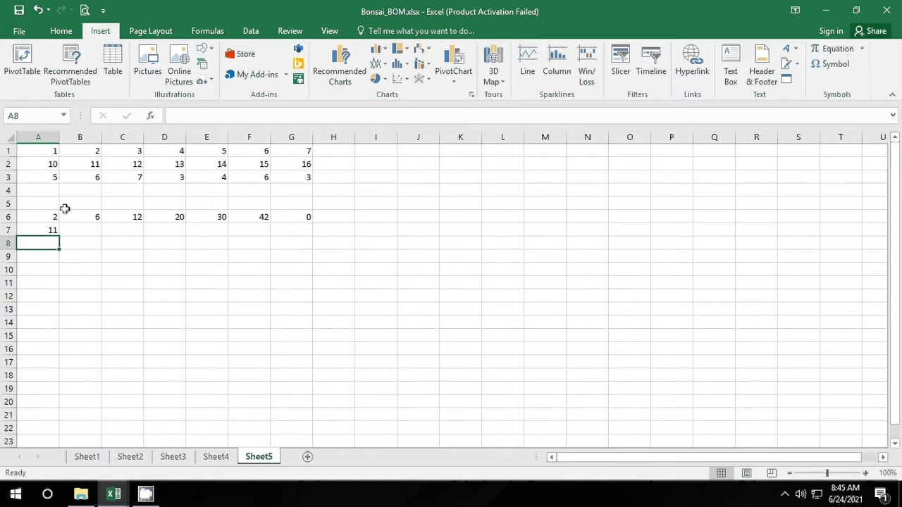
left_click(53, 226)
left_click_drag(60, 235, 56, 267)
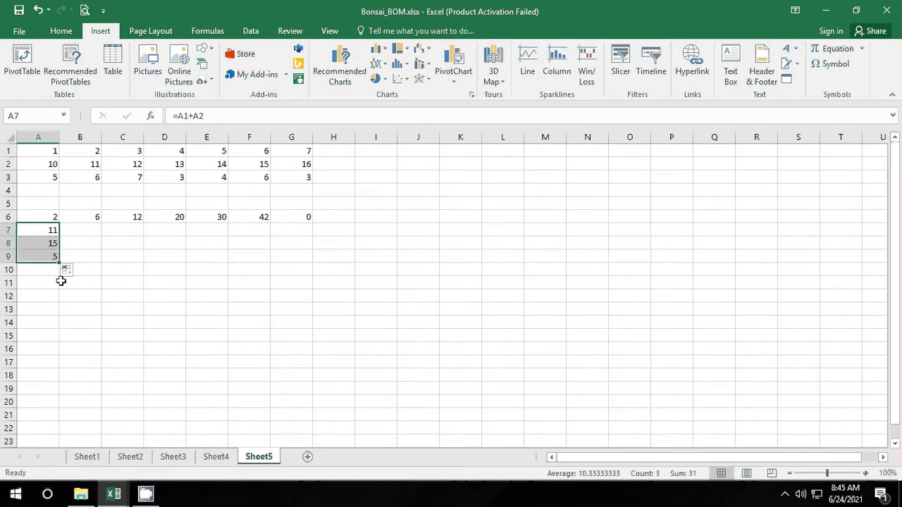
Step: Review the formulas in A7, A8, A9 and the A6 multiplication
left_click(51, 233)
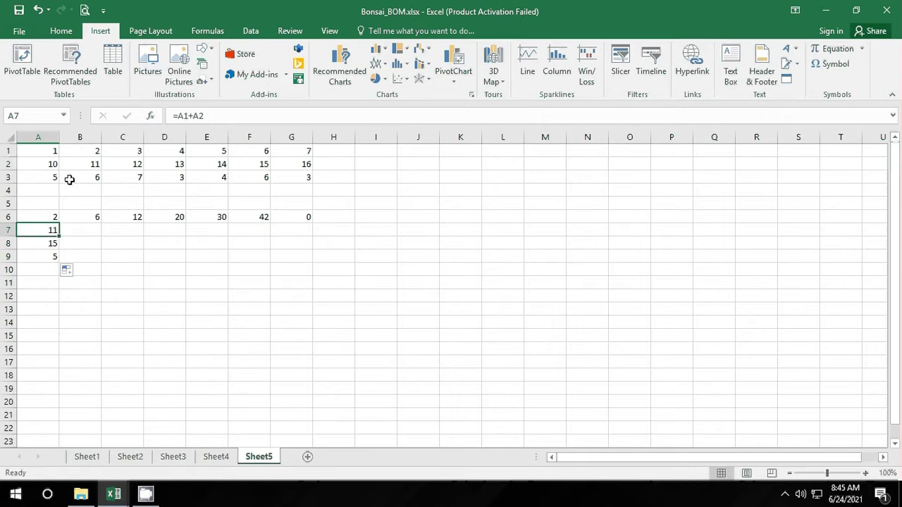
left_click(50, 242)
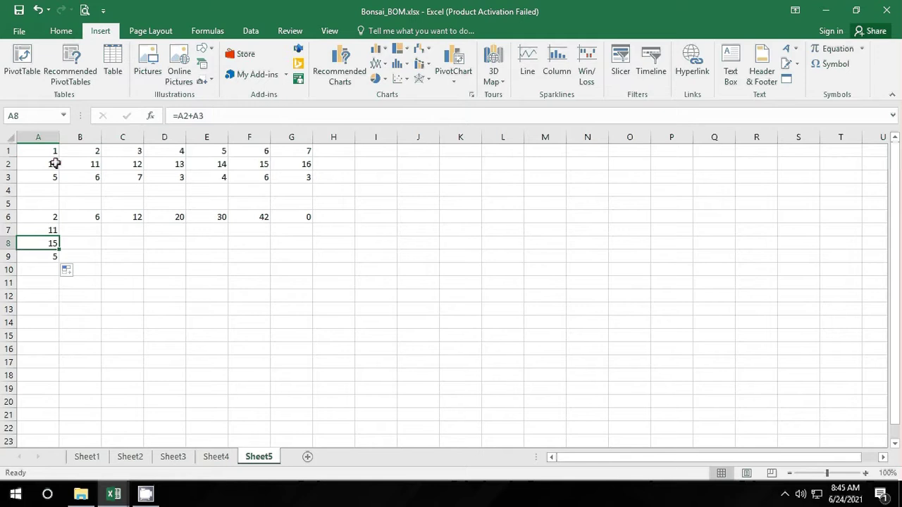
left_click(50, 254)
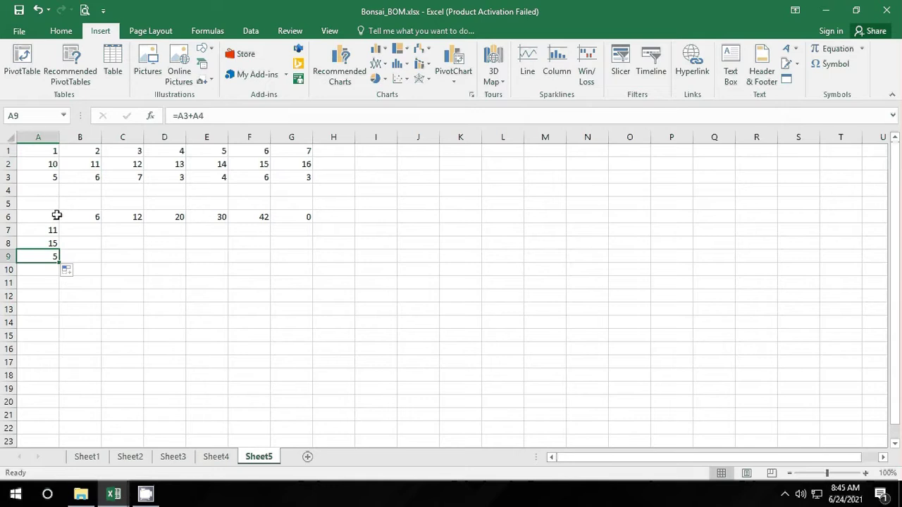
left_click(53, 217)
left_click(606, 330)
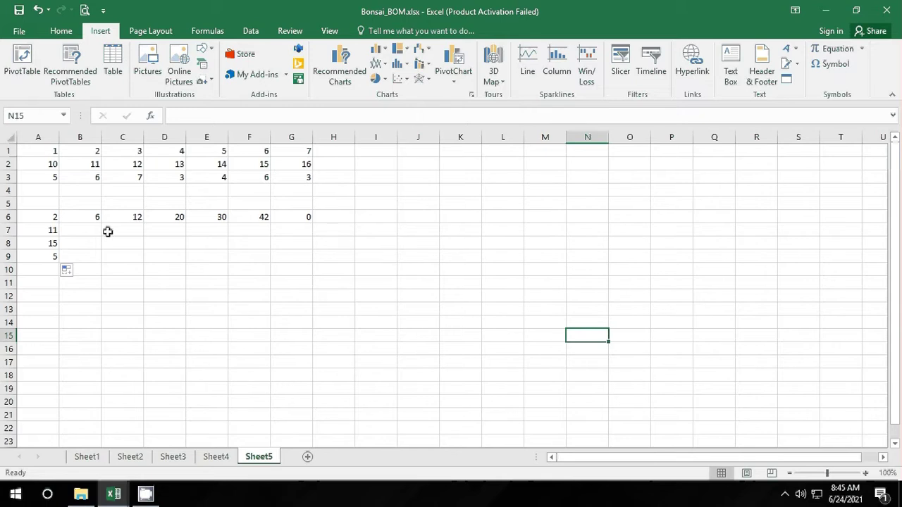
Step: Clear the old results in A6:K14
left_click_drag(54, 218, 465, 316)
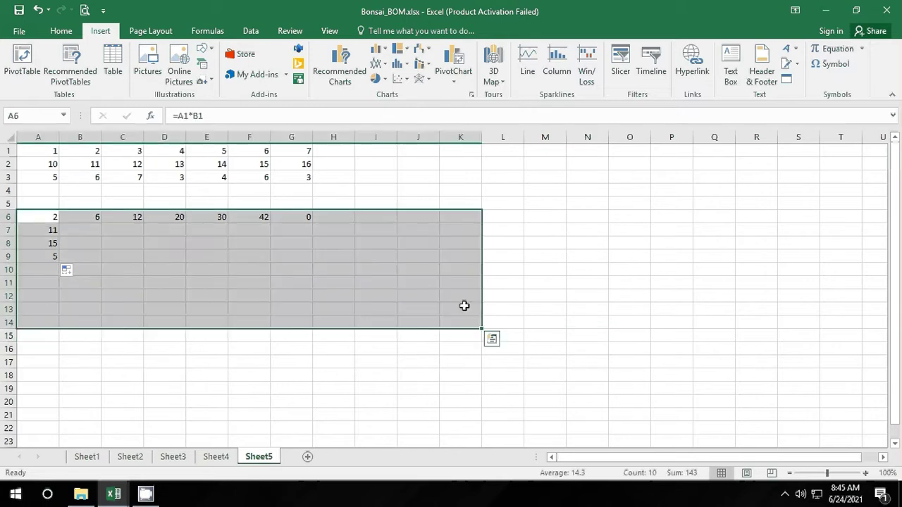
key("Delete")
left_click(304, 399)
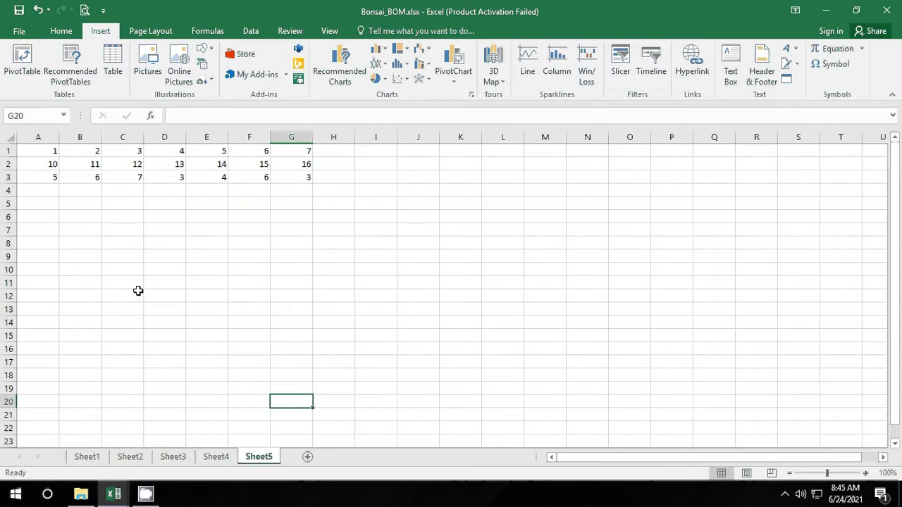
left_click(83, 193)
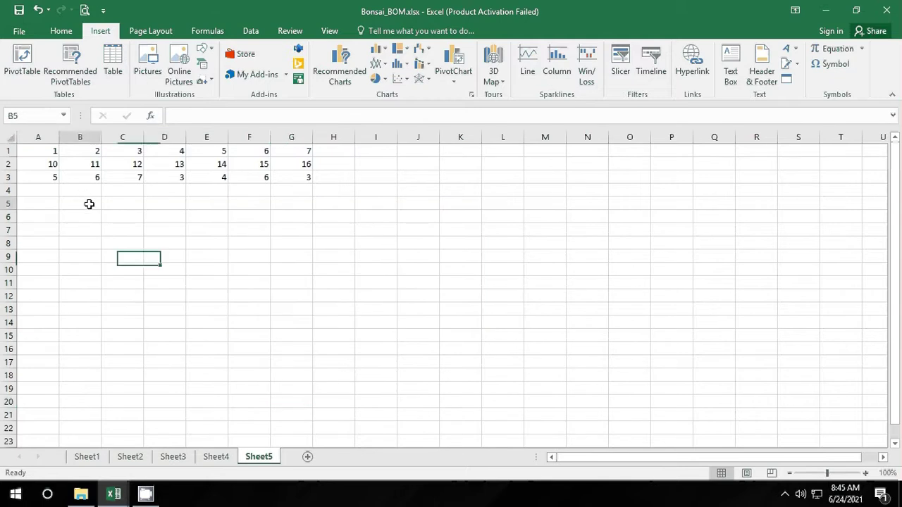
left_click(49, 197)
Step: Enter =A2*B2 in B6, then lock the column to make it =$A2*B2
left_click(90, 213)
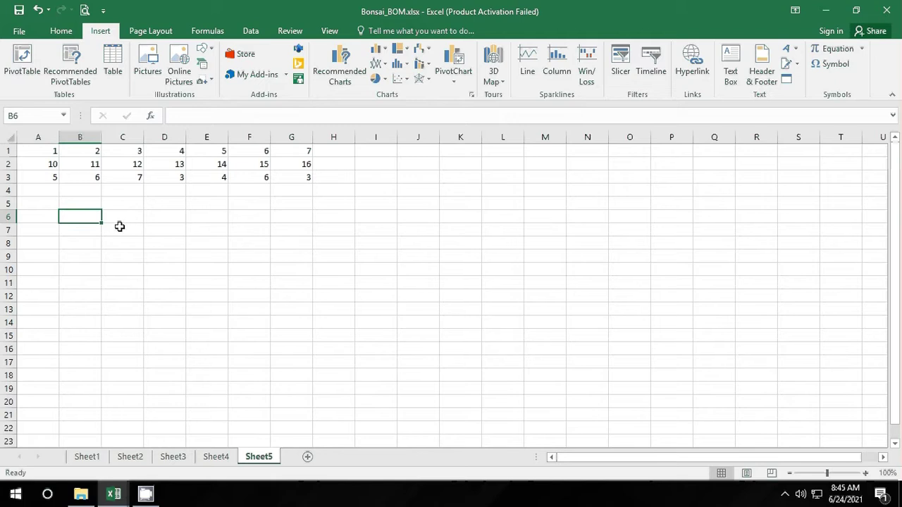
left_click(40, 220)
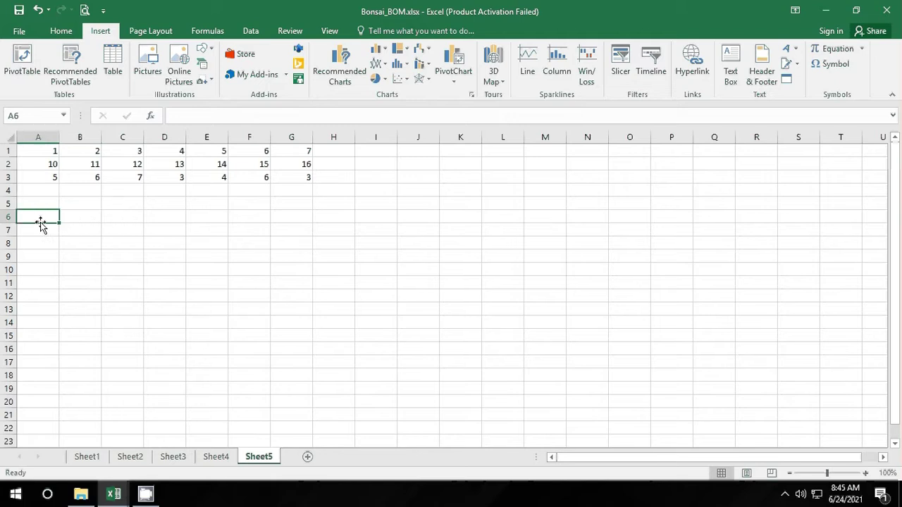
left_click(71, 217)
type("=")
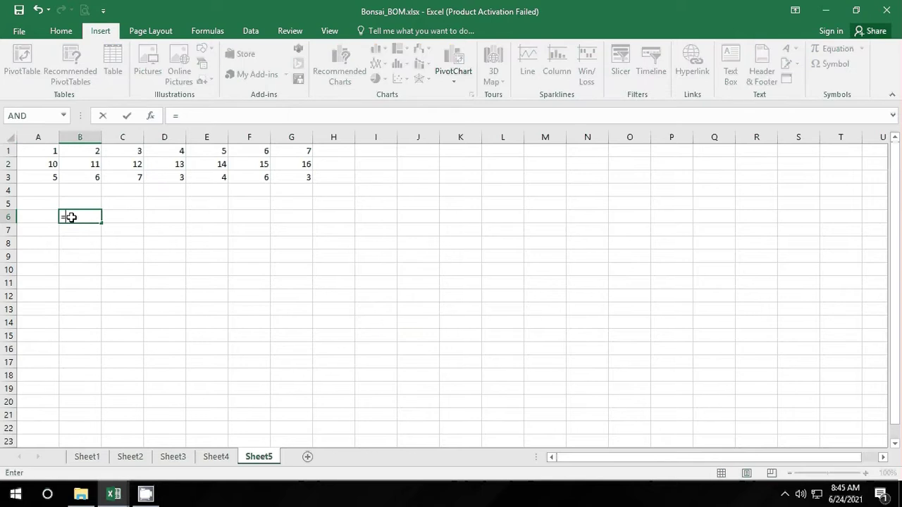
left_click(50, 164)
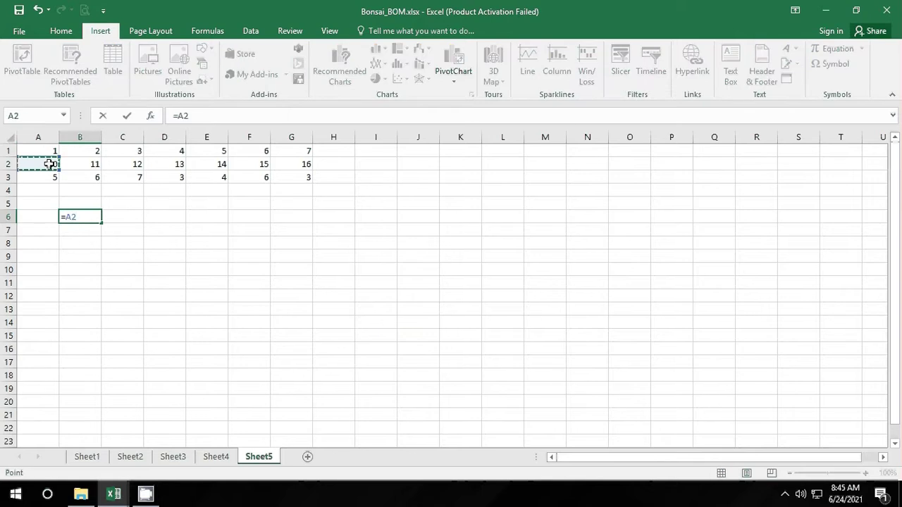
type("*")
left_click(95, 165)
key("Return")
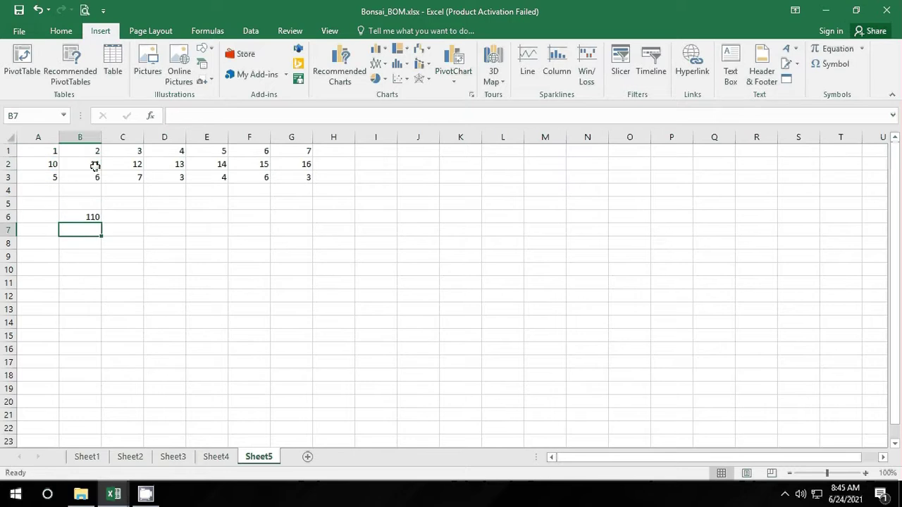
left_click(92, 213)
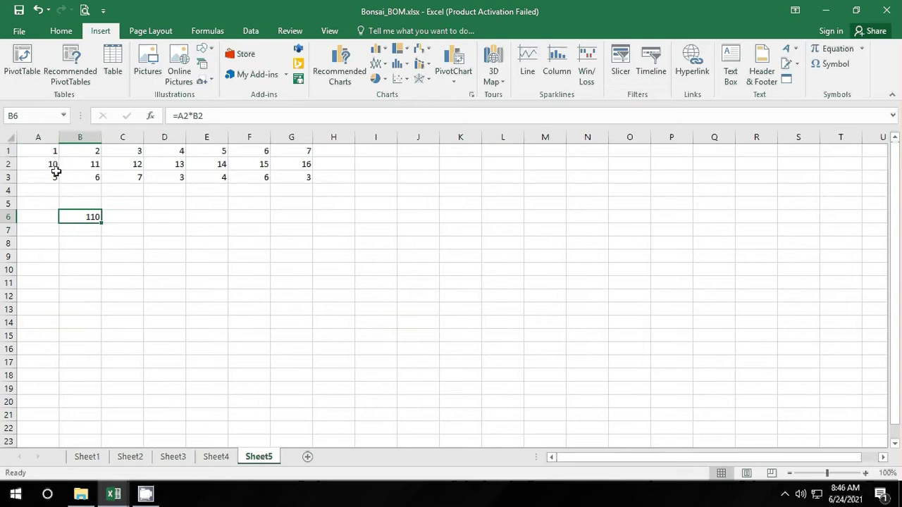
left_click(181, 117)
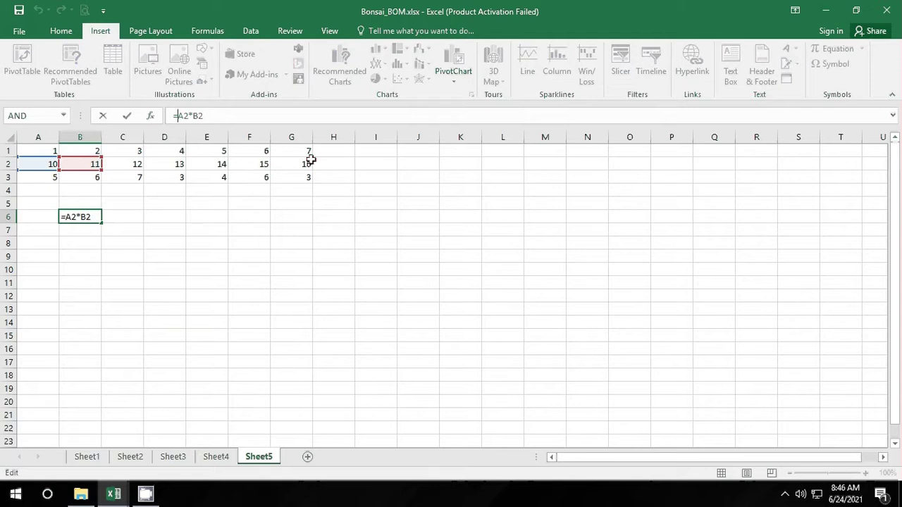
type("$")
key("Return")
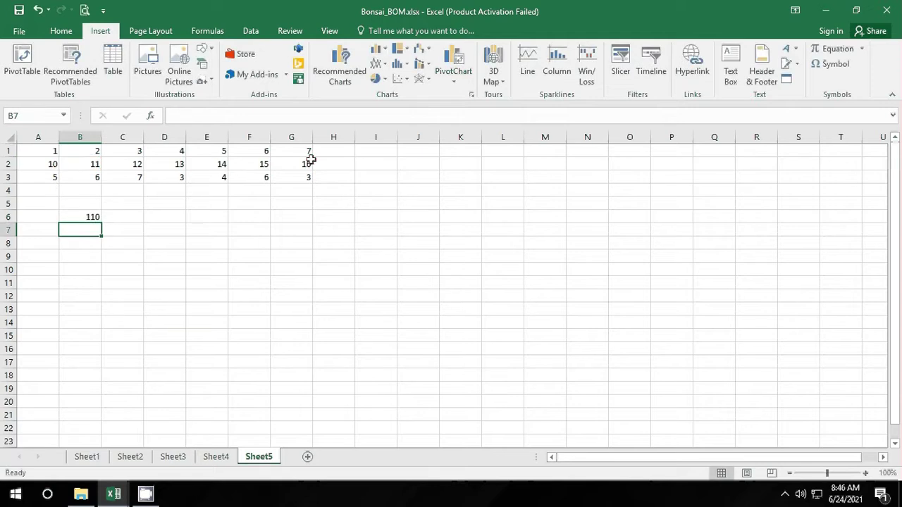
Step: Fill =$A2*B2 across B6:G6, giving 110 to 160, and check the copies
left_click(89, 215)
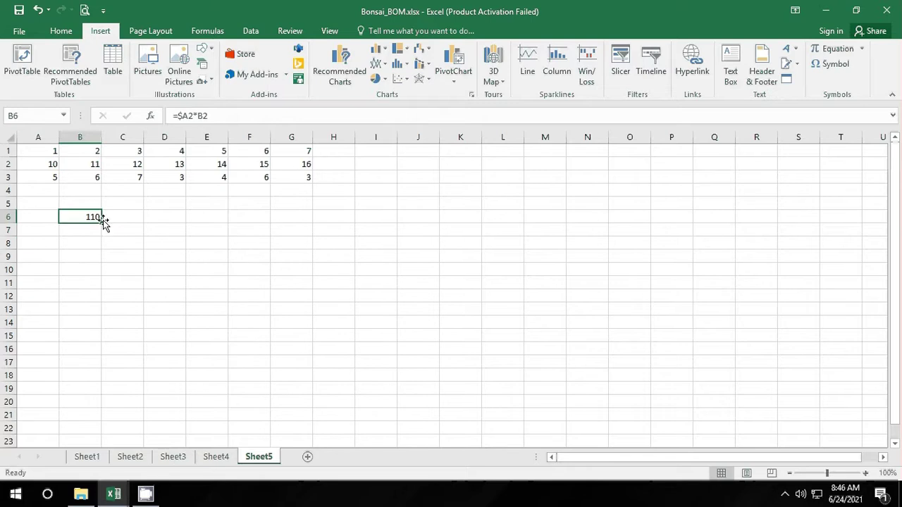
left_click_drag(102, 222, 322, 218)
left_click(290, 280)
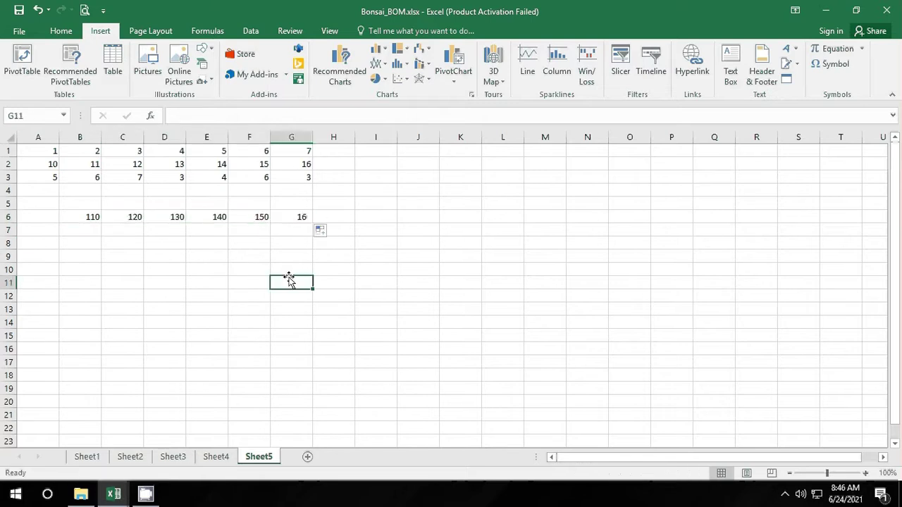
left_click(87, 215)
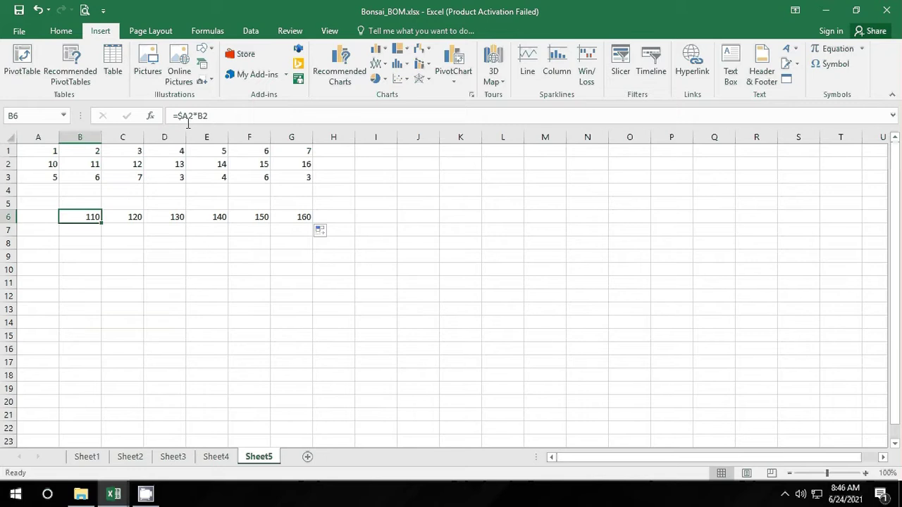
left_click(129, 218)
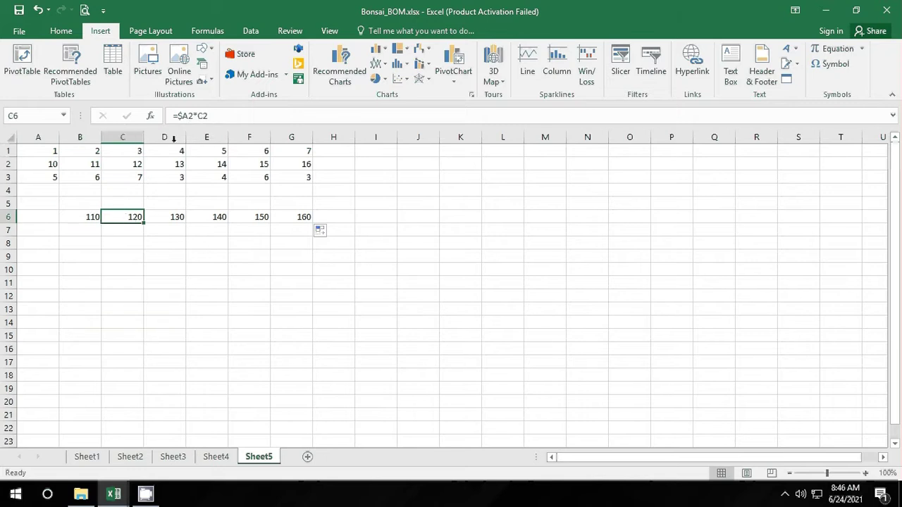
left_click(177, 215)
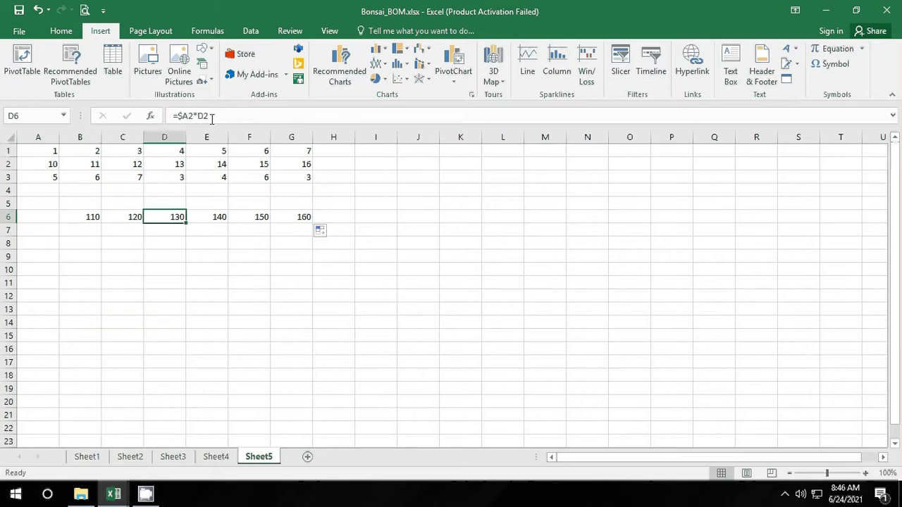
left_click(219, 212)
left_click(195, 268)
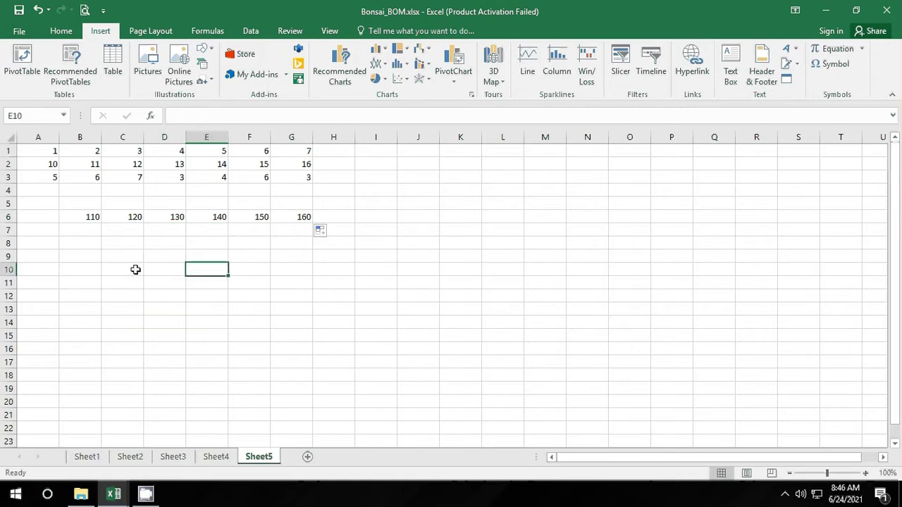
Step: Enter =A1+A2 in A7 and compare it with the value in A1
left_click(43, 229)
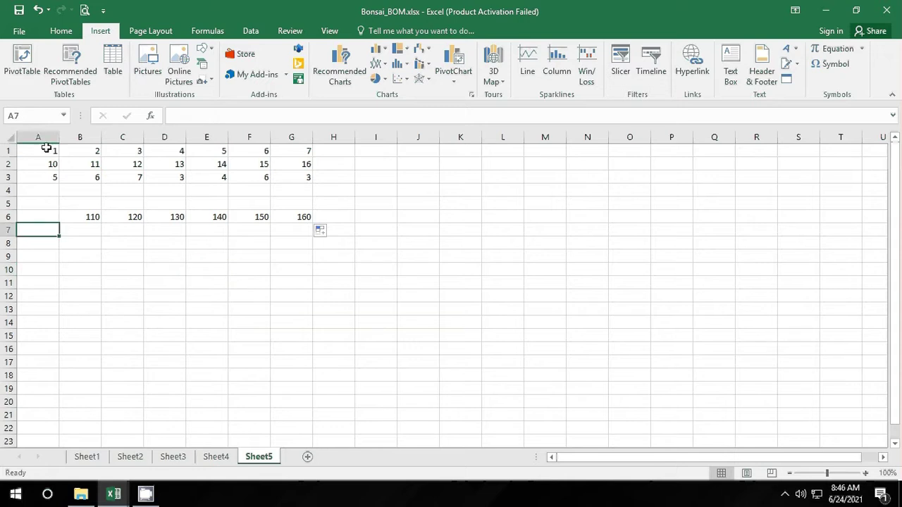
type("=")
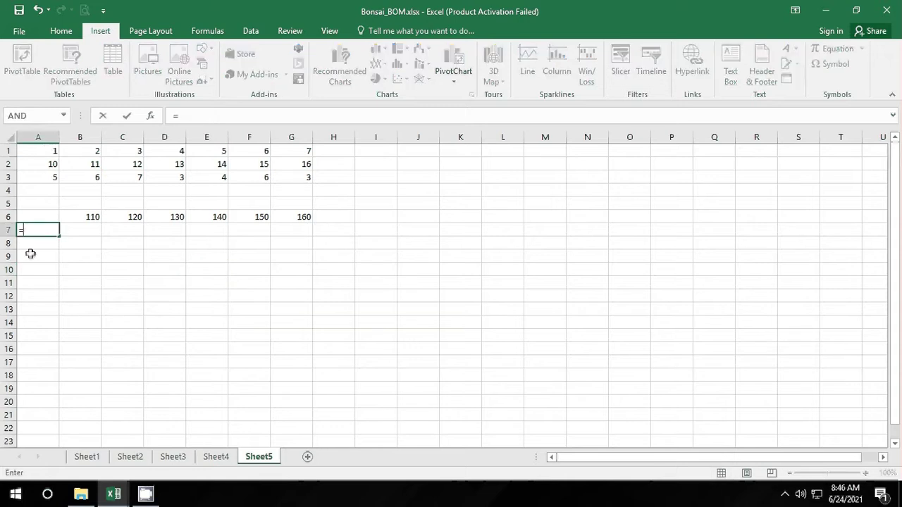
left_click(42, 153)
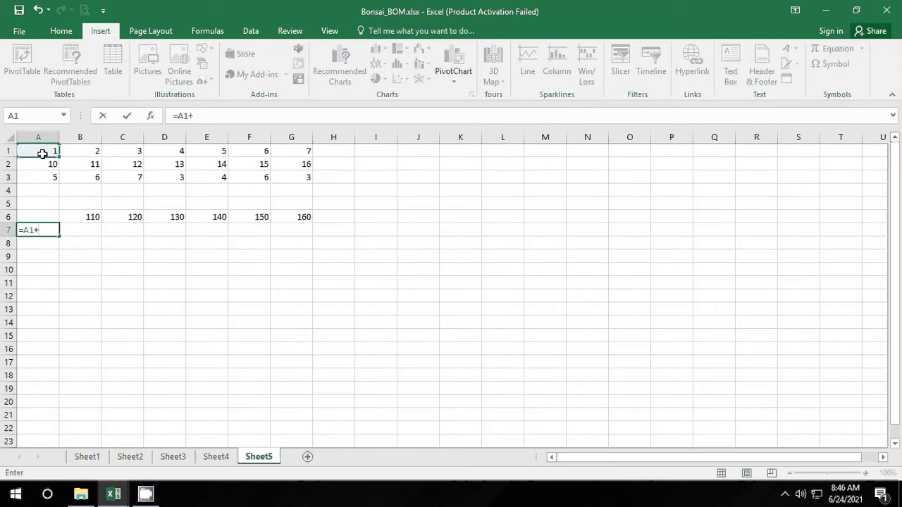
type("+")
left_click(39, 167)
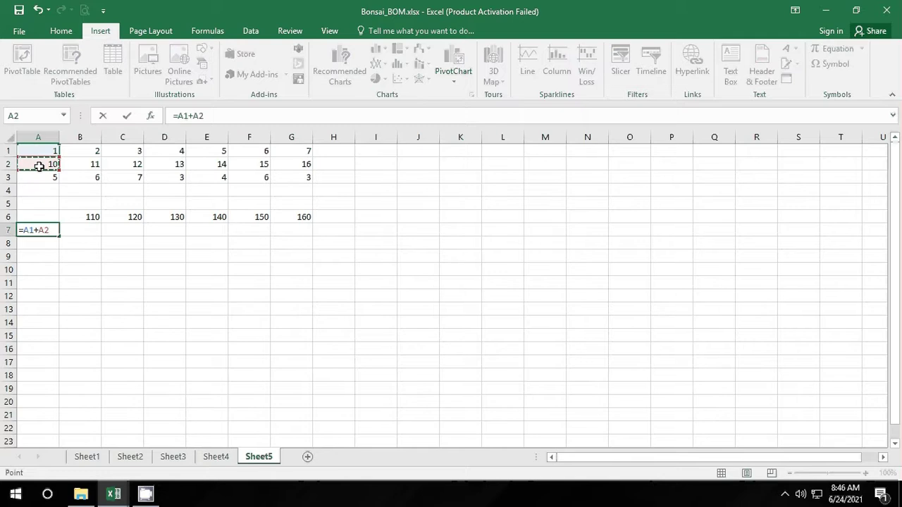
key("Return")
left_click(70, 281)
left_click(48, 230)
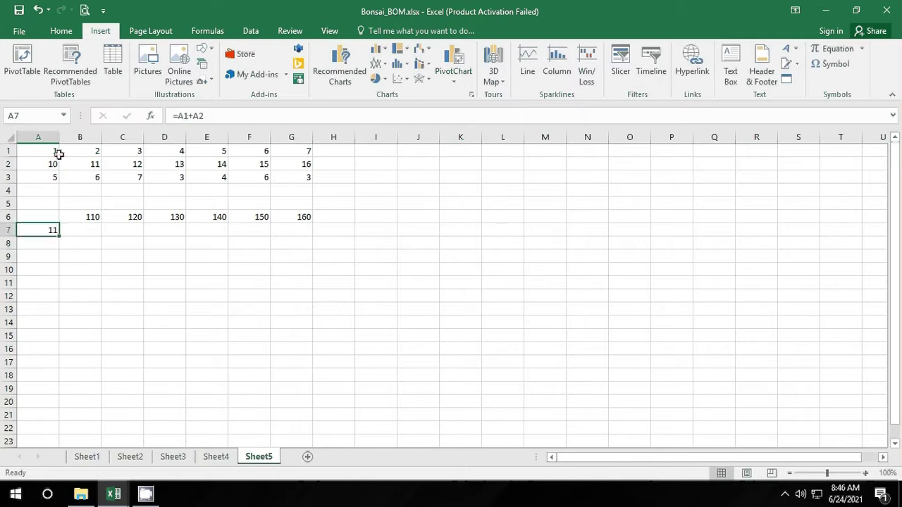
left_click(52, 153)
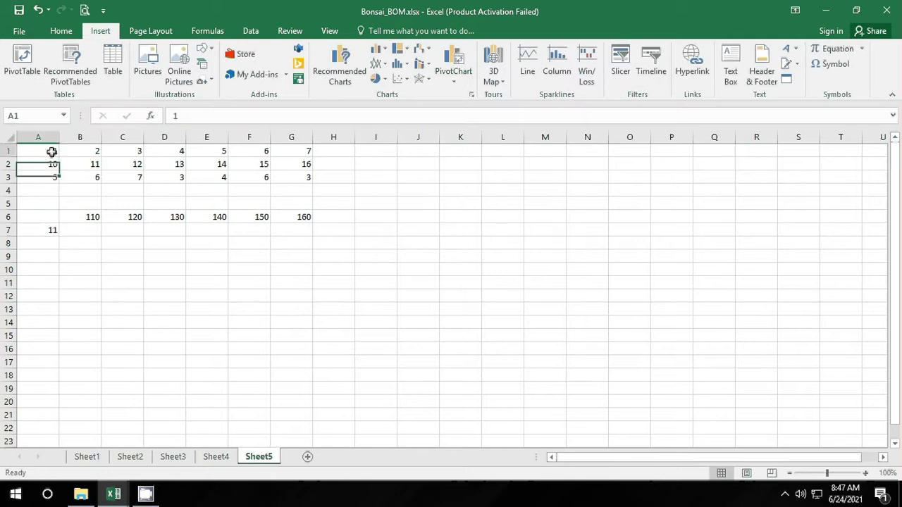
left_click(42, 227)
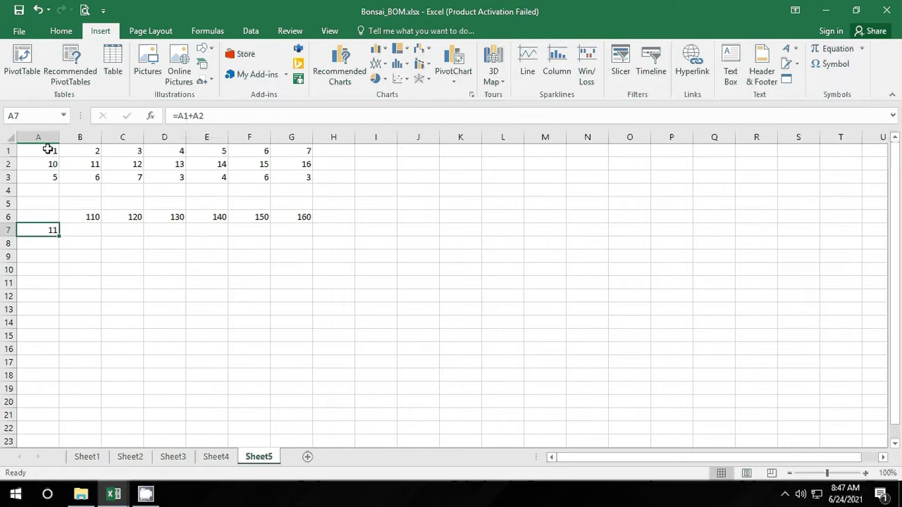
Step: Change A7's formula to =A$1+A2 and fill it down to A10
mouse_move(59, 237)
left_mouse_down()
mouse_move(60, 284)
mouse_move(57, 224)
left_mouse_up()
left_click(189, 115)
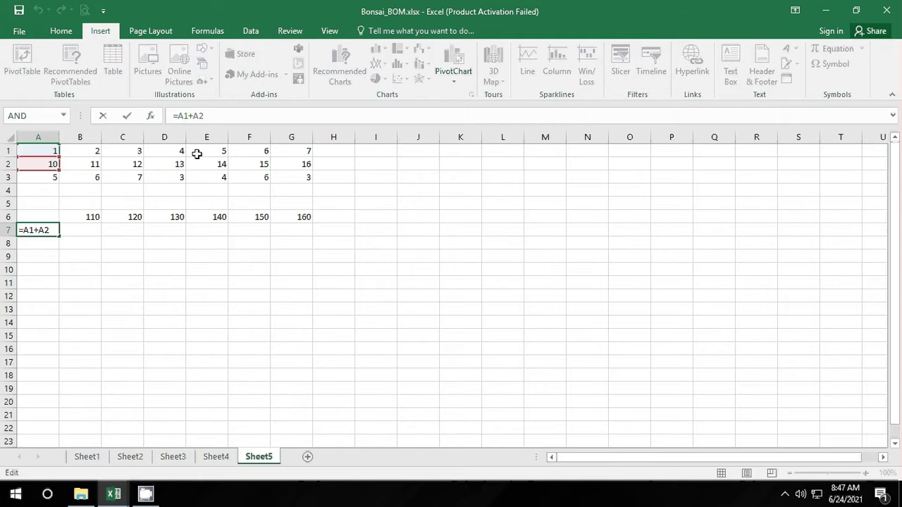
type("$")
key("Return")
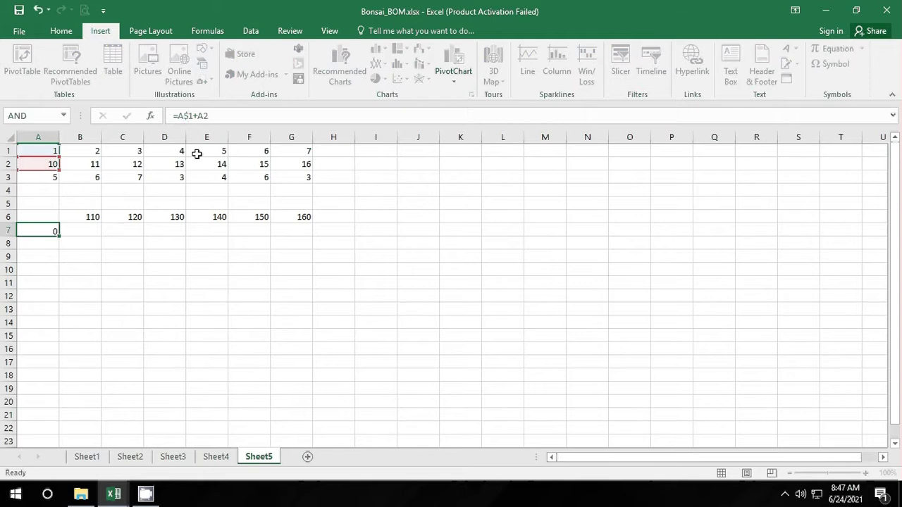
left_click(50, 231)
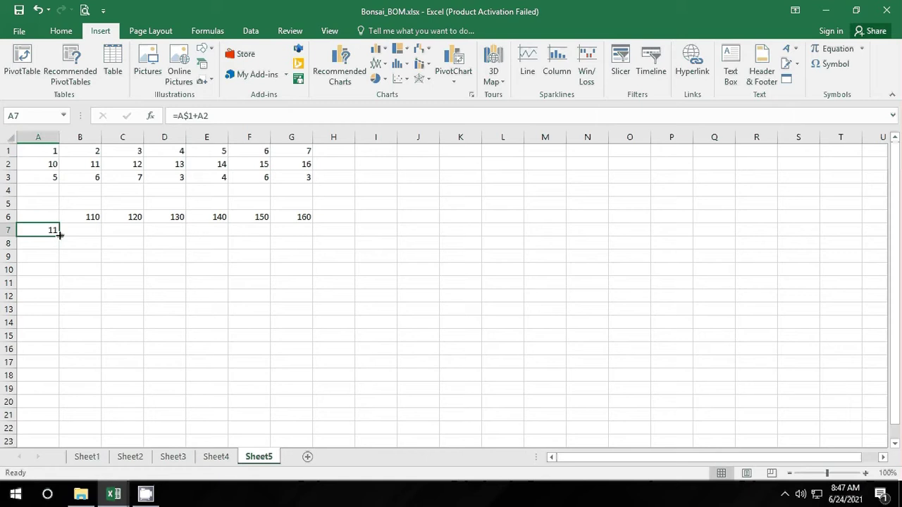
left_click_drag(59, 236, 62, 272)
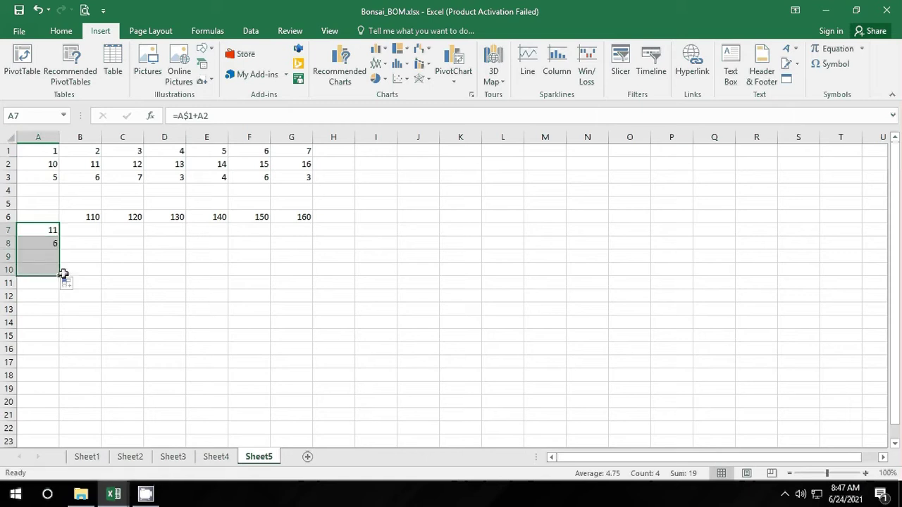
left_click(78, 269)
Step: Review the filled formulas in A7 through A10, showing 11, 6, 1 and 1
left_click(53, 232)
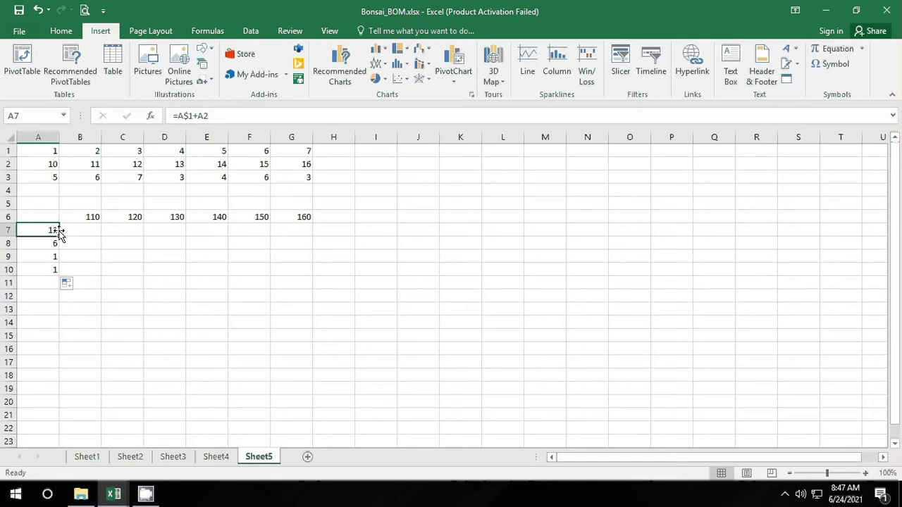
left_click(52, 244)
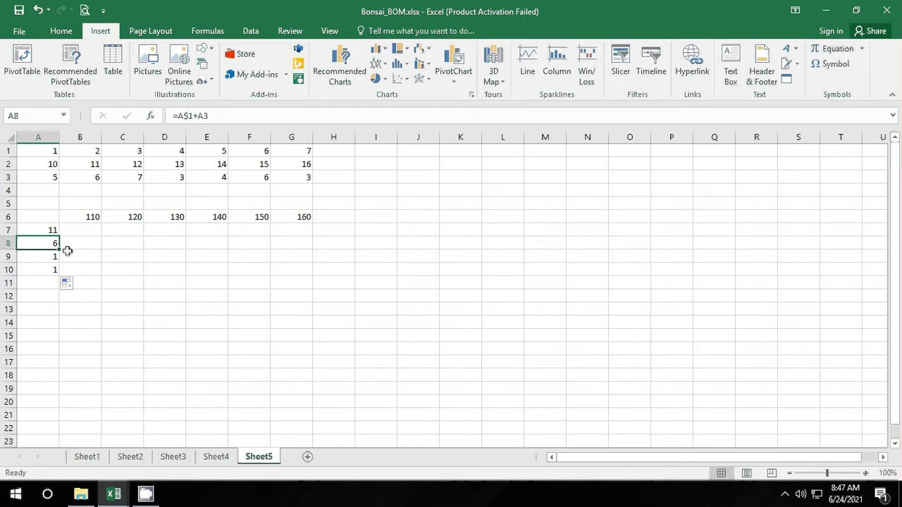
left_click(52, 258)
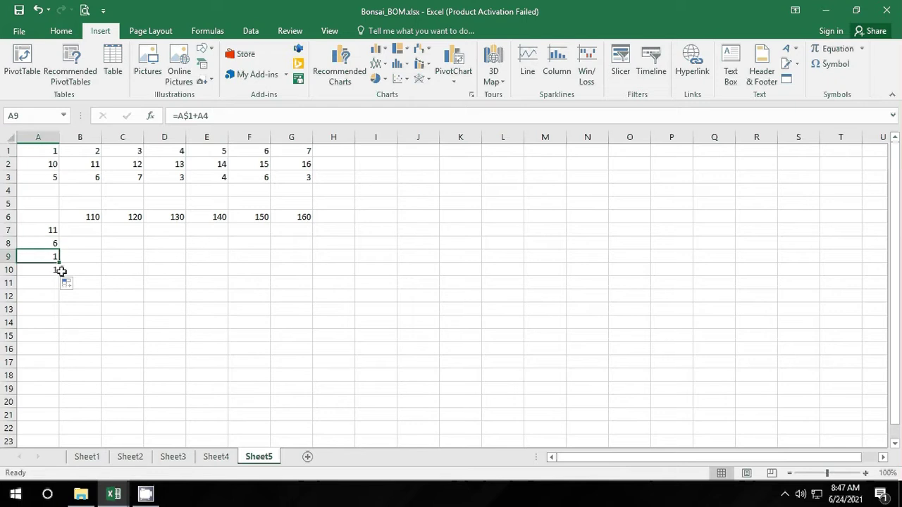
left_click(55, 270)
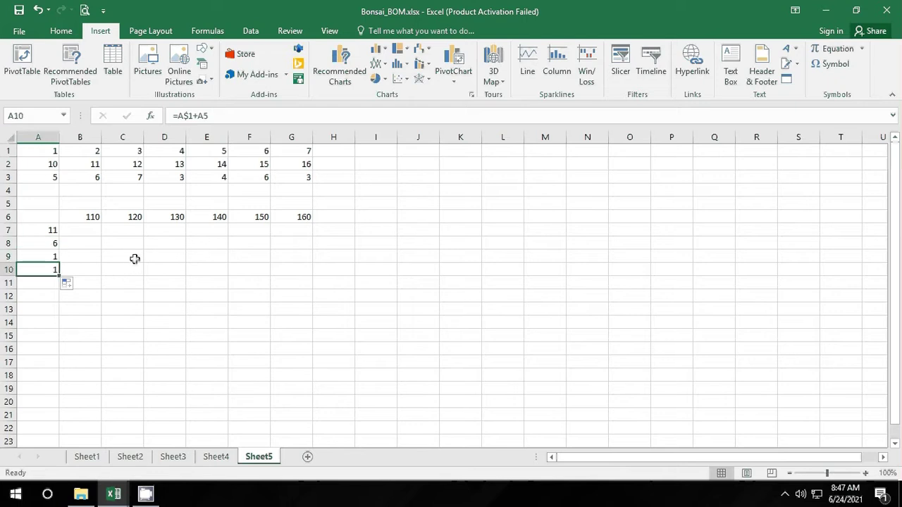
left_click(311, 364)
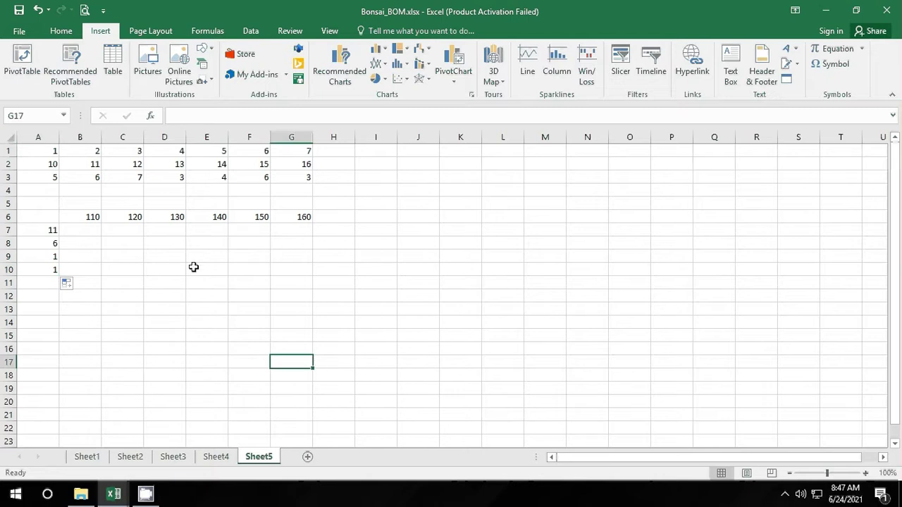
Step: Change B6's formula to the fully anchored =$A$2*B2
left_click(83, 218)
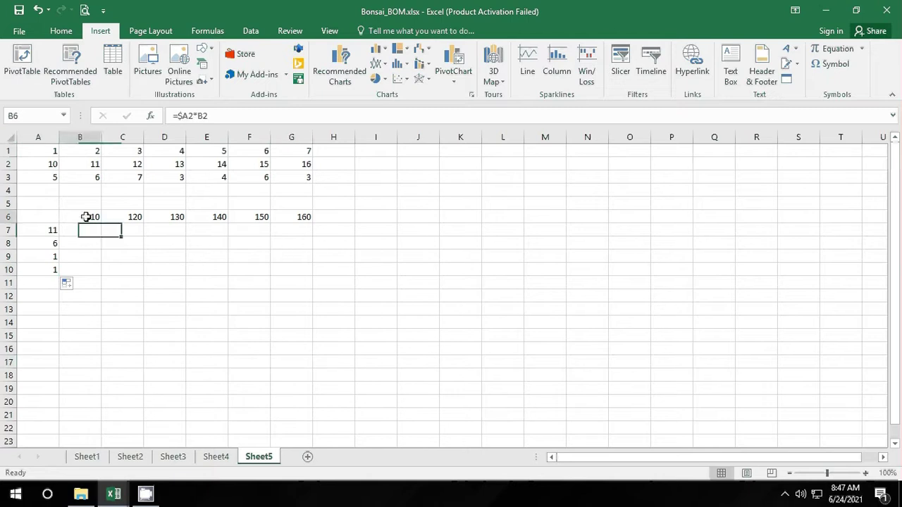
left_click(190, 115)
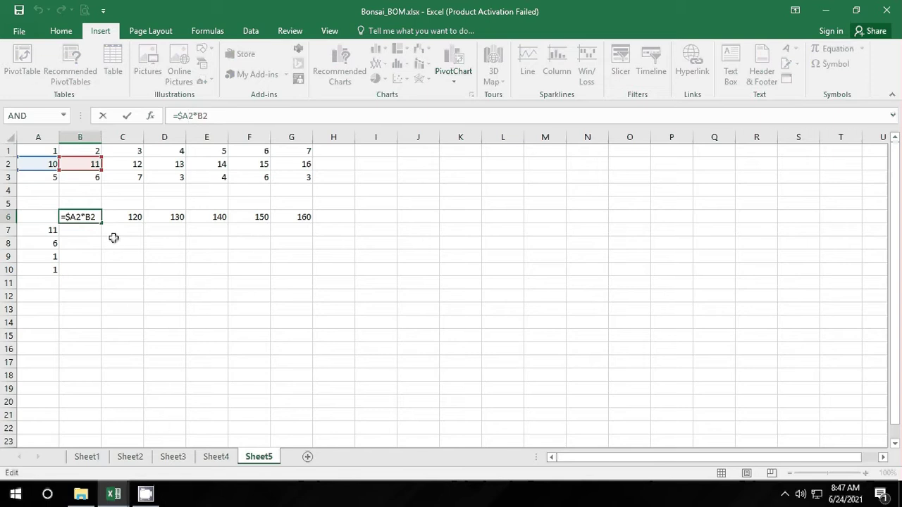
type("$")
left_click(196, 280)
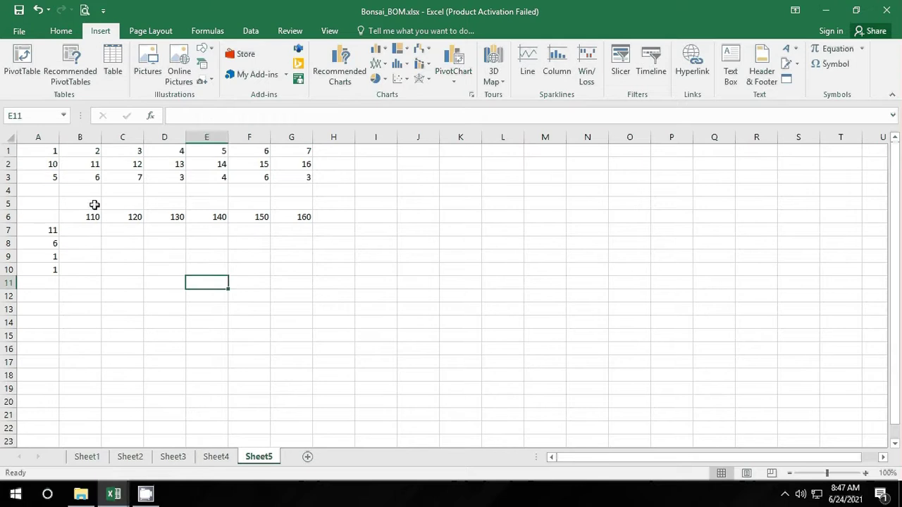
left_click(39, 164)
Step: Fill =$A$2*B2 across B6:G6 and check B6 against A2's value 10
left_click(93, 217)
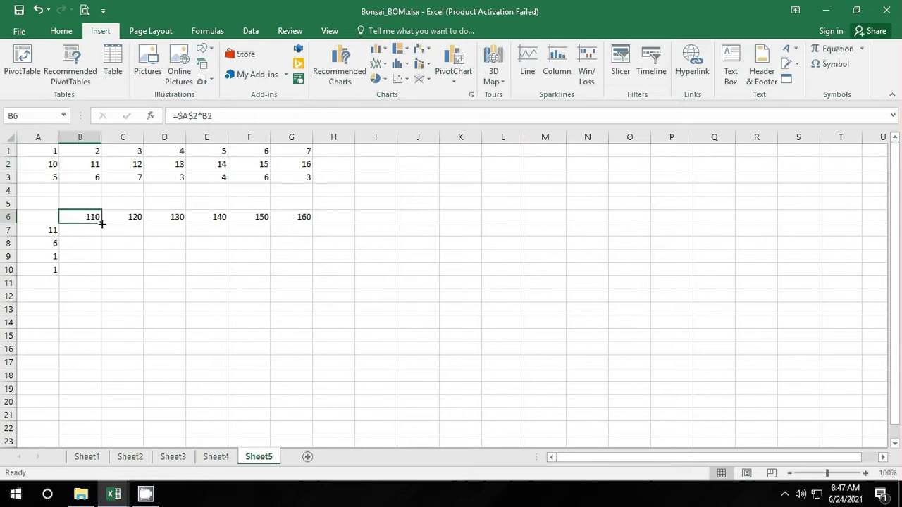
left_click_drag(103, 224, 315, 215)
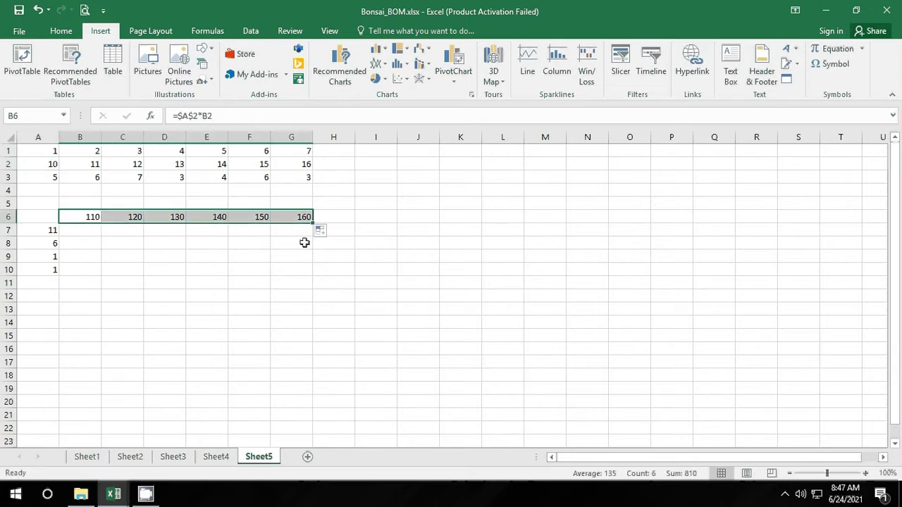
left_click(258, 298)
left_click(100, 220)
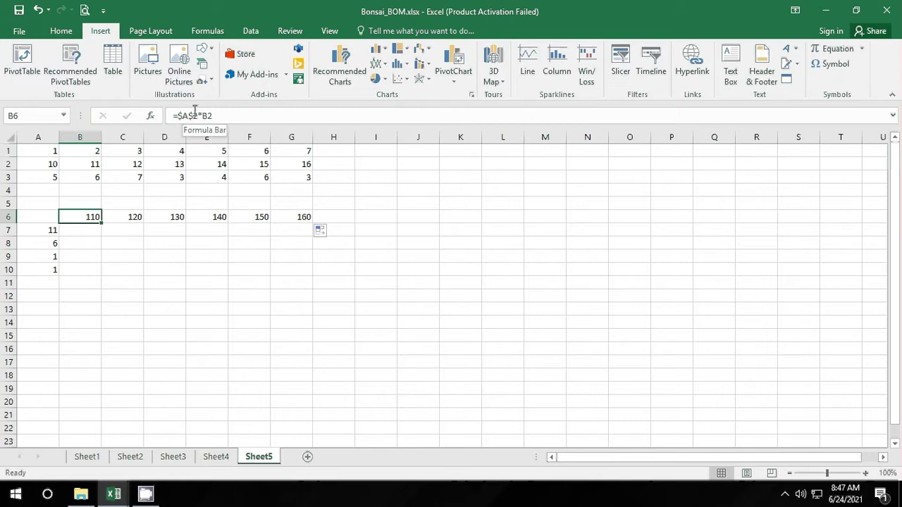
left_click(52, 165)
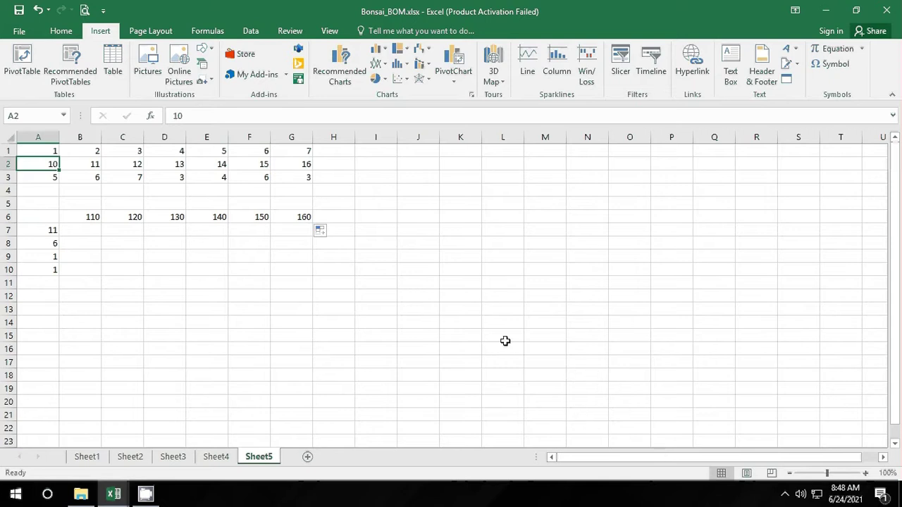
Step: Start a formula in J1 referencing H2:H3, then cancel it
left_click(395, 161)
left_click(389, 151)
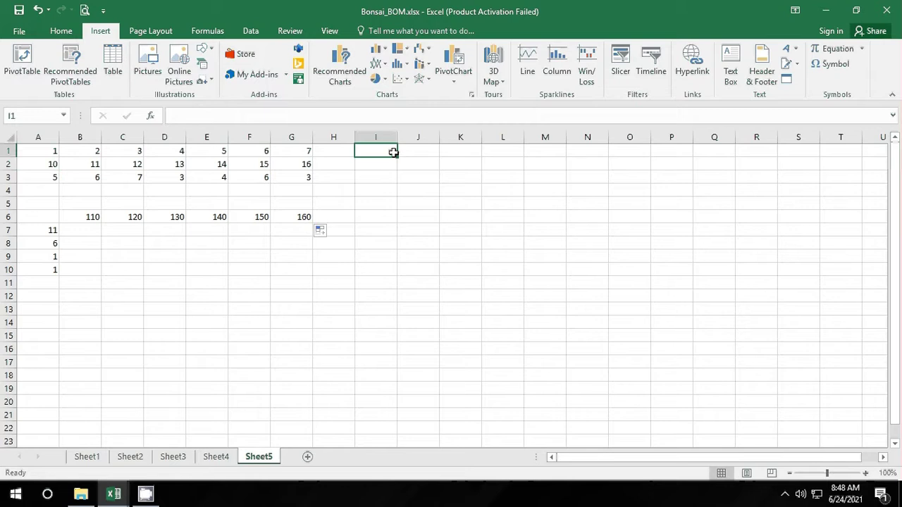
left_click(427, 151)
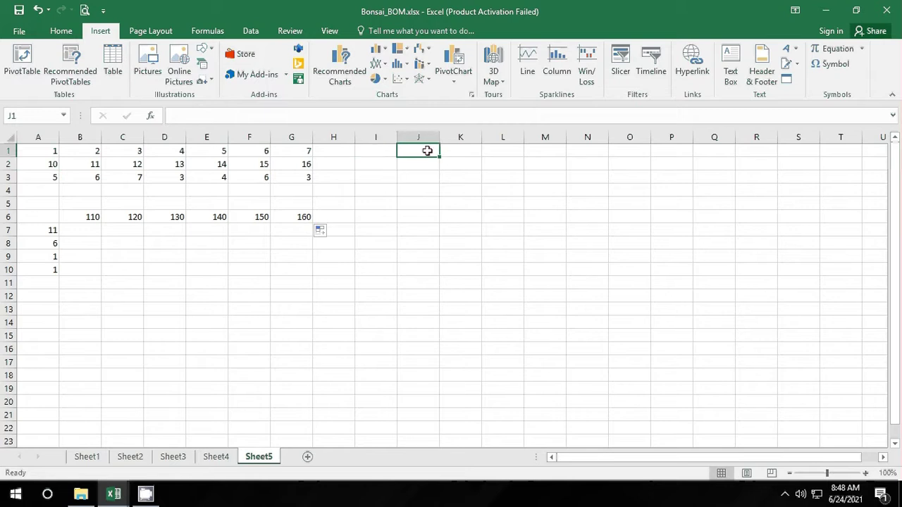
type("=")
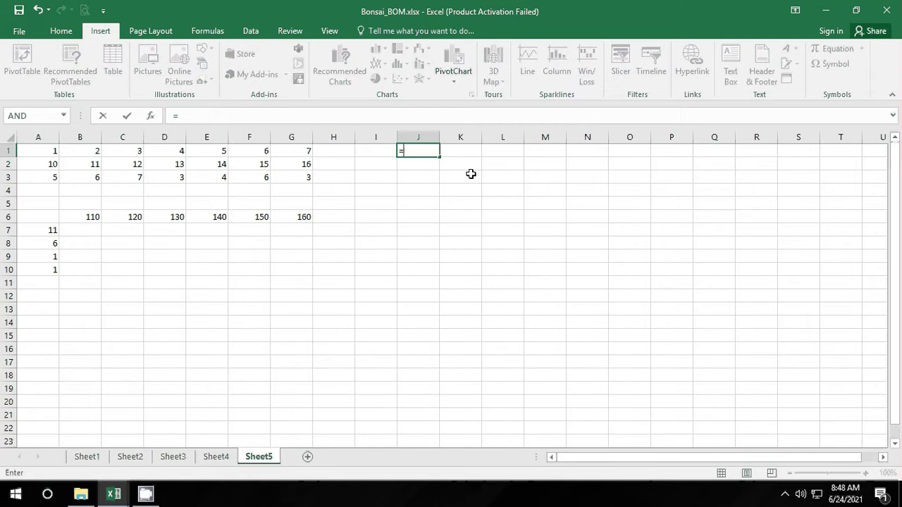
left_click_drag(331, 165, 333, 176)
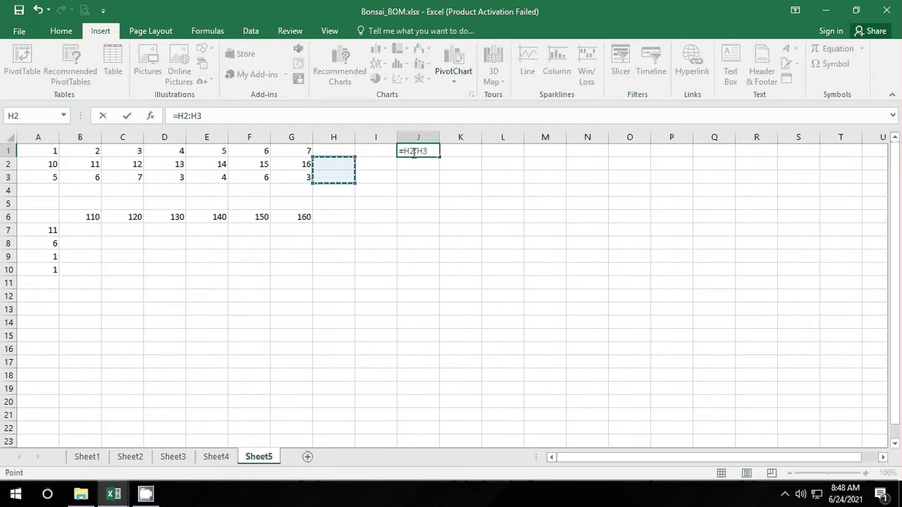
key("Escape")
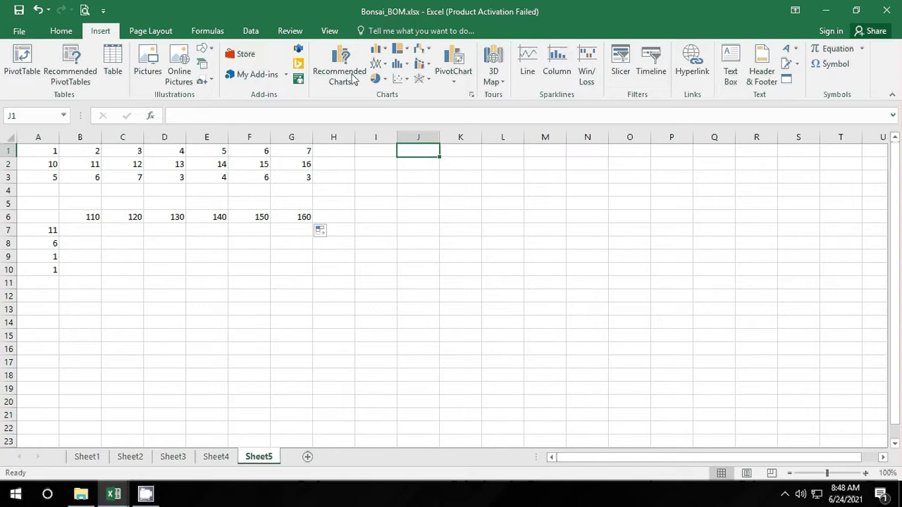
Step: Insert an IF function from Formulas > Logical into J1, then close it and undo
left_click(210, 32)
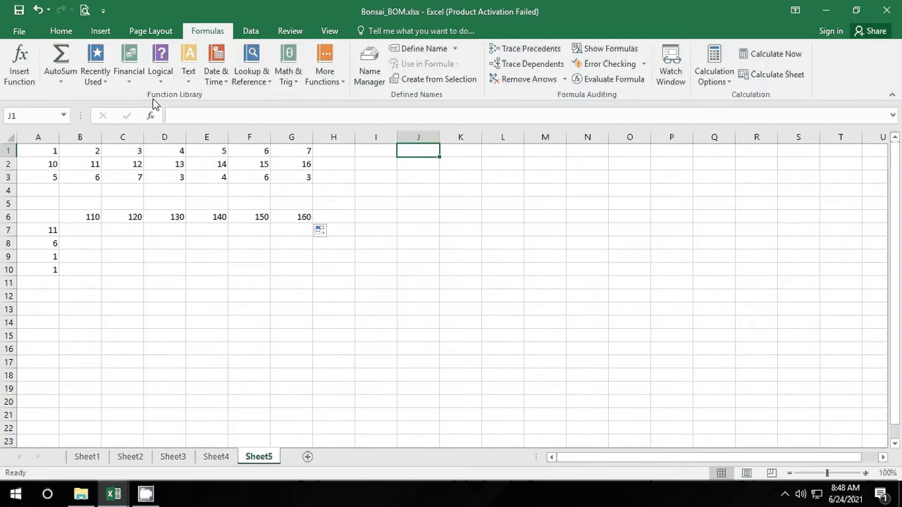
left_click(160, 70)
left_click(173, 127)
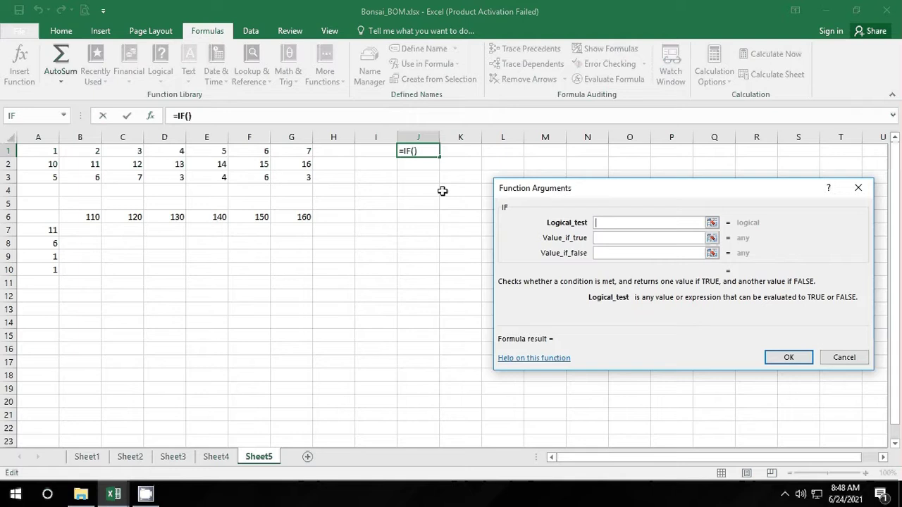
left_click(712, 223)
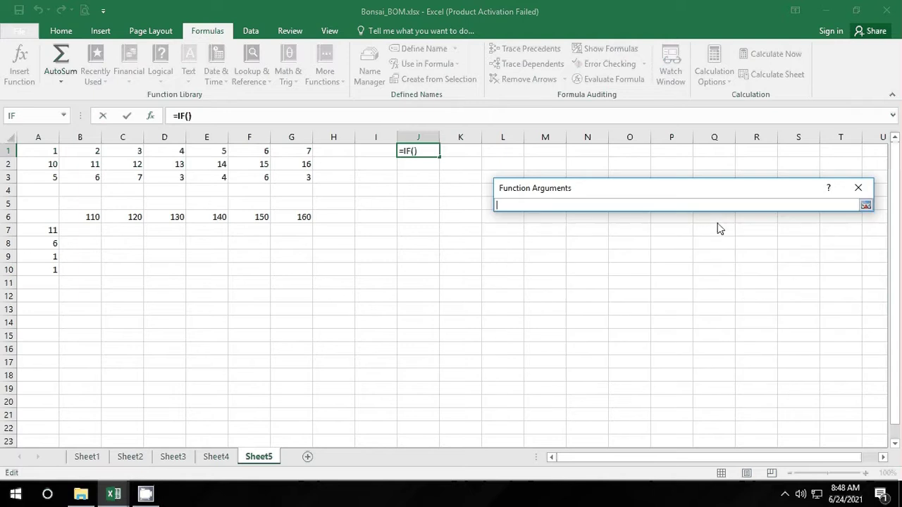
left_click(852, 189)
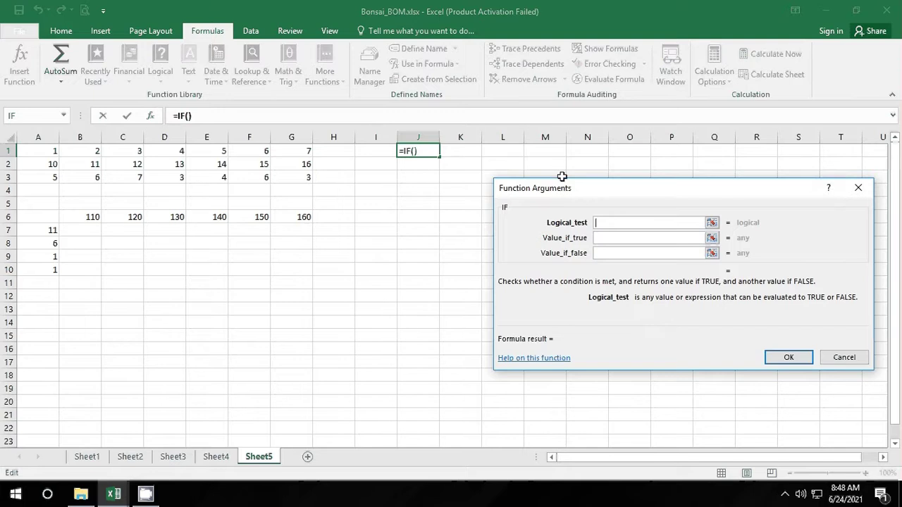
left_click(858, 188)
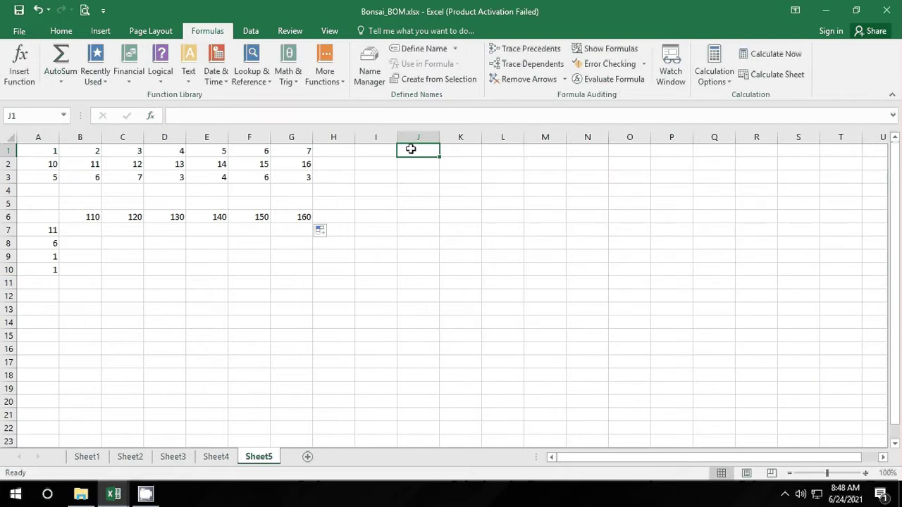
left_click(39, 15)
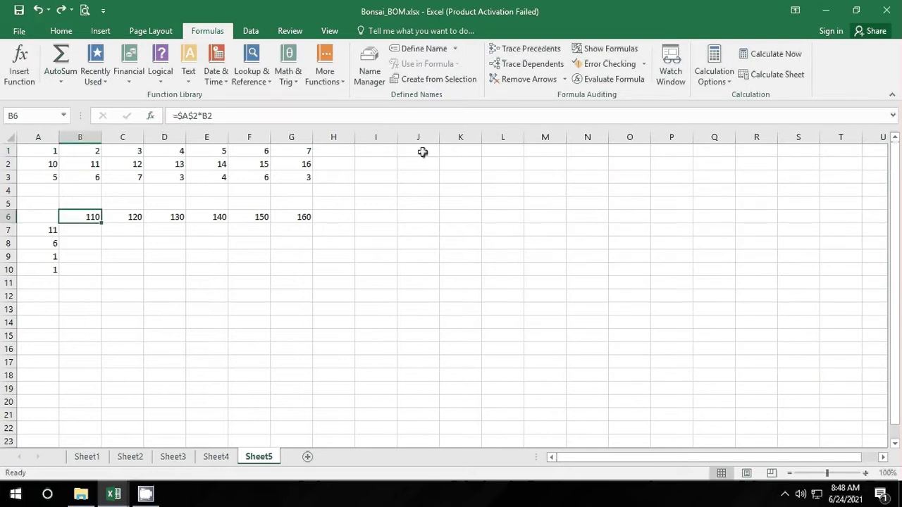
Step: Insert IF into J1 again with J1 as the test, then discard it
left_click(420, 151)
left_click(158, 75)
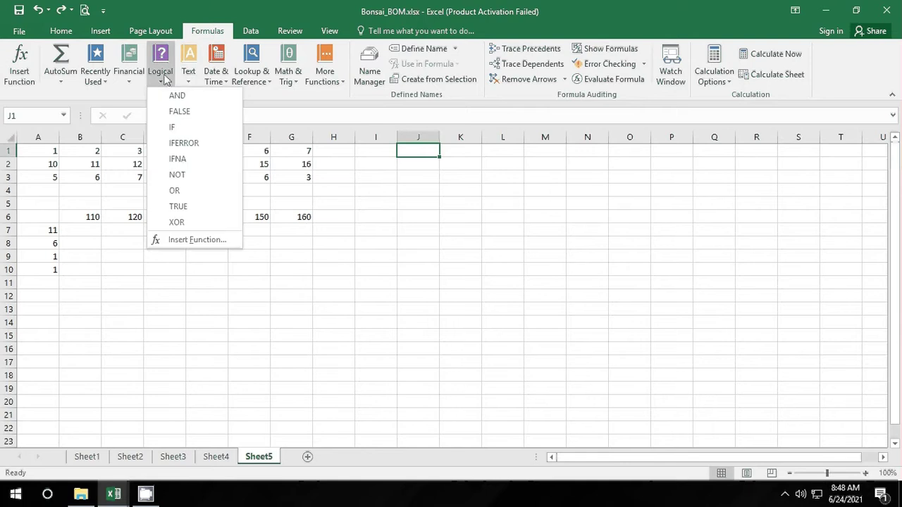
left_click(181, 123)
left_click(413, 155)
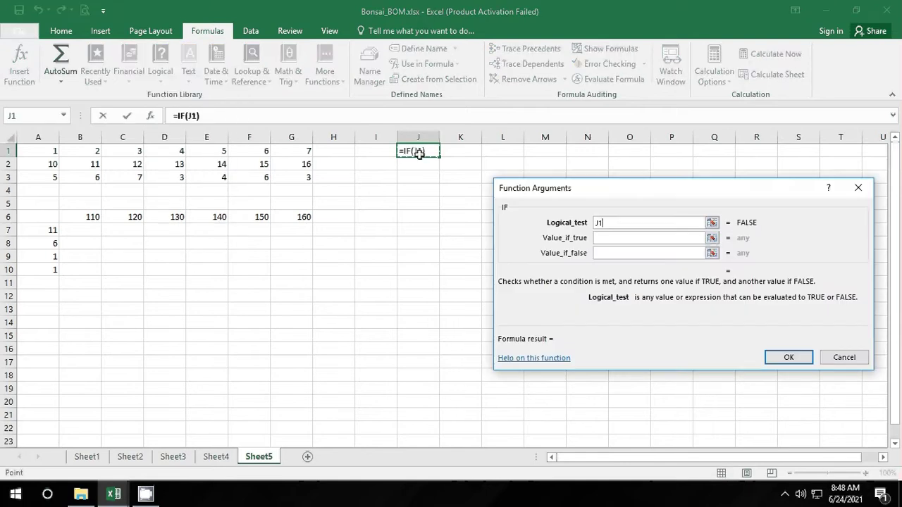
left_click(858, 359)
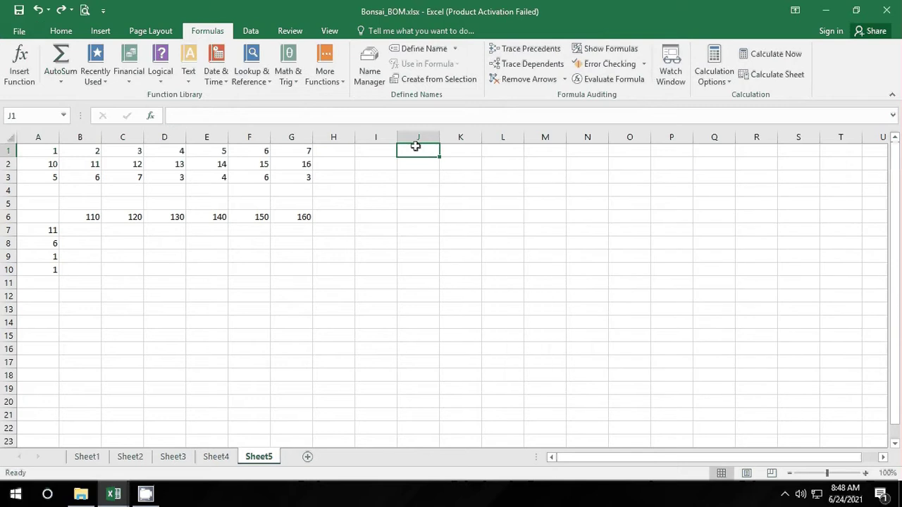
Step: Type =IF(A1<5,"JELEK",IF(A1<8,"SEDANG","BAIK")) into J1, correcting typos along the way
type("=")
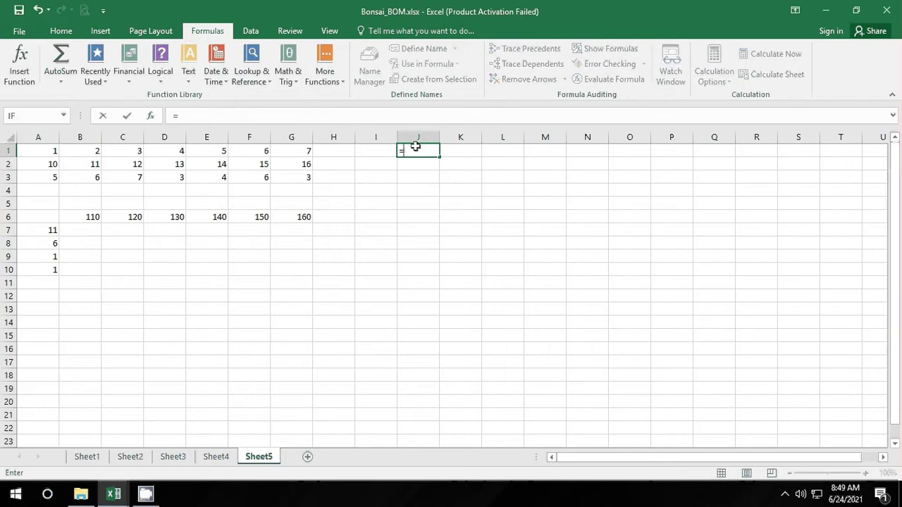
type("IF")
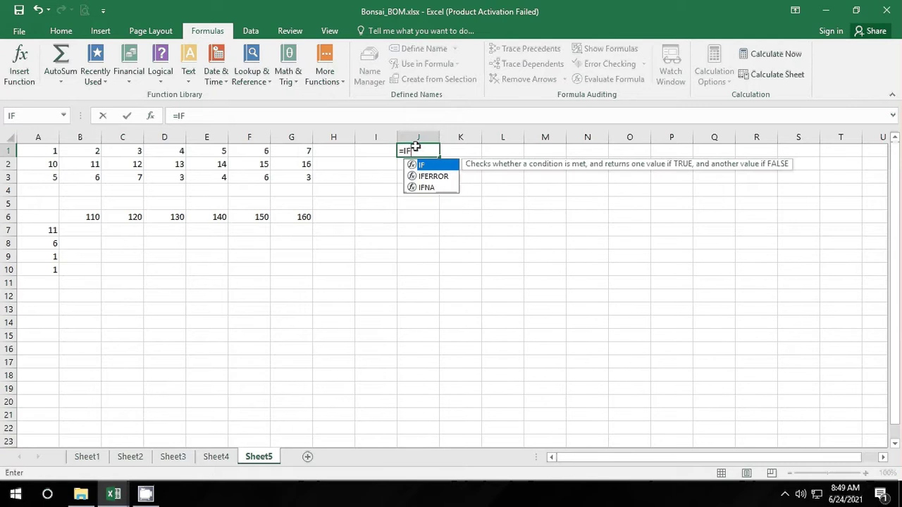
type("(")
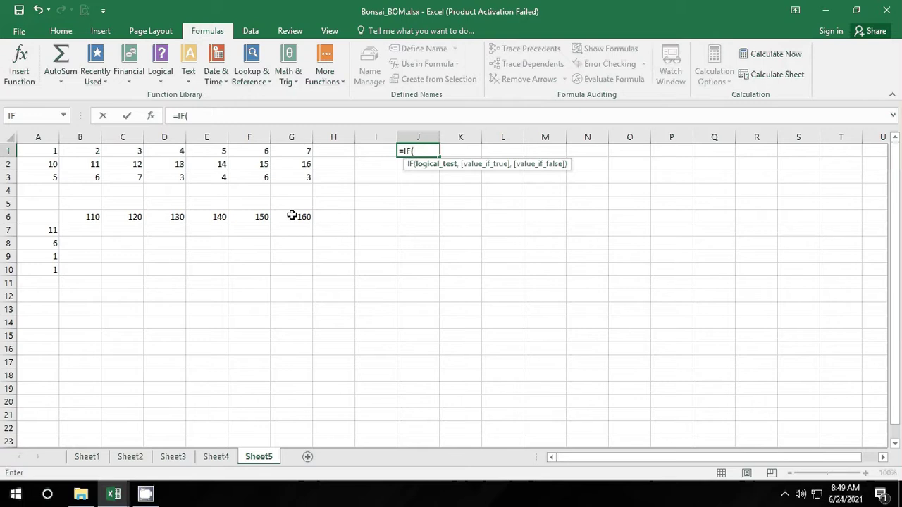
left_click(53, 150)
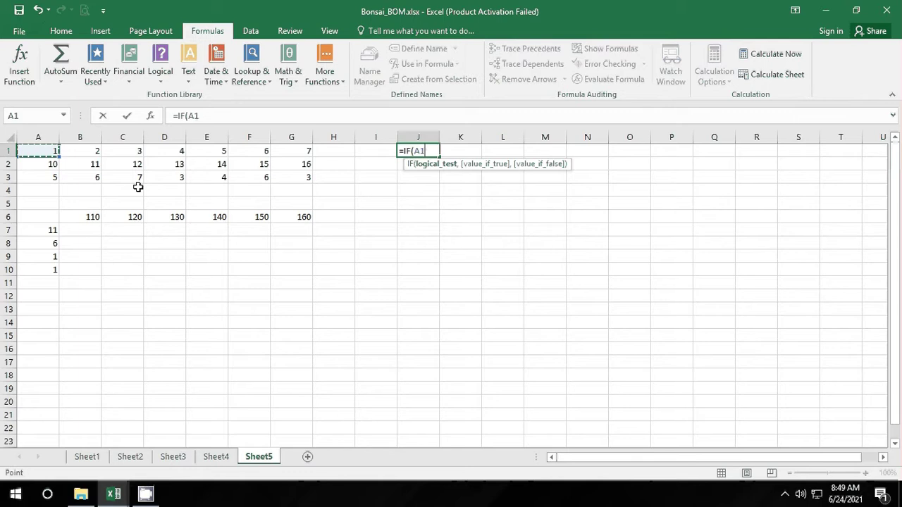
type("<5,")
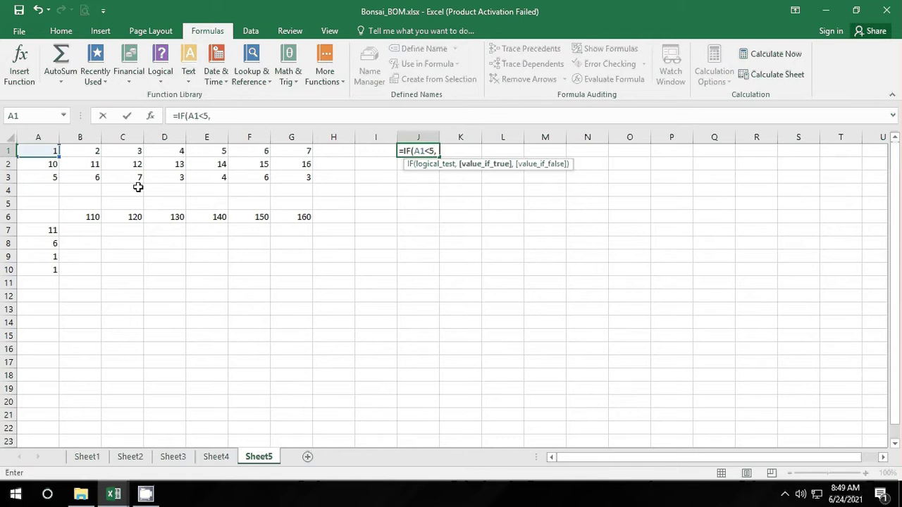
type("\"JELEK")
type("\",")
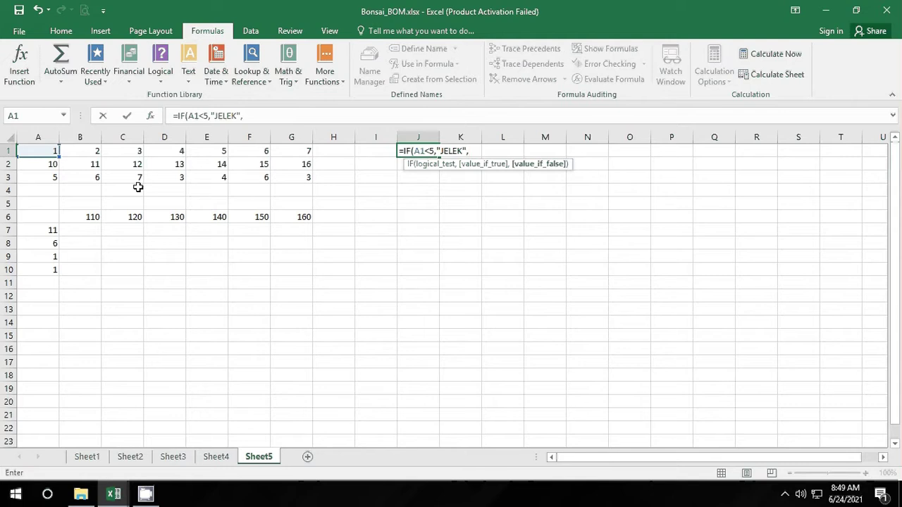
type("IF")
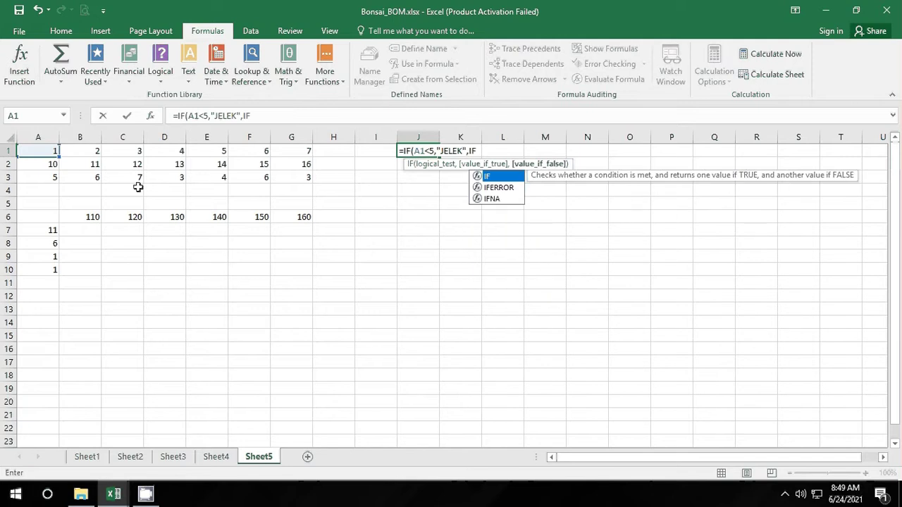
type("(")
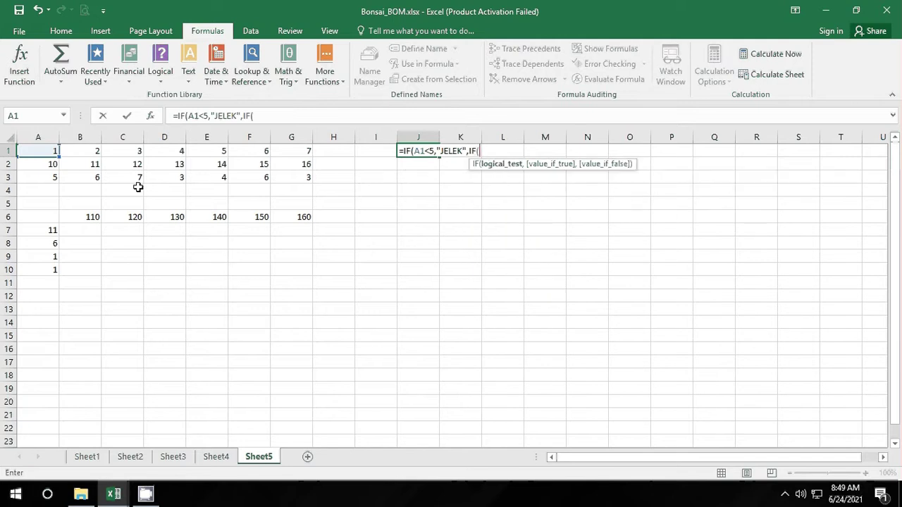
type("A1")
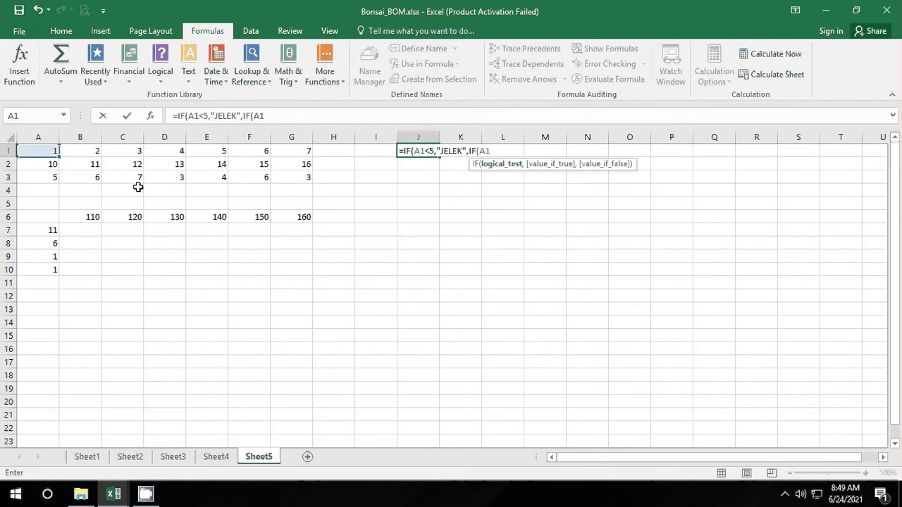
type("<8,")
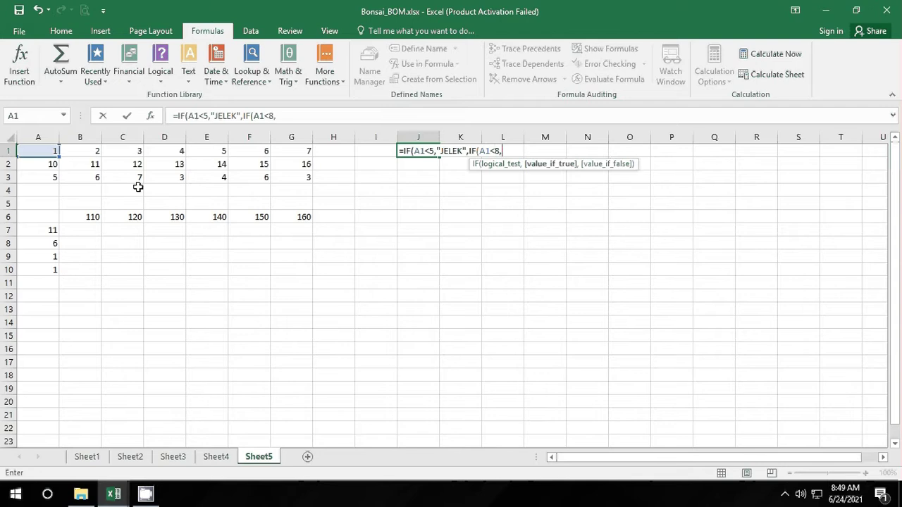
type("\"SEDAng")
key("BackSpace")
key("BackSpace")
key("BackSpace")
type("Ang")
key("BackSpace")
key("BackSpace")
key("BackSpace")
type("AN")
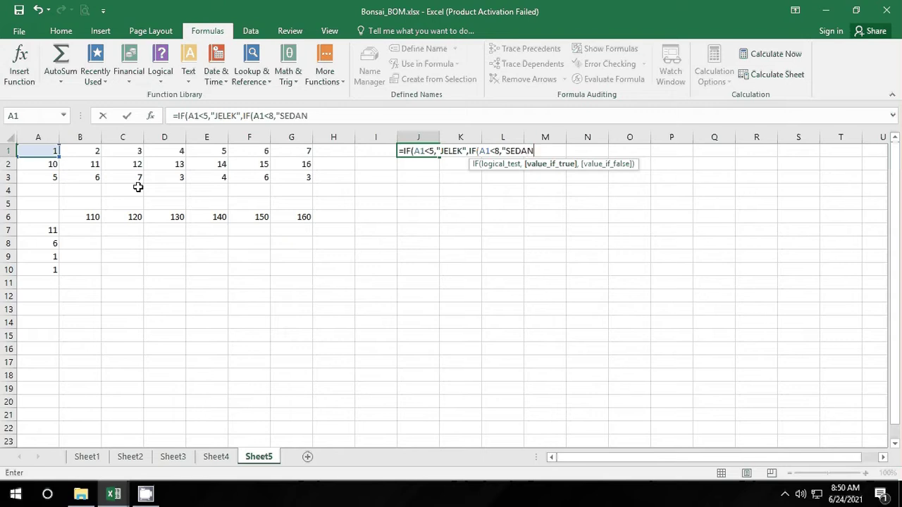
type("G\".")
key("BackSpace")
type(",")
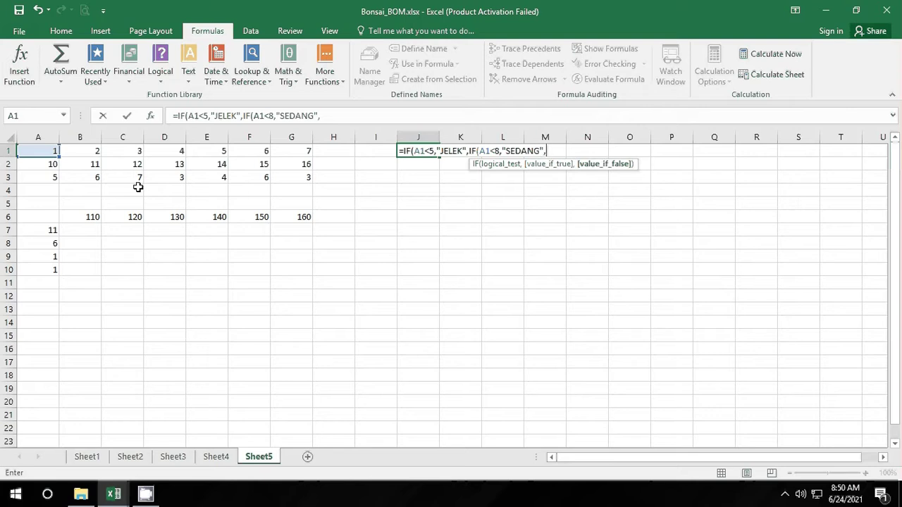
type("\"BAIK\"))")
Step: Commit J1's nested IF formula and lower its grading thresholds to 3 and 5
key("Return")
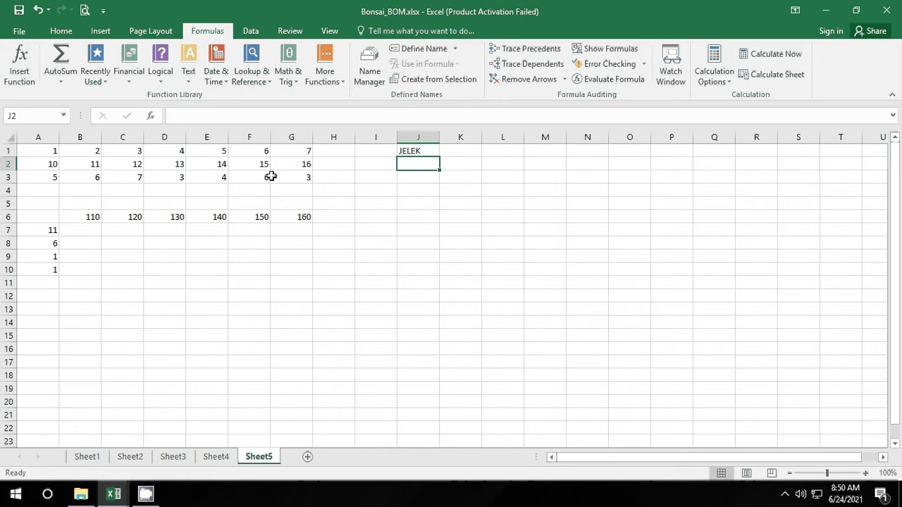
left_click(405, 150)
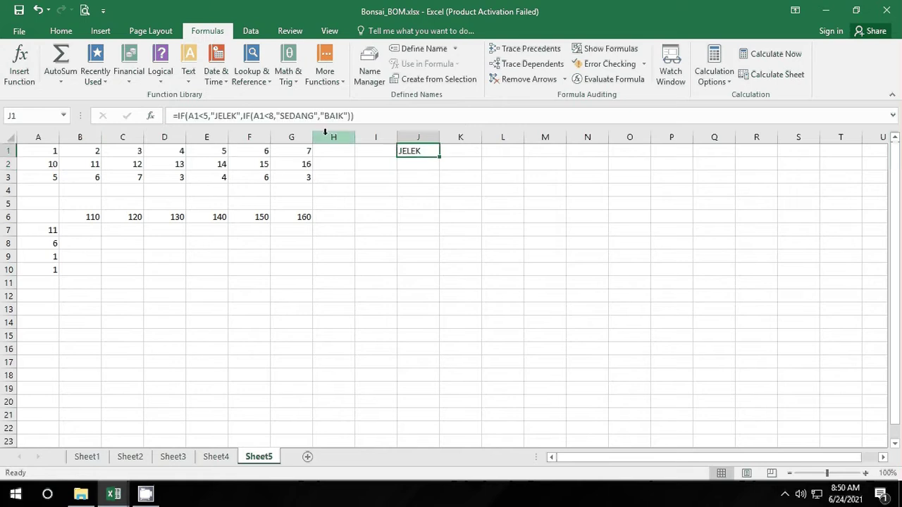
left_click(275, 116)
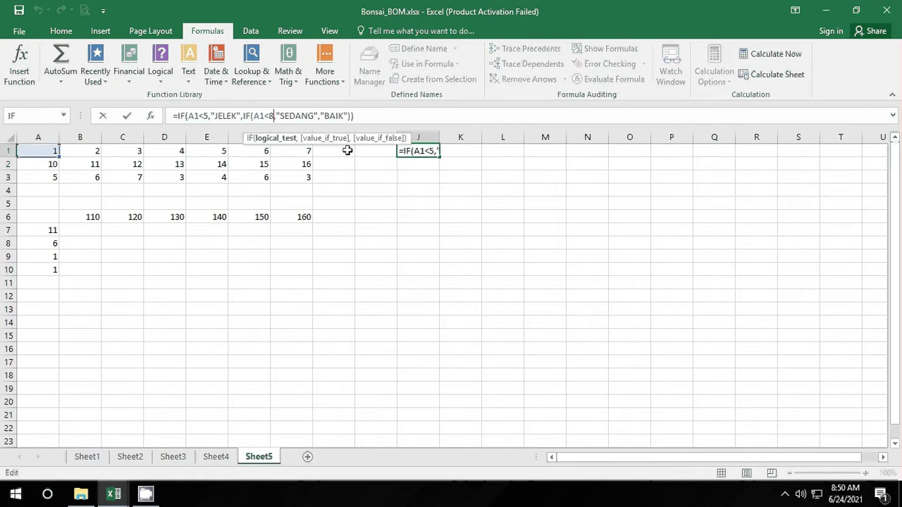
left_click(214, 117)
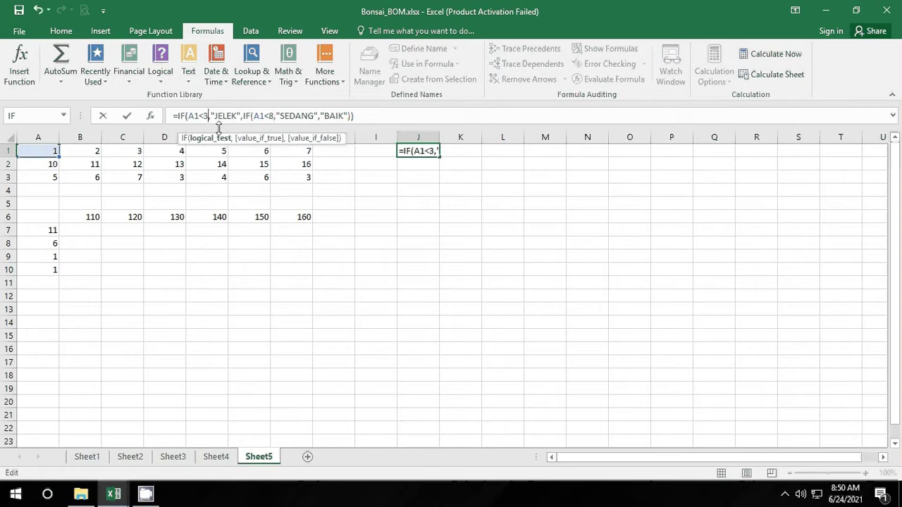
left_click(409, 176)
left_click(412, 154)
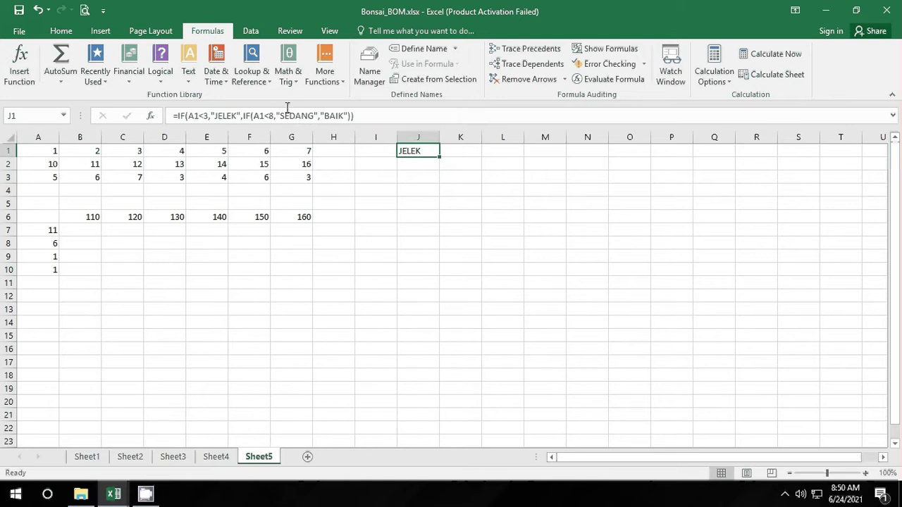
left_click(274, 115)
key("BackSpace")
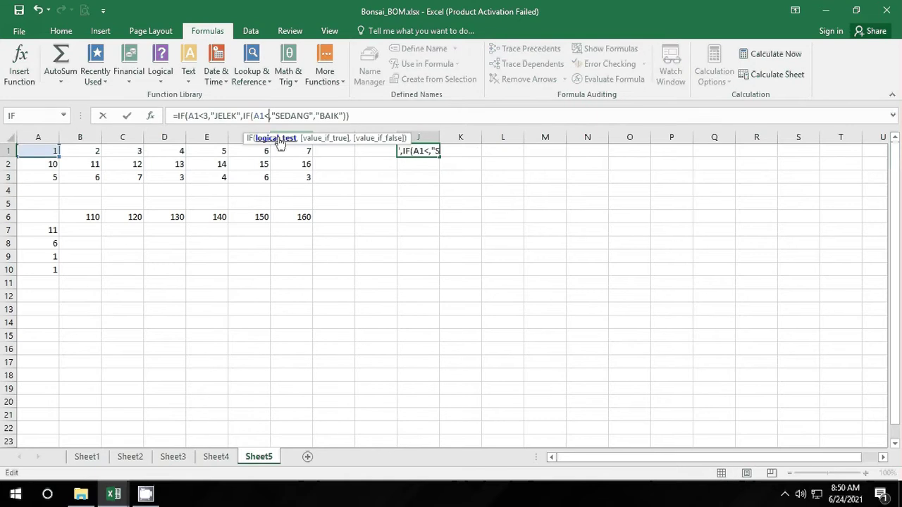
type("5")
left_click(394, 190)
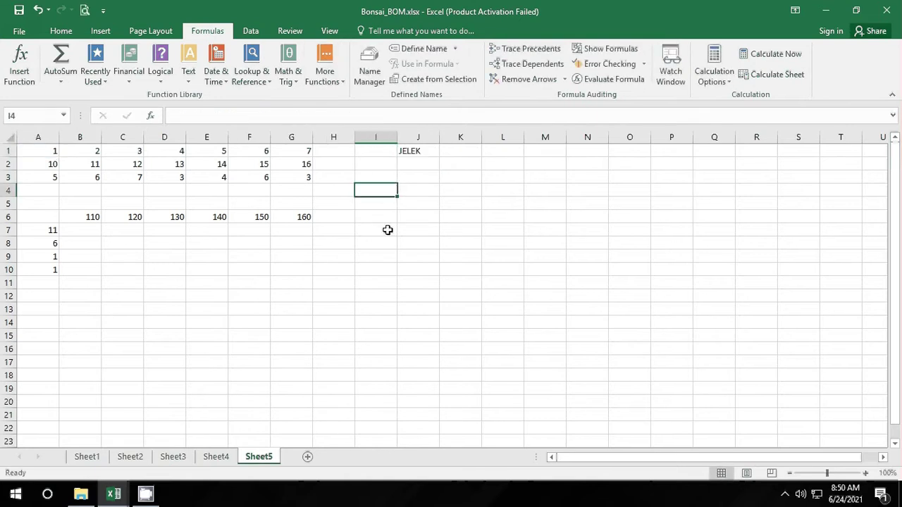
Step: Fill J1's grading formula across to P1, then return to Sheet1
left_click(409, 154)
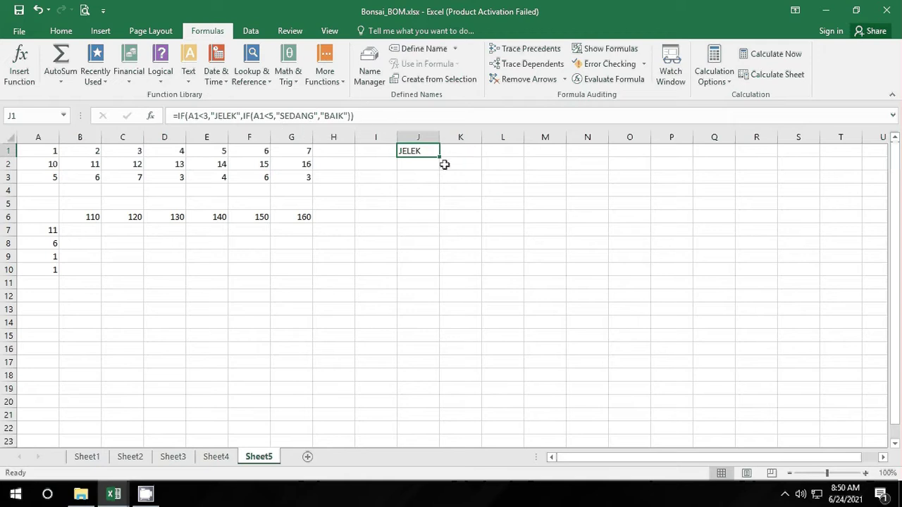
left_click_drag(440, 156, 693, 157)
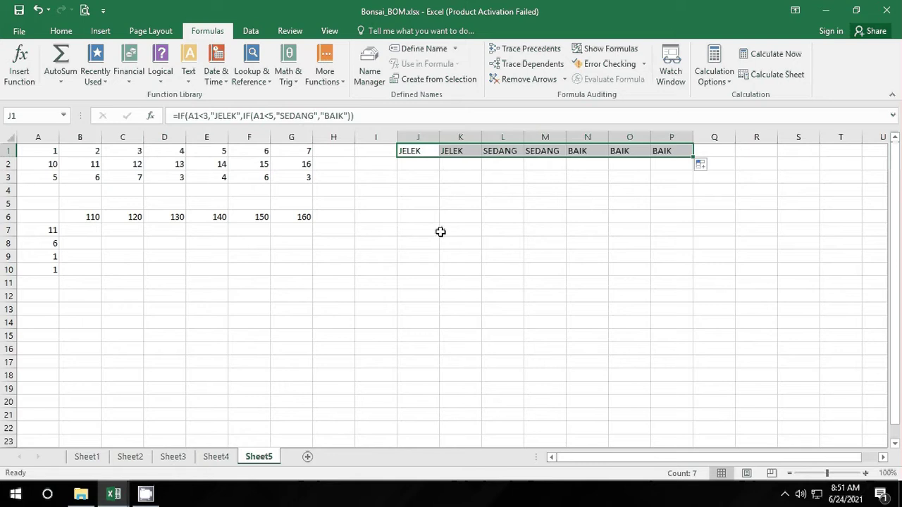
left_click(91, 457)
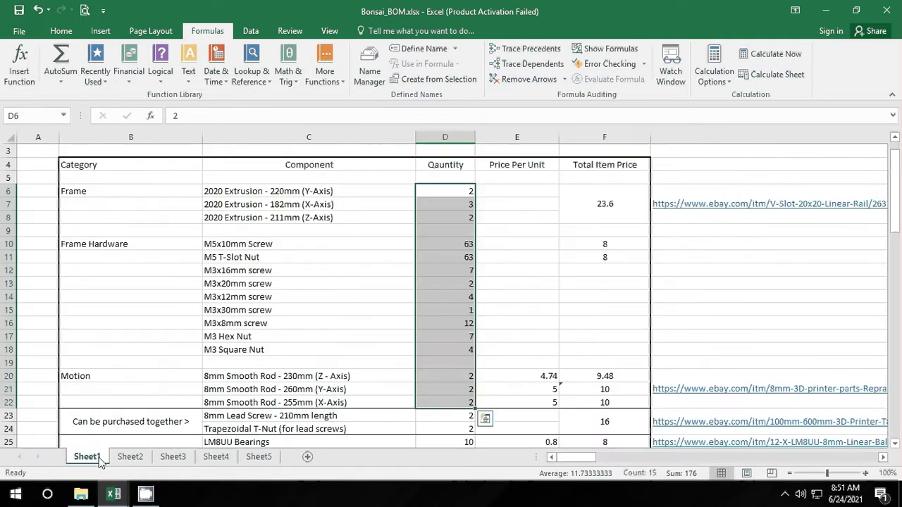
Step: Select the Quantity and Price Per Unit cells D6:E22 and start a Greater Than highlight rule
left_click(191, 302)
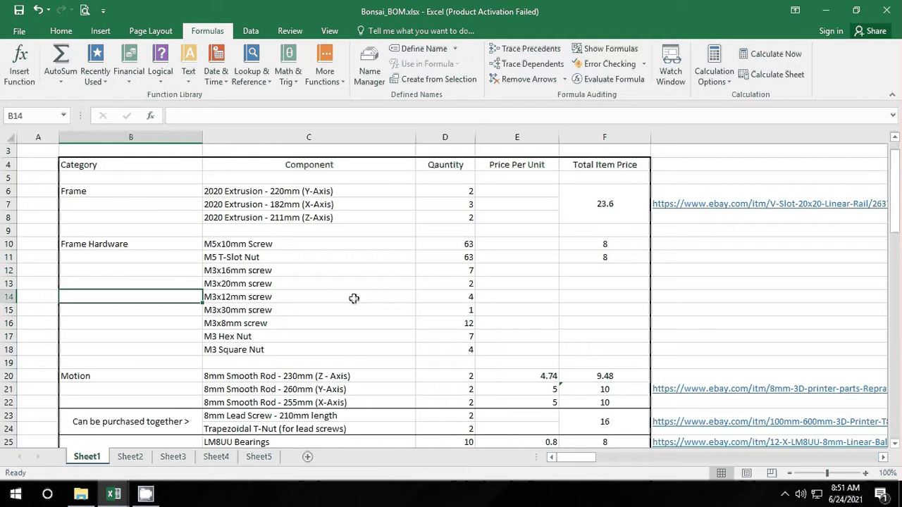
scroll(352, 298, "up", 1)
scroll(416, 213, "down", 1)
left_click_drag(456, 193, 493, 398)
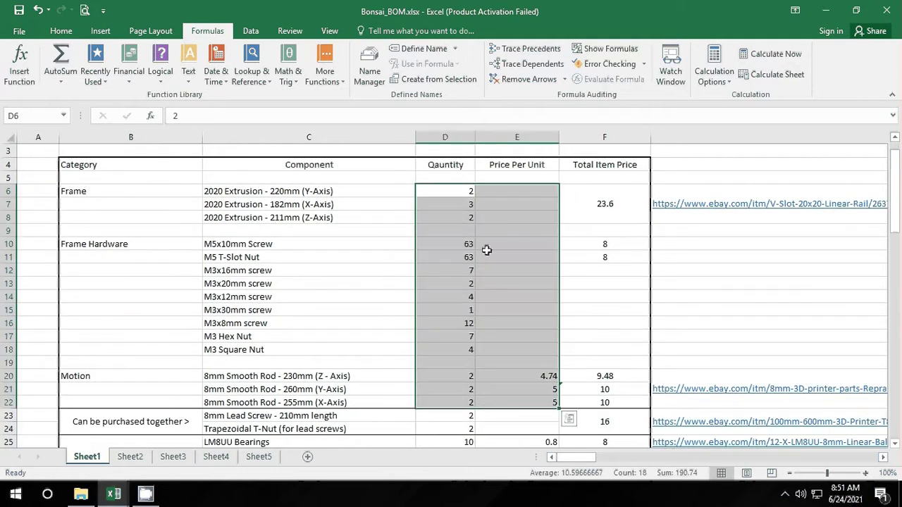
left_click(61, 32)
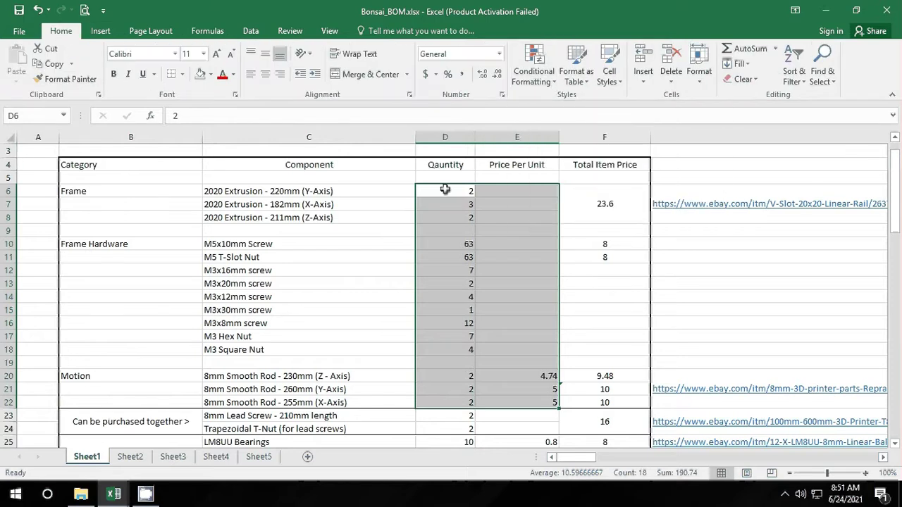
left_click(548, 83)
mouse_move(608, 107)
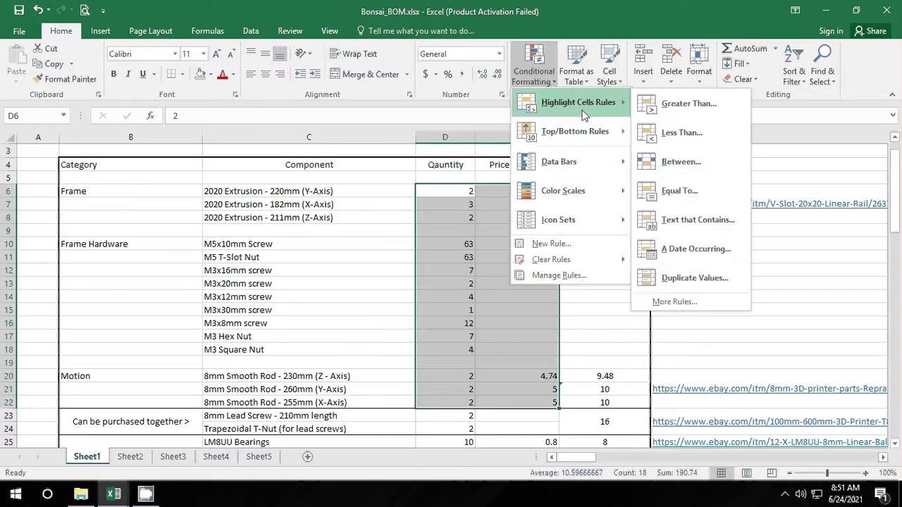
left_click(681, 104)
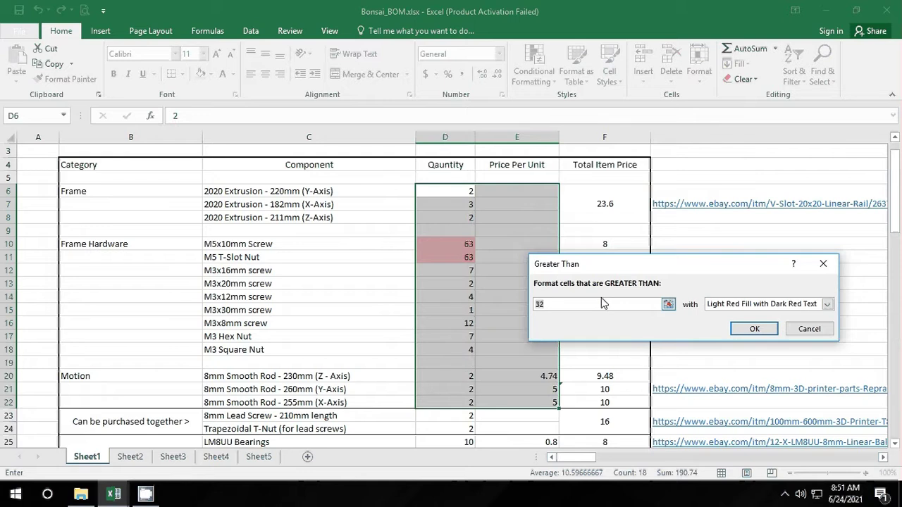
Step: Set the threshold to 5 with Light Red Fill and Dark Red Text and apply it
key("BackSpace")
type("5")
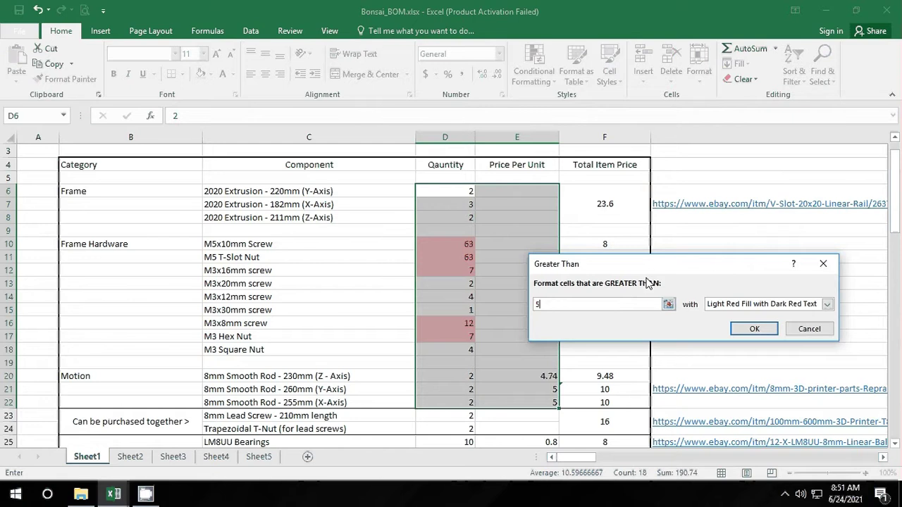
left_click_drag(649, 265, 715, 226)
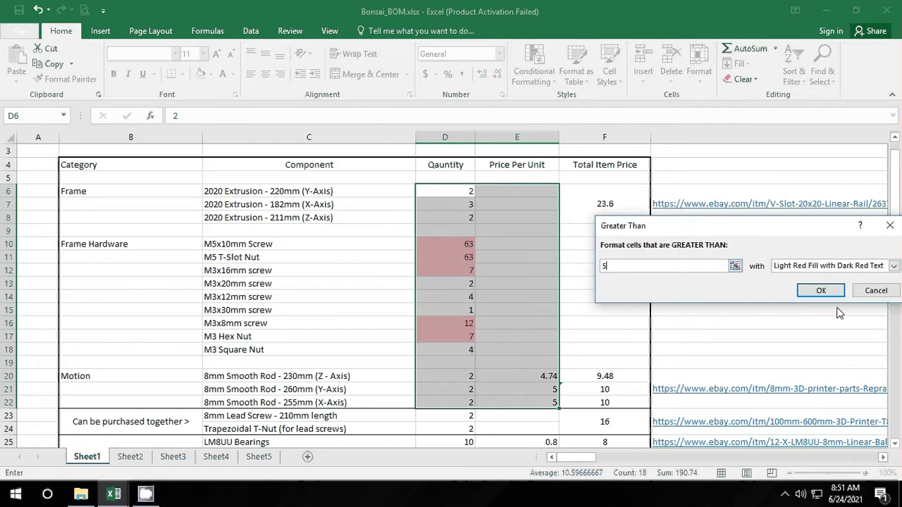
left_click(878, 325)
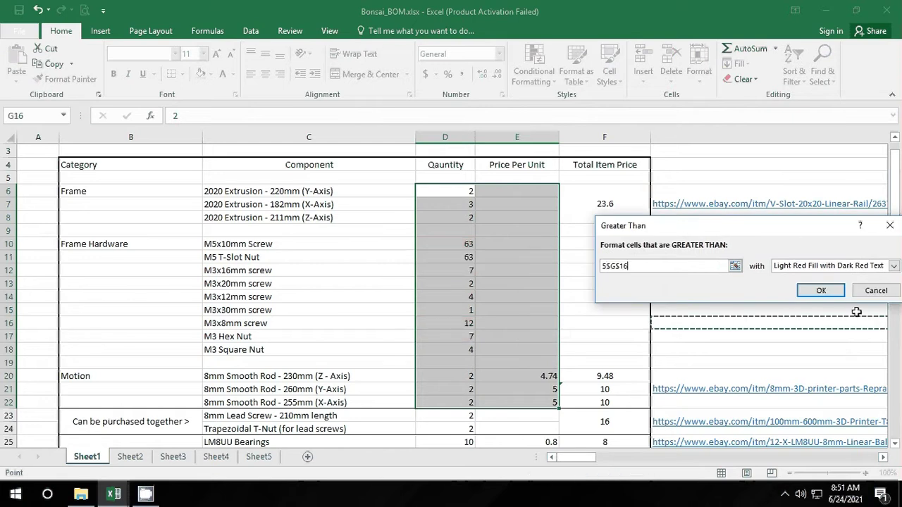
left_click(638, 268)
key("BackSpace")
key("BackSpace")
key("BackSpace")
key("BackSpace")
key("BackSpace")
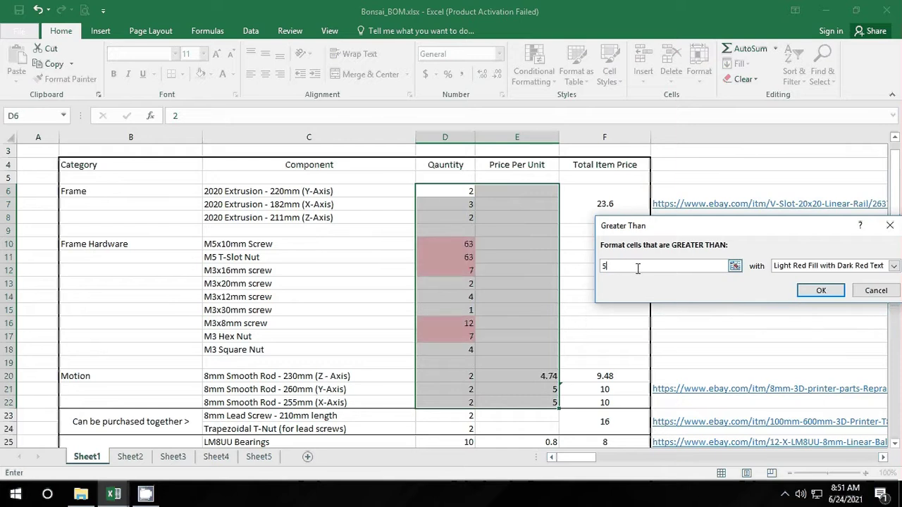
key("Return")
left_click(667, 284)
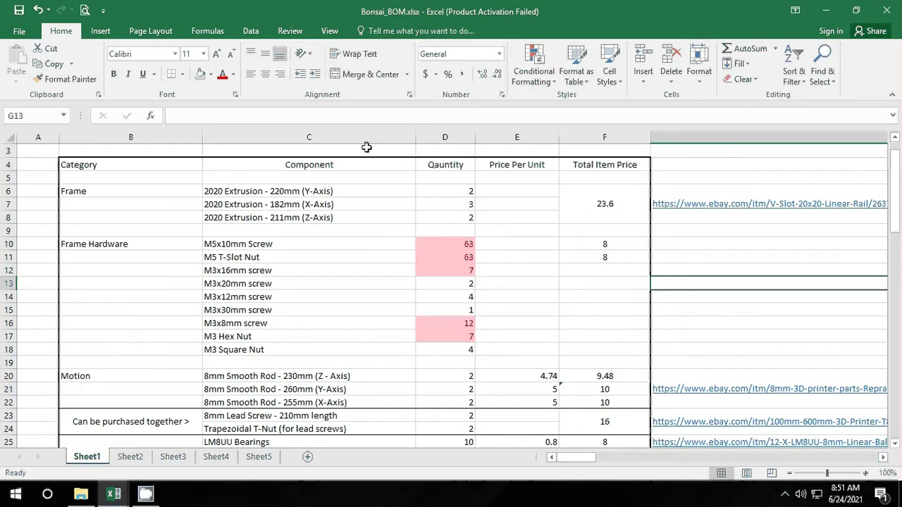
Step: Clear all highlight rules from the sheet and select Quantity cells D6:D18
left_click(553, 88)
mouse_move(602, 262)
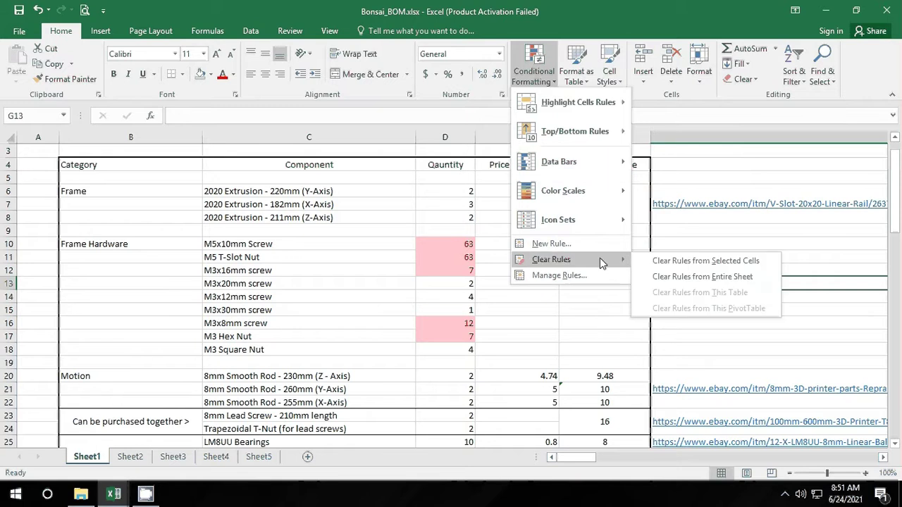
left_click(708, 283)
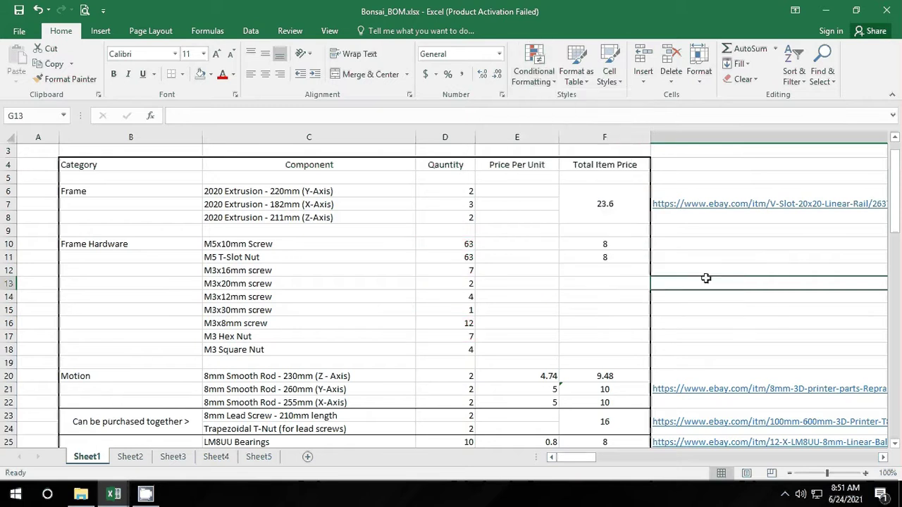
left_click(546, 283)
left_click_drag(448, 193, 466, 350)
Step: Apply a Between rule highlighting quantities from 4 to 10 in light red
left_click(542, 85)
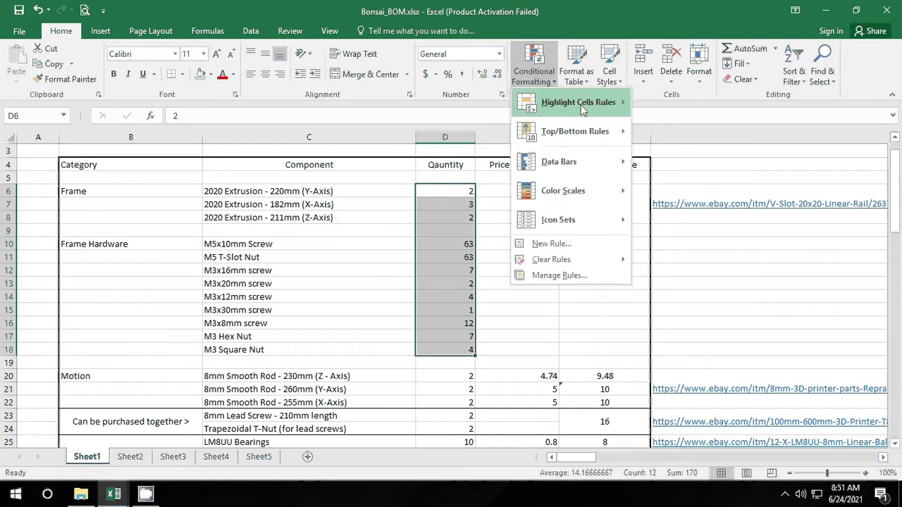
mouse_move(585, 103)
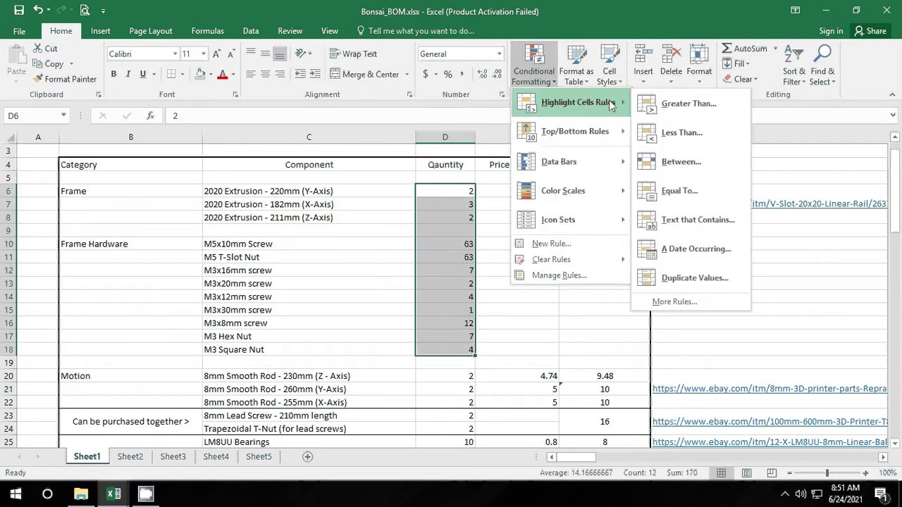
left_click(679, 162)
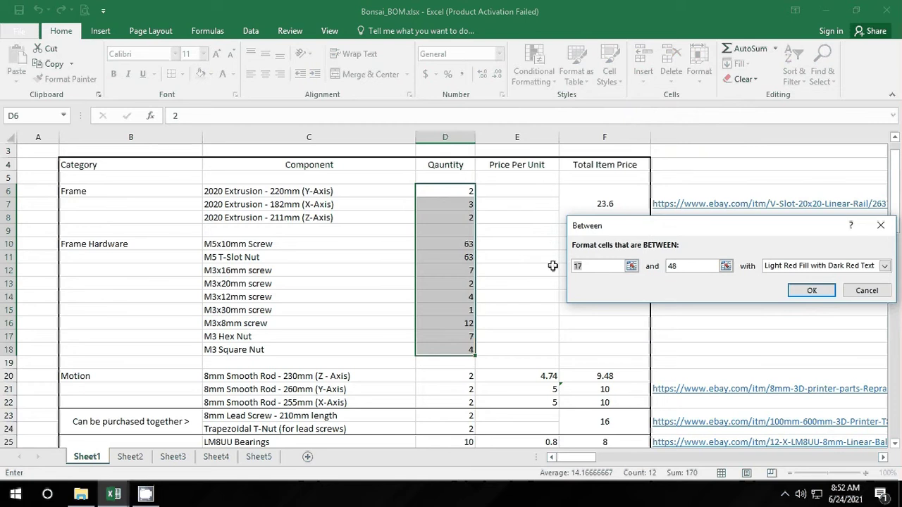
type("4")
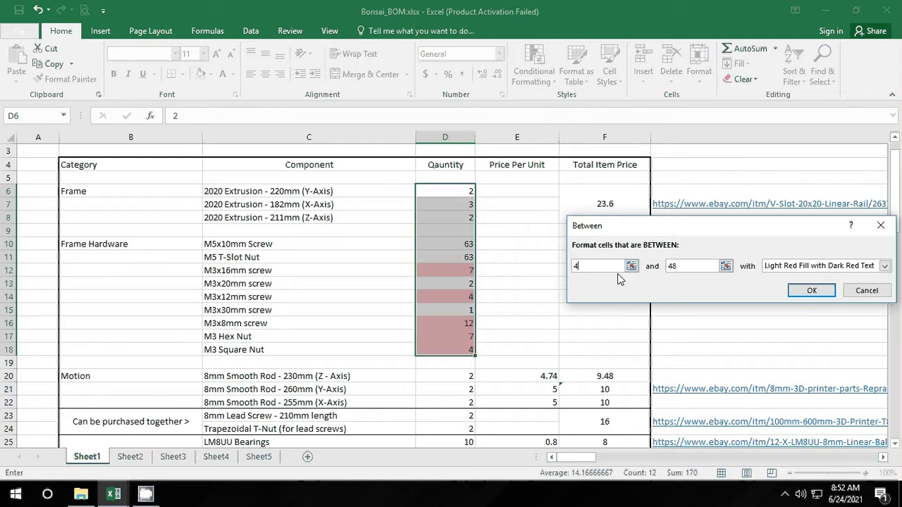
left_click(683, 268)
key("BackSpace")
key("BackSpace")
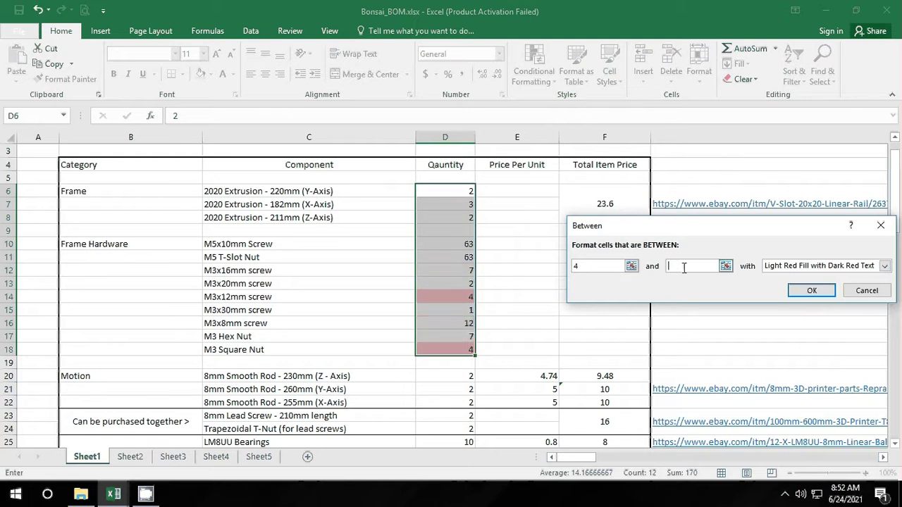
type("10")
key("Return")
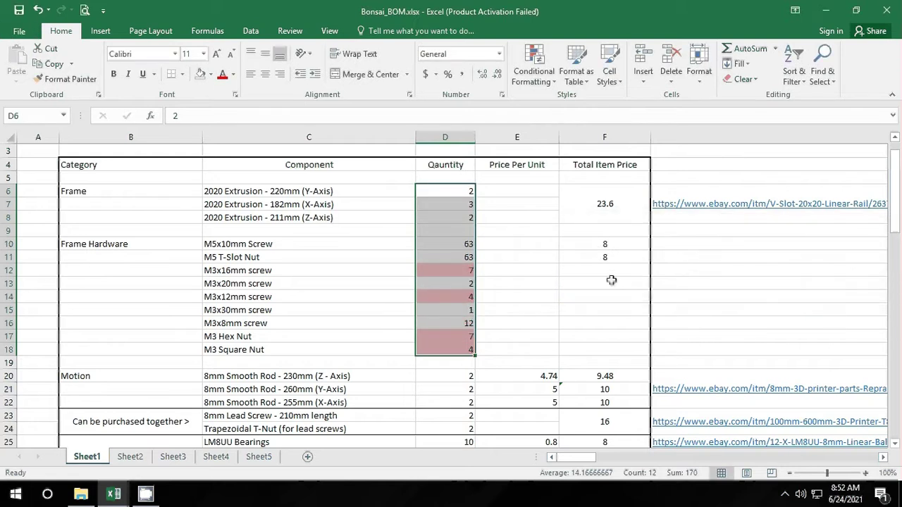
left_click(485, 336)
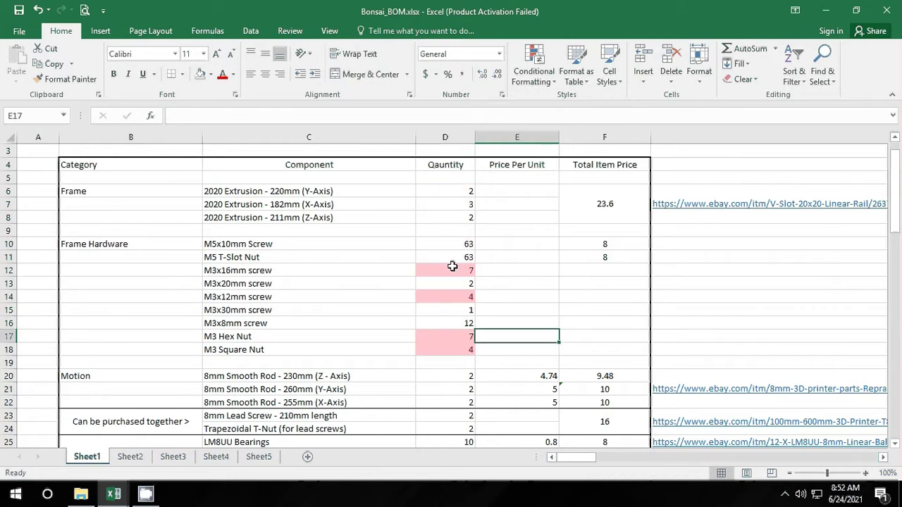
Step: Clear all conditional formatting from the sheet and select Quantity cells D6:D16
left_click(551, 88)
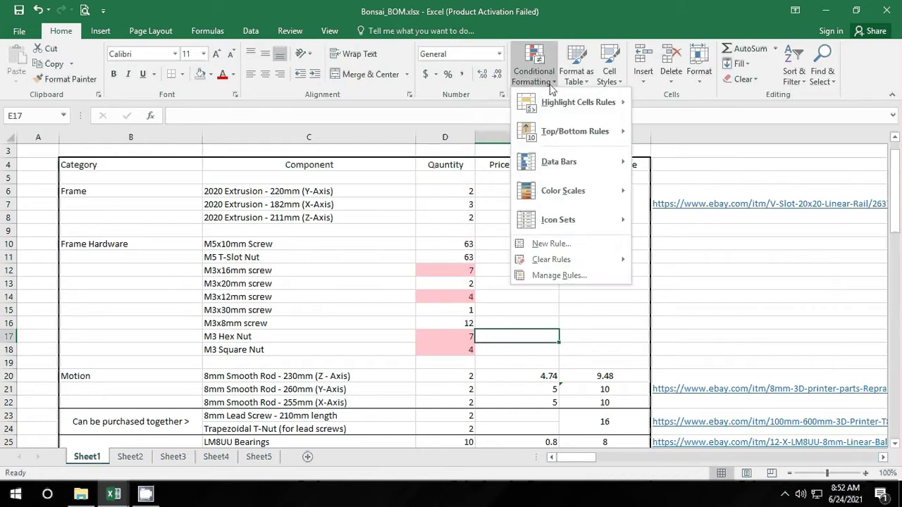
mouse_move(609, 259)
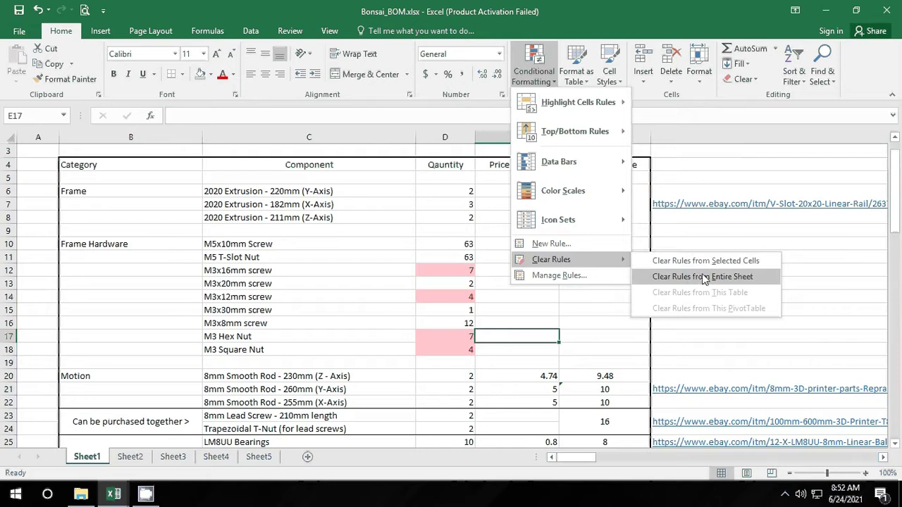
left_click(704, 280)
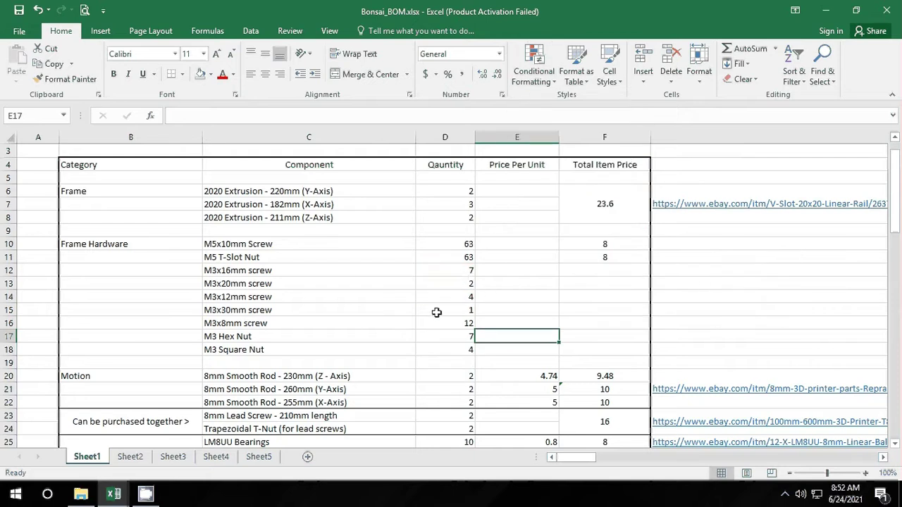
left_click_drag(455, 194, 461, 322)
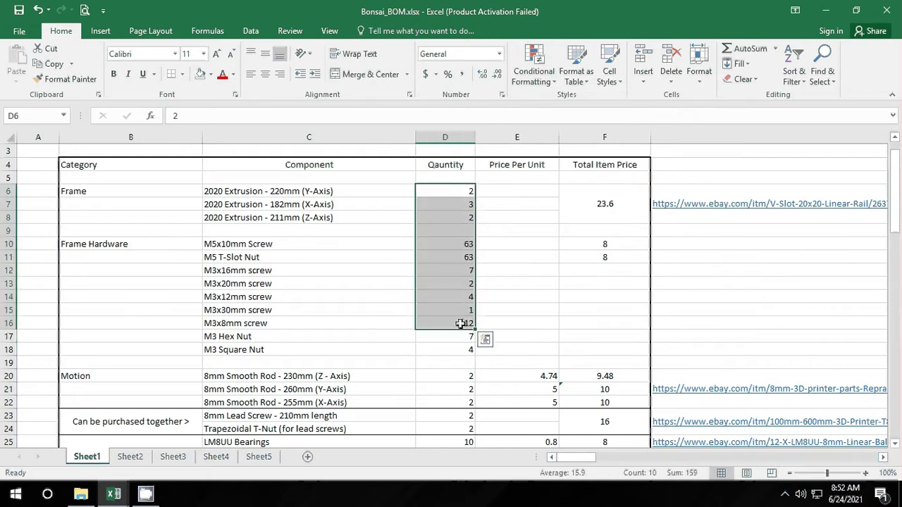
Step: Highlight the top 4 quantities in D6:D16 using a Top 10 Items rule set to 4
left_click(539, 80)
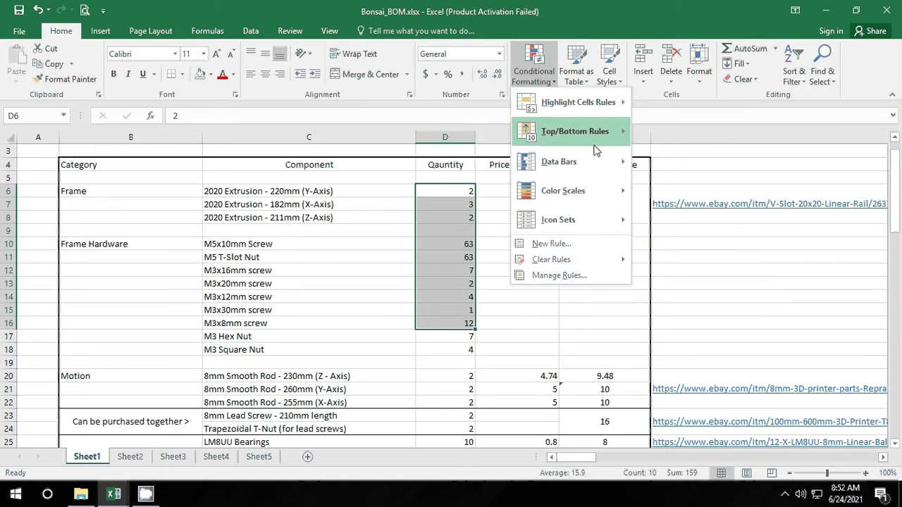
mouse_move(612, 140)
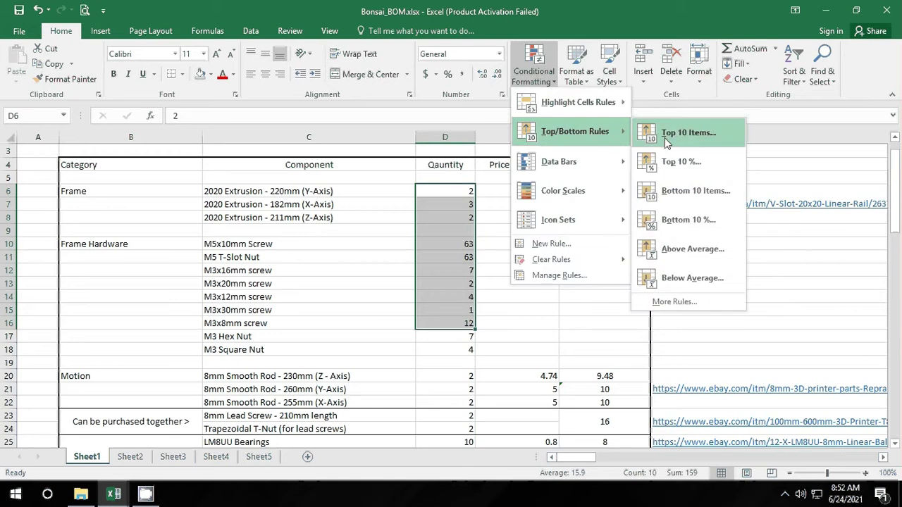
left_click(688, 141)
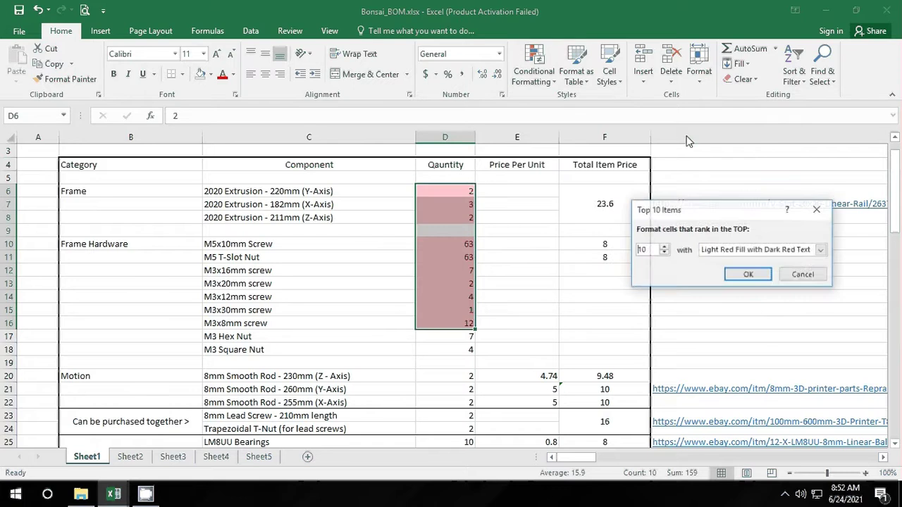
left_click(664, 253)
left_click(664, 253)
left_click(664, 253)
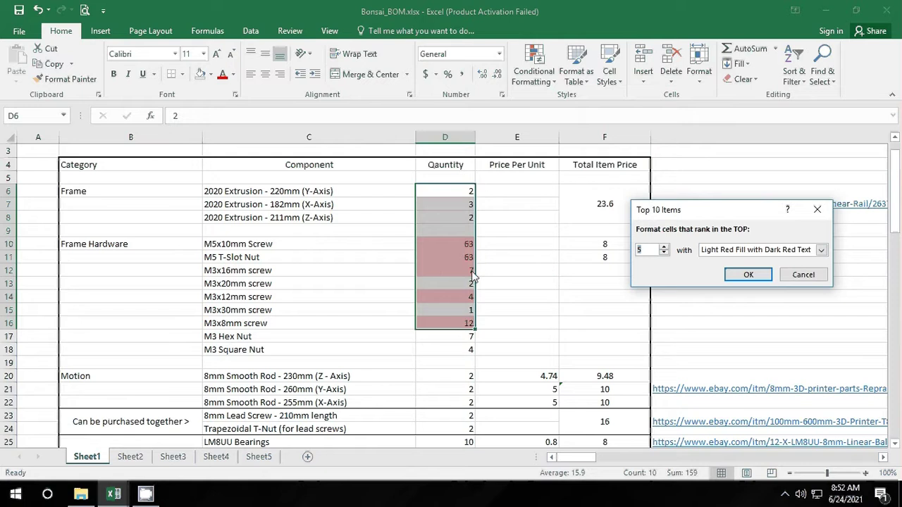
left_click(665, 253)
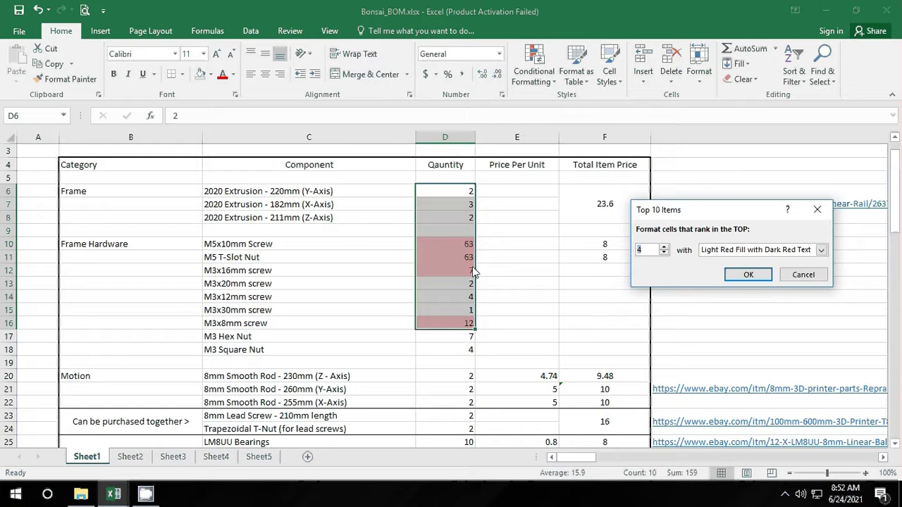
left_click(748, 275)
left_click(604, 244)
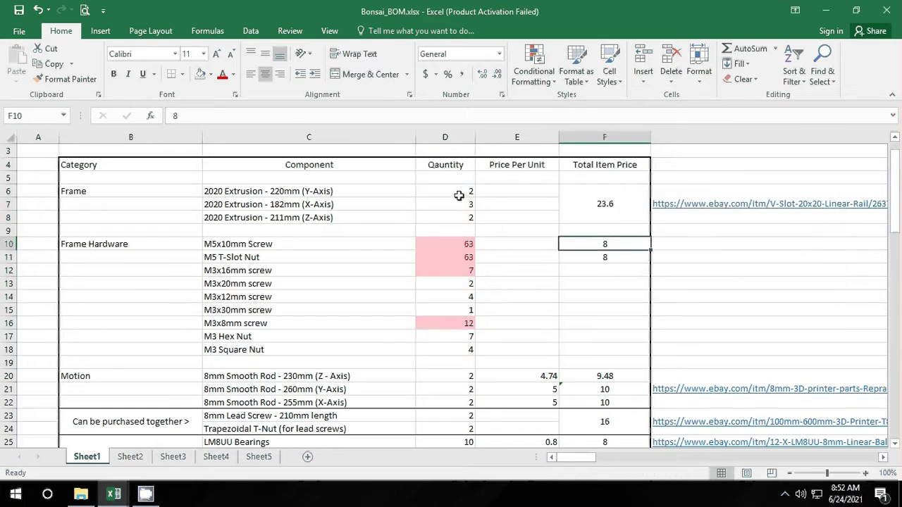
left_click_drag(458, 195, 470, 325)
left_click(534, 71)
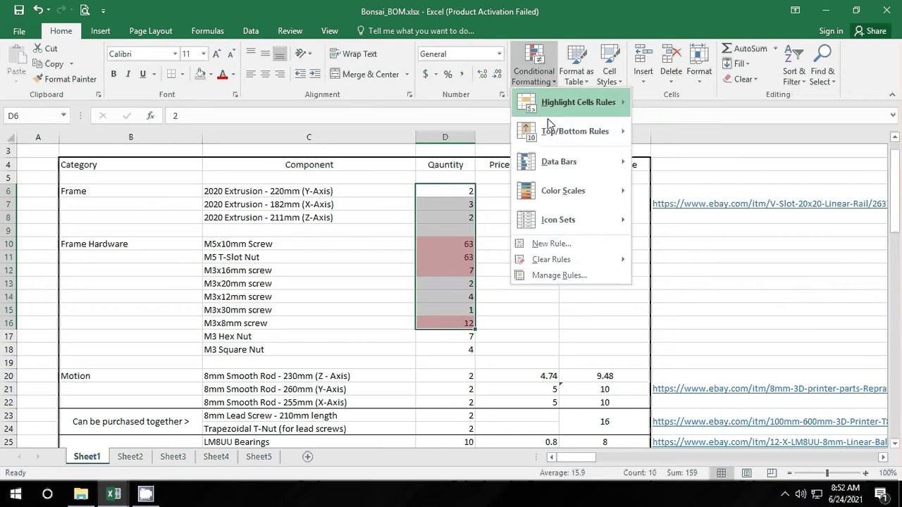
Step: Clear the top-4 highlight rule from the entire sheet
mouse_move(576, 260)
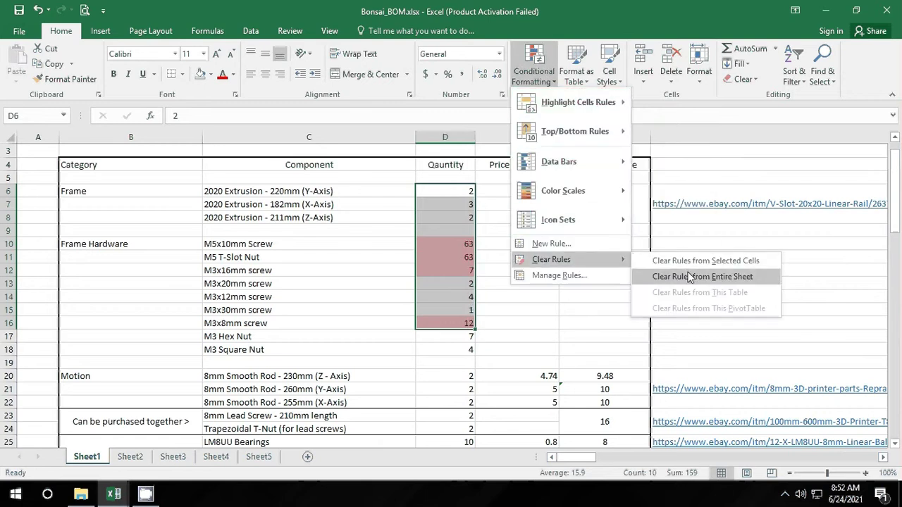
left_click(676, 276)
left_click(533, 69)
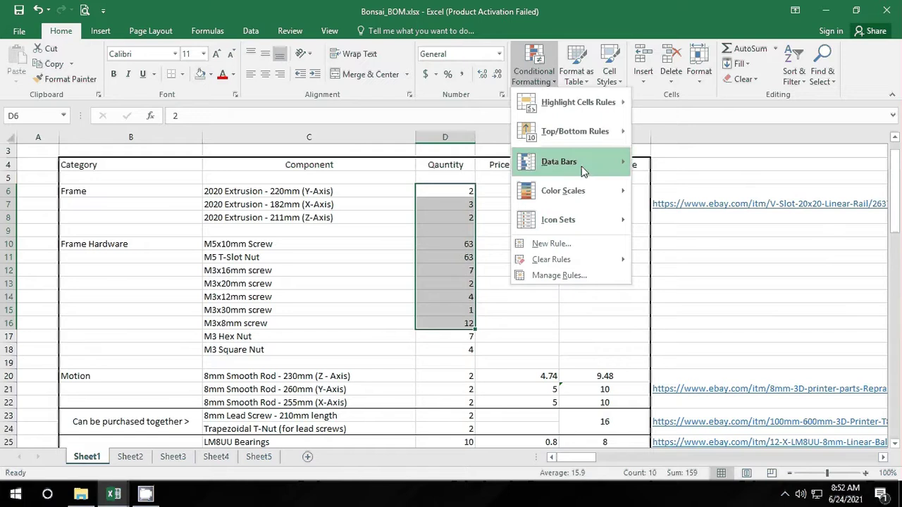
mouse_move(610, 136)
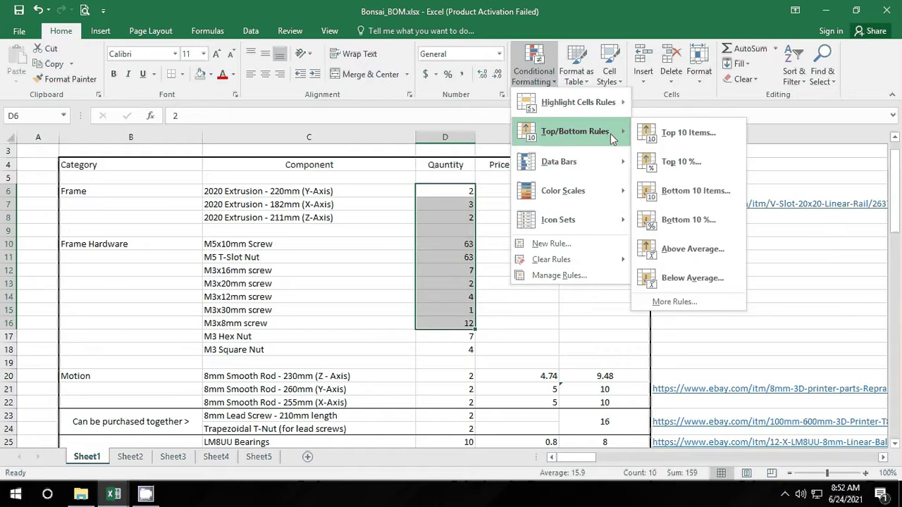
mouse_move(612, 163)
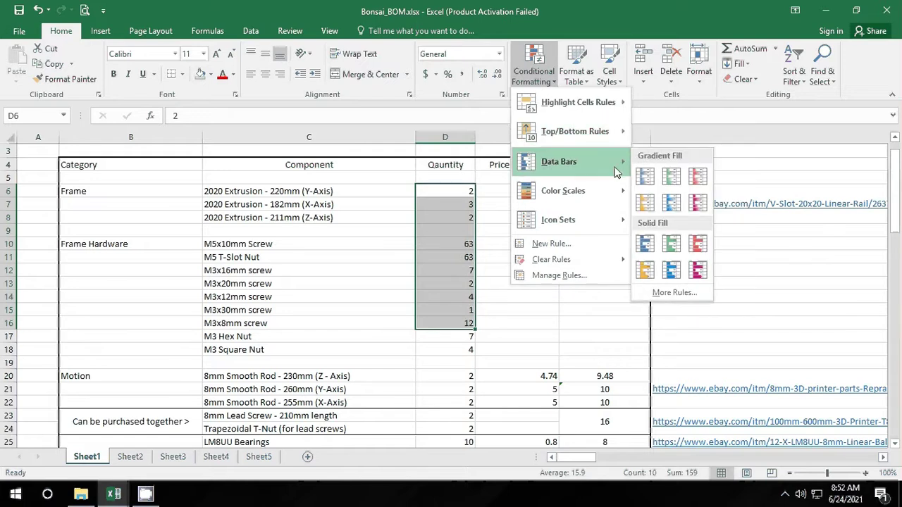
Step: Apply Blue Gradient Fill data bars to cells D6:E22
left_click(441, 187)
left_click_drag(442, 188, 508, 399)
left_click(555, 81)
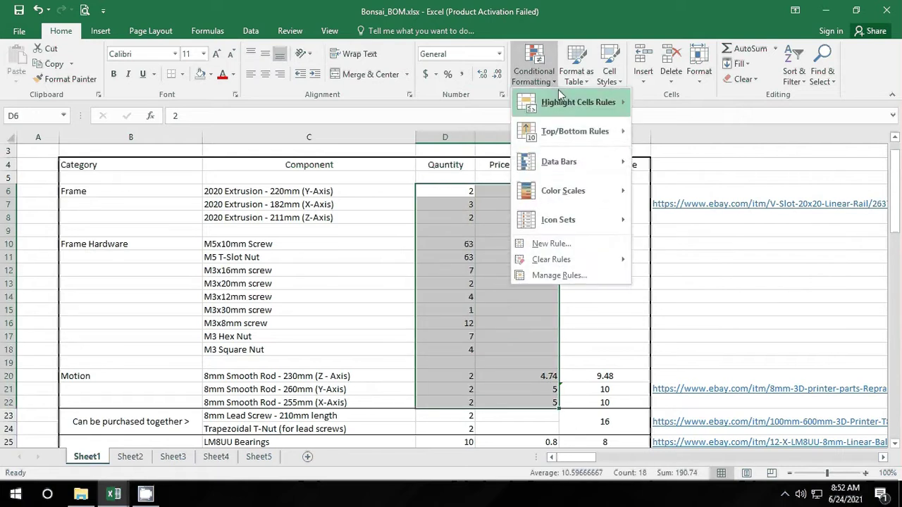
mouse_move(606, 163)
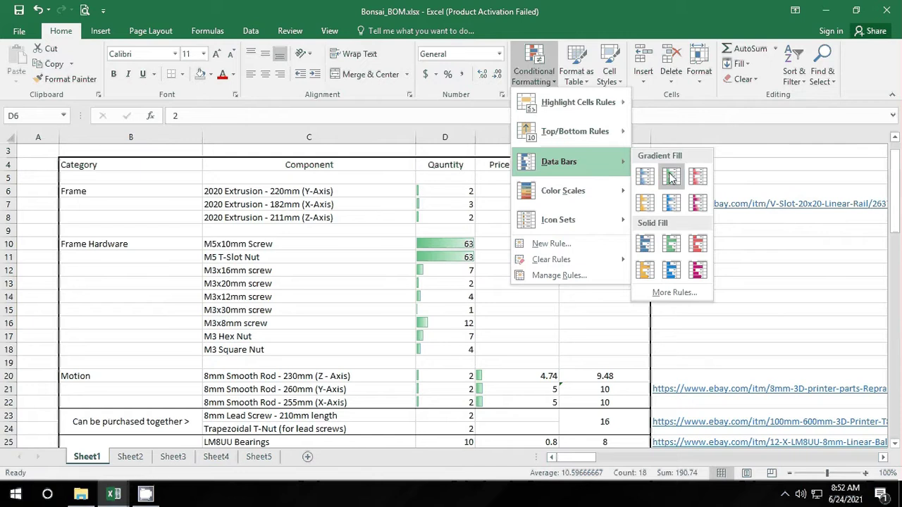
left_click(673, 210)
left_click(640, 246)
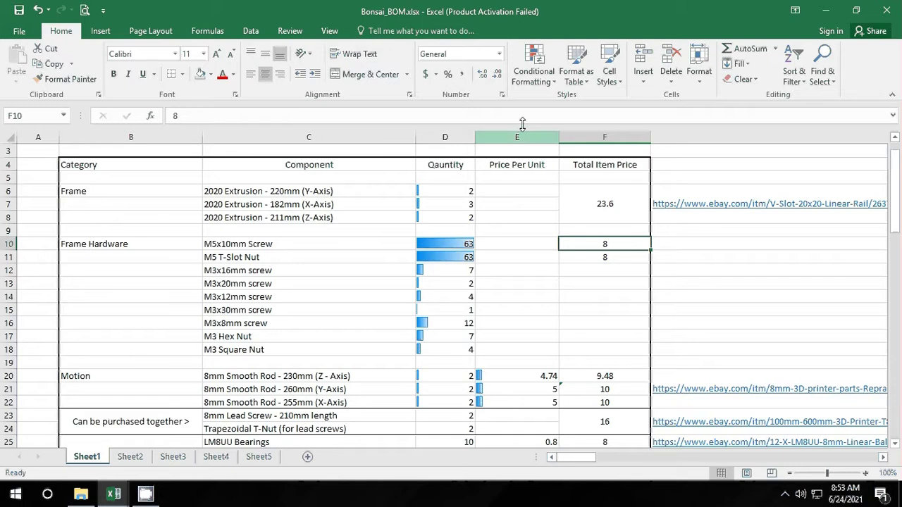
left_click(534, 70)
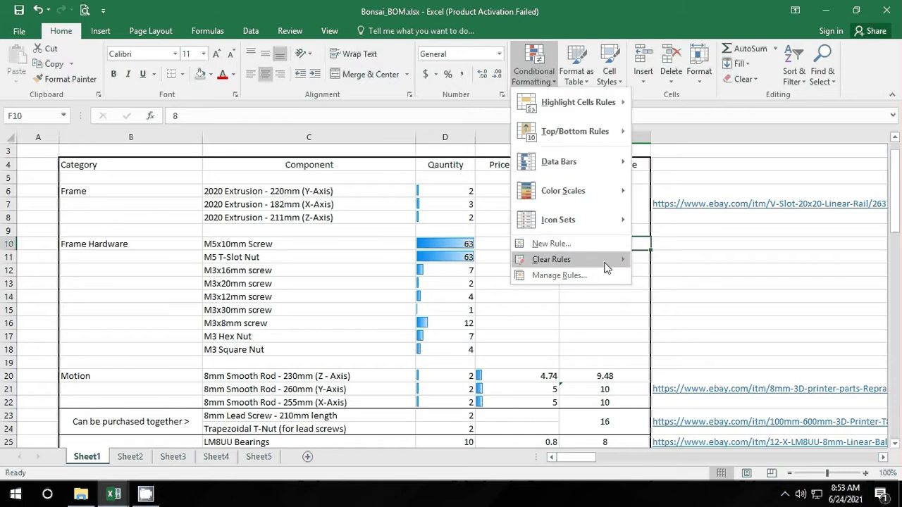
mouse_move(564, 259)
left_click(685, 277)
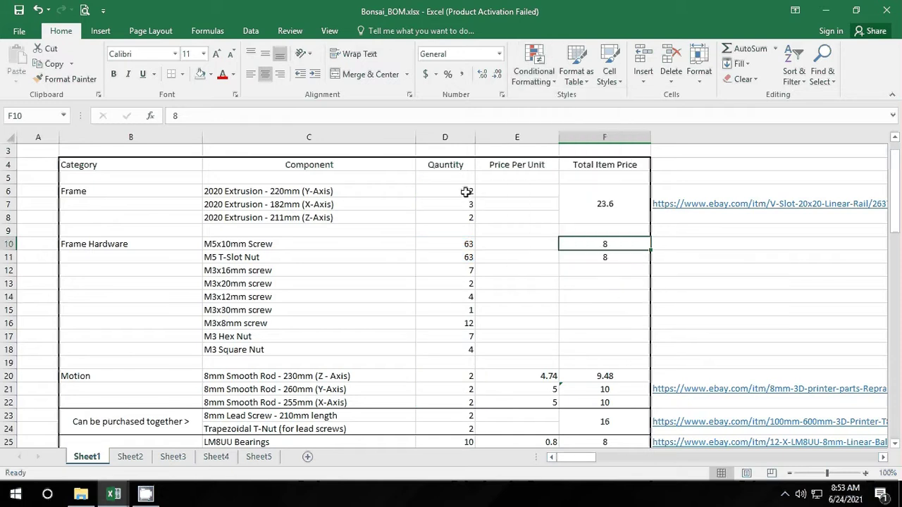
left_click_drag(467, 191, 516, 400)
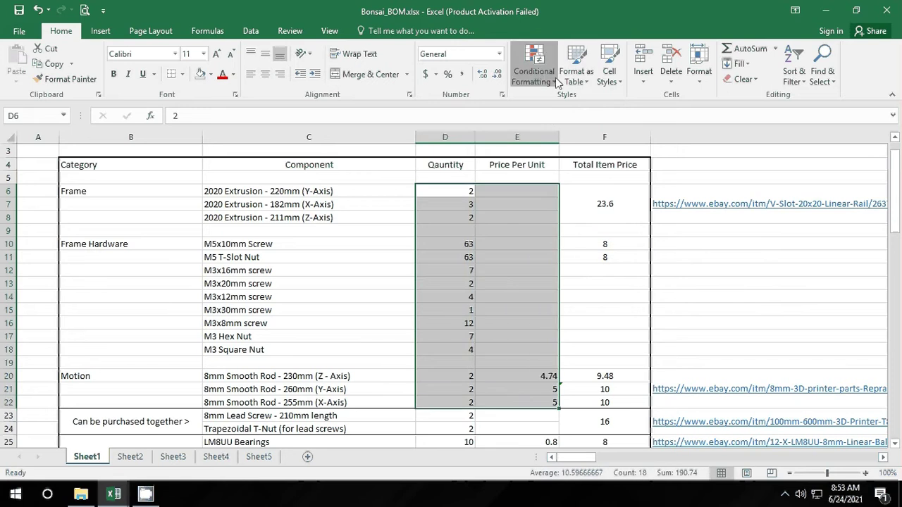
left_click(533, 71)
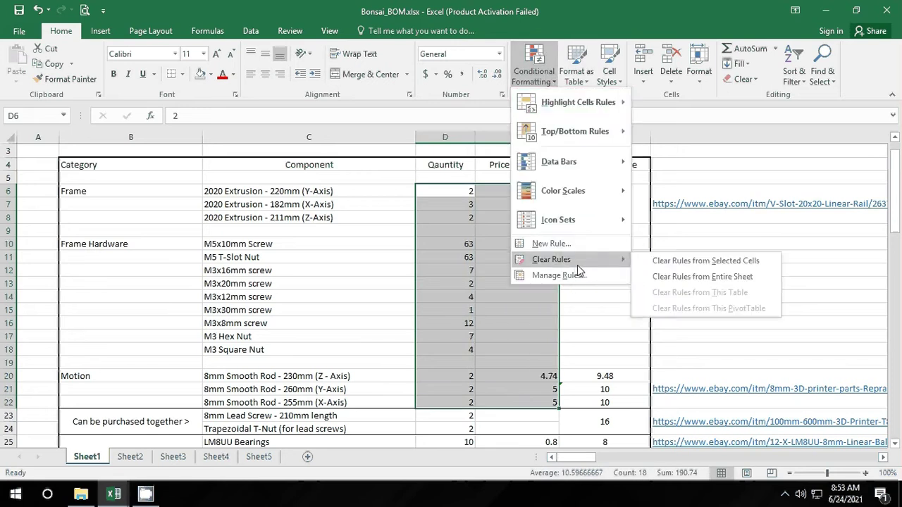
left_click(578, 275)
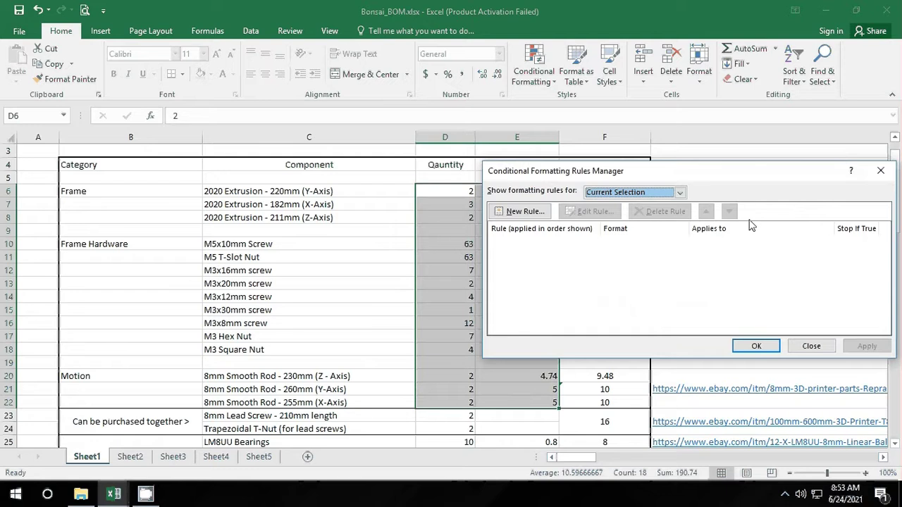
left_click(881, 171)
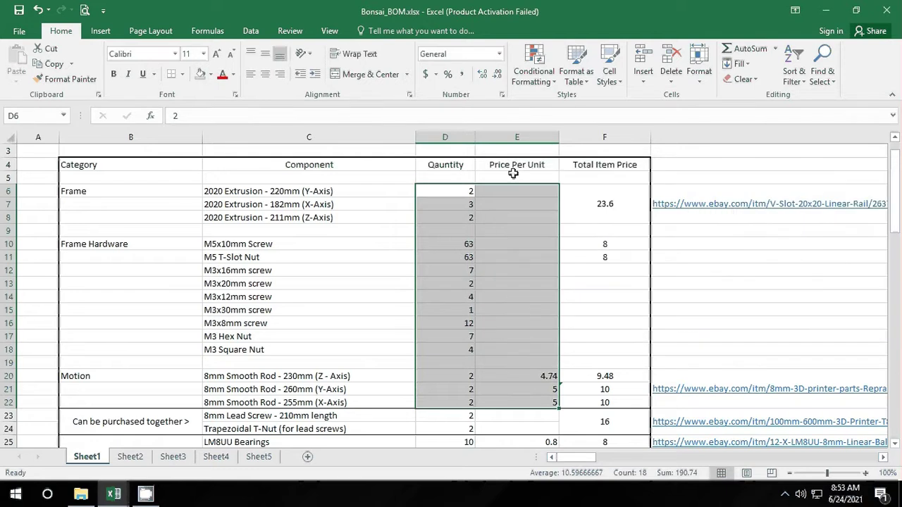
left_click(534, 67)
left_click(562, 242)
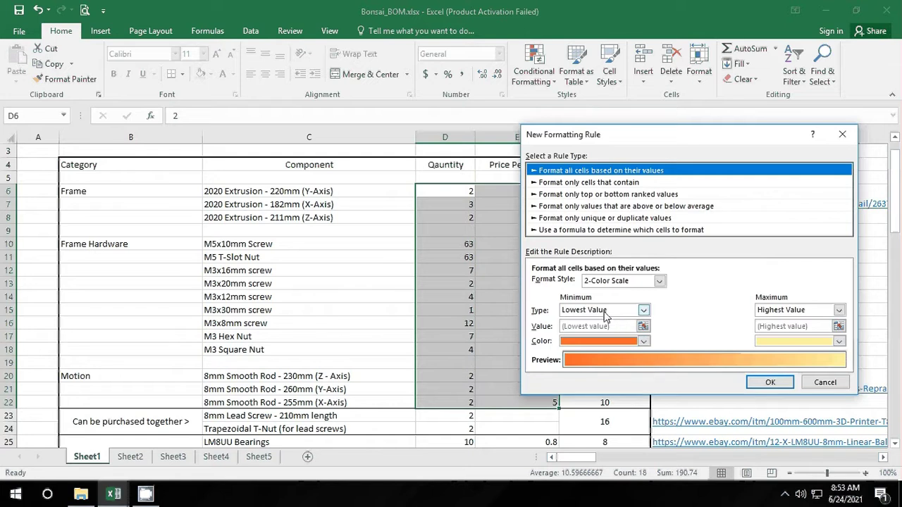
left_click(643, 311)
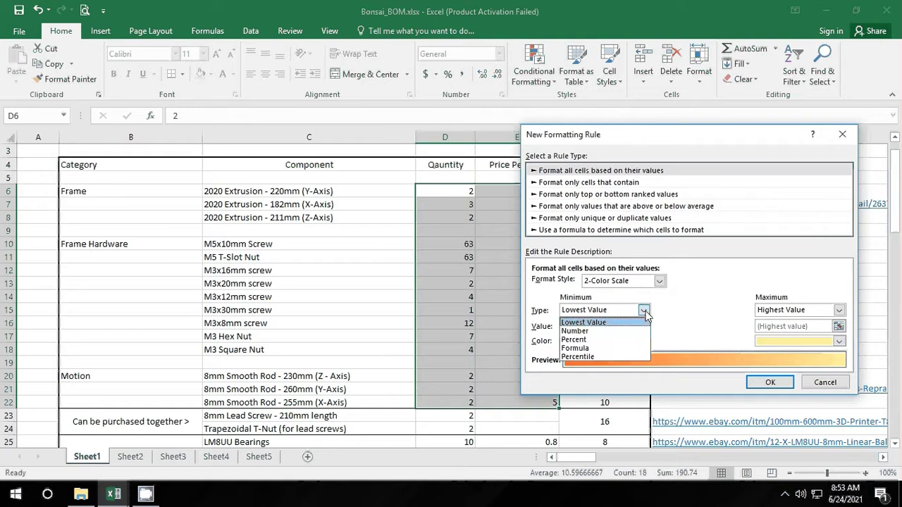
left_click(645, 314)
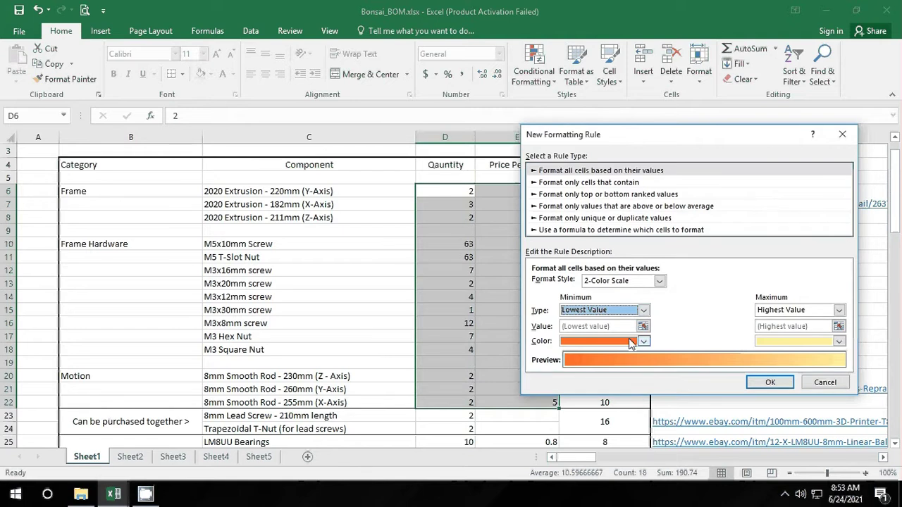
left_click(840, 342)
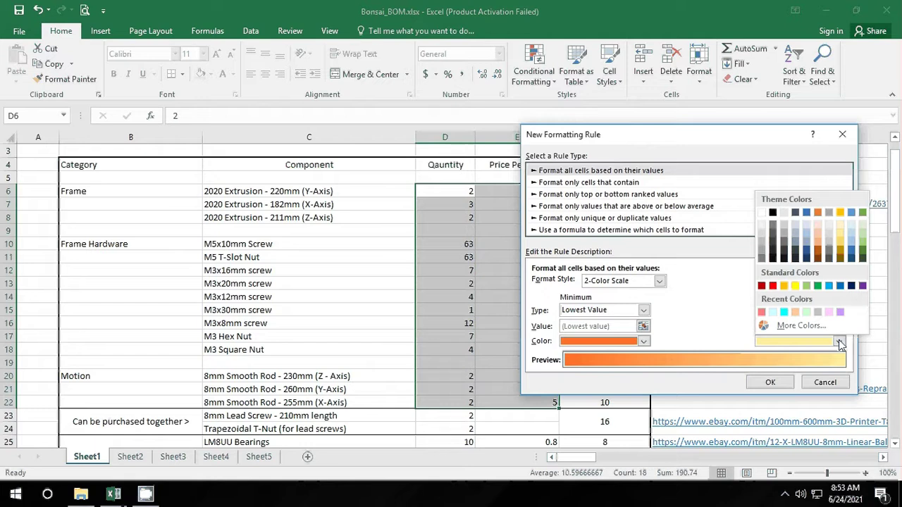
left_click(850, 285)
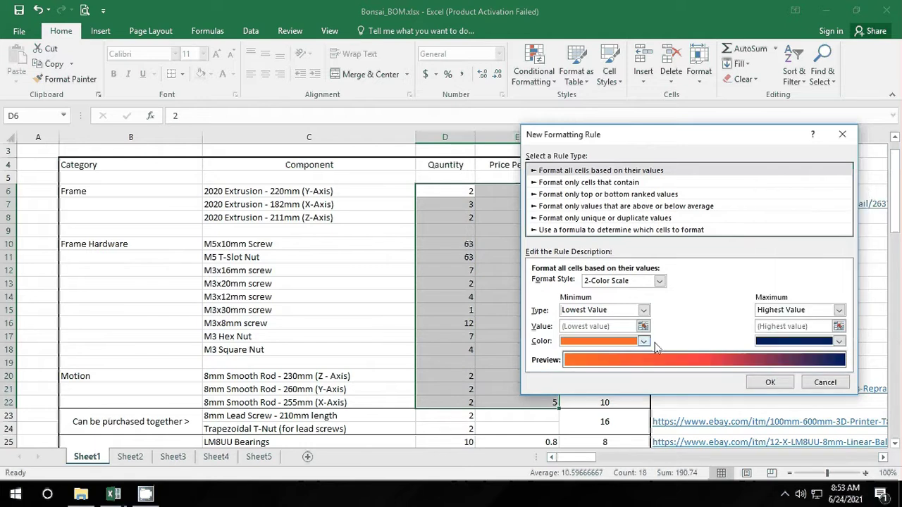
left_click(591, 183)
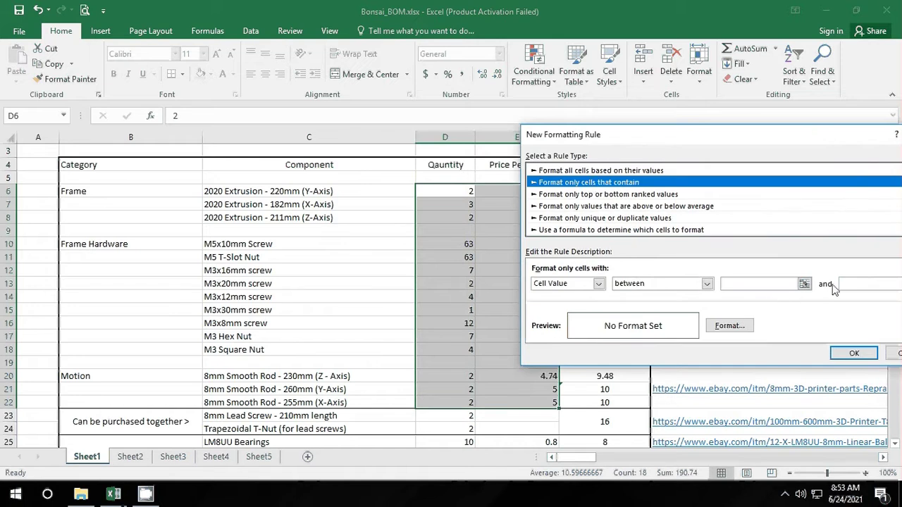
left_click_drag(866, 144, 648, 138)
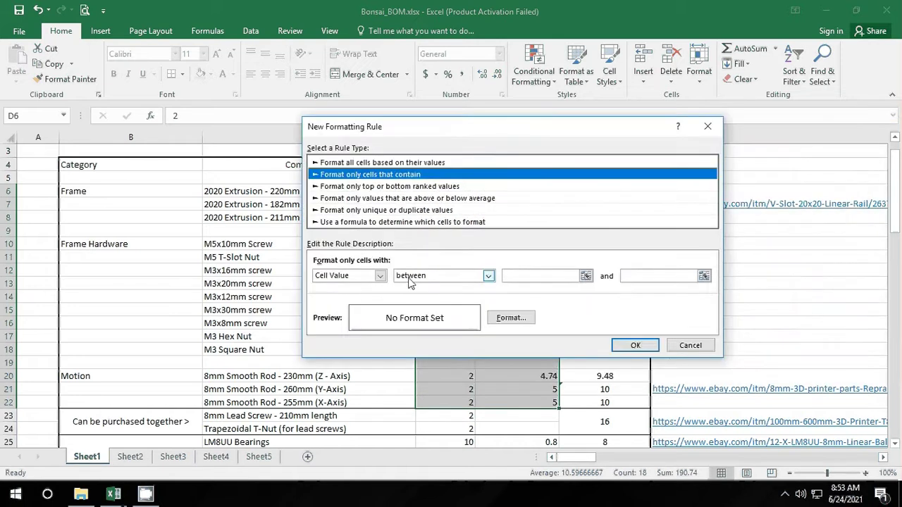
left_click(399, 188)
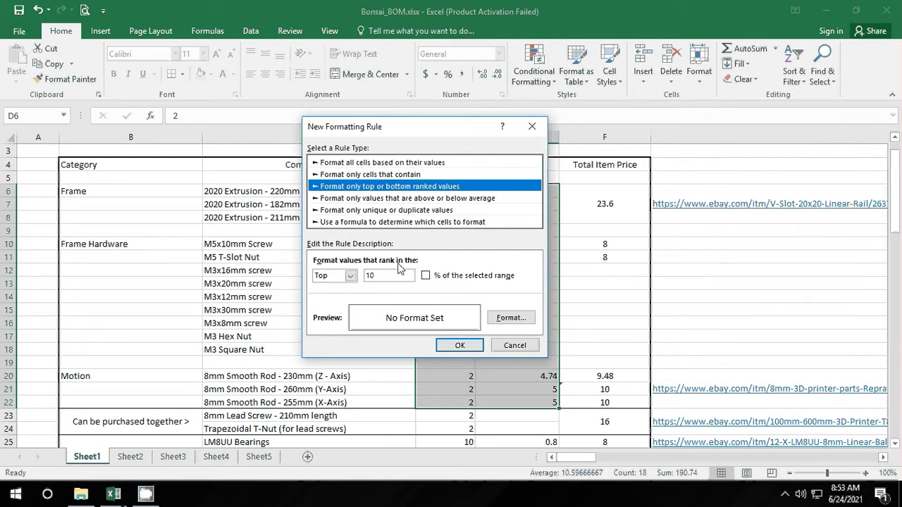
left_click(426, 276)
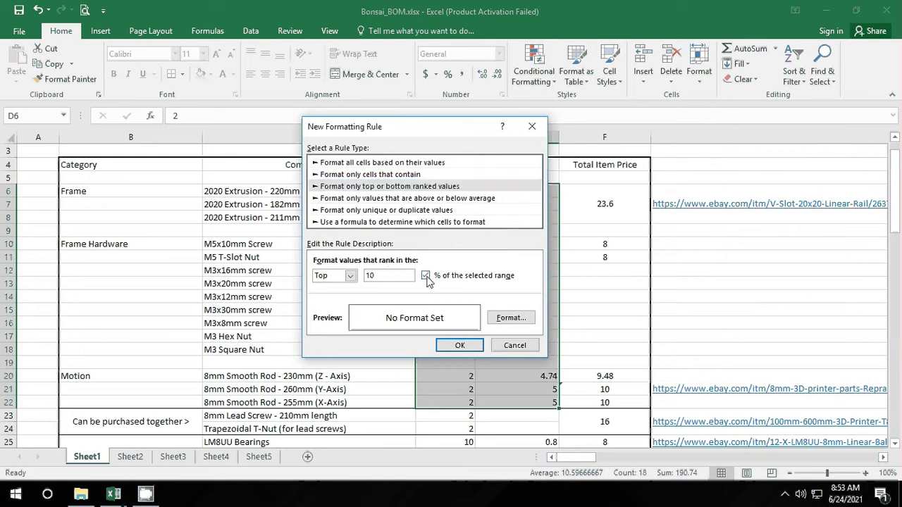
left_click(426, 276)
left_click(509, 318)
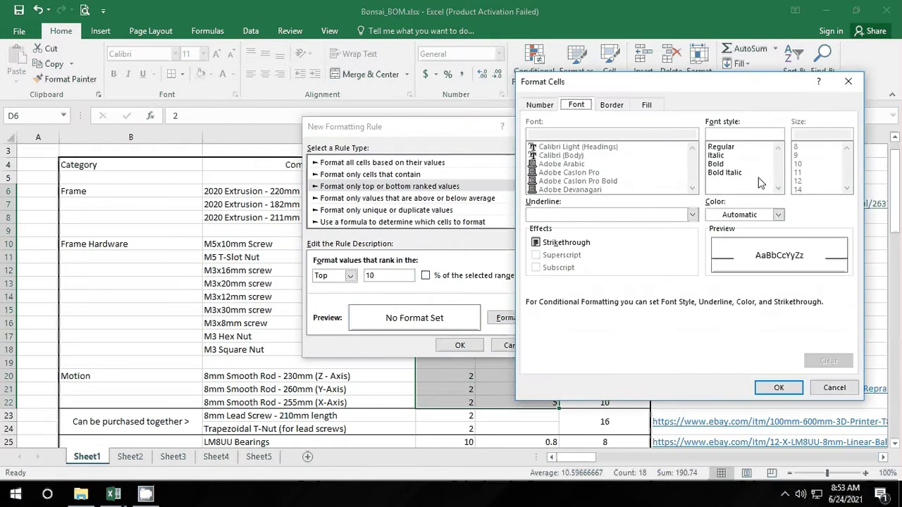
left_click(726, 164)
left_click(723, 157)
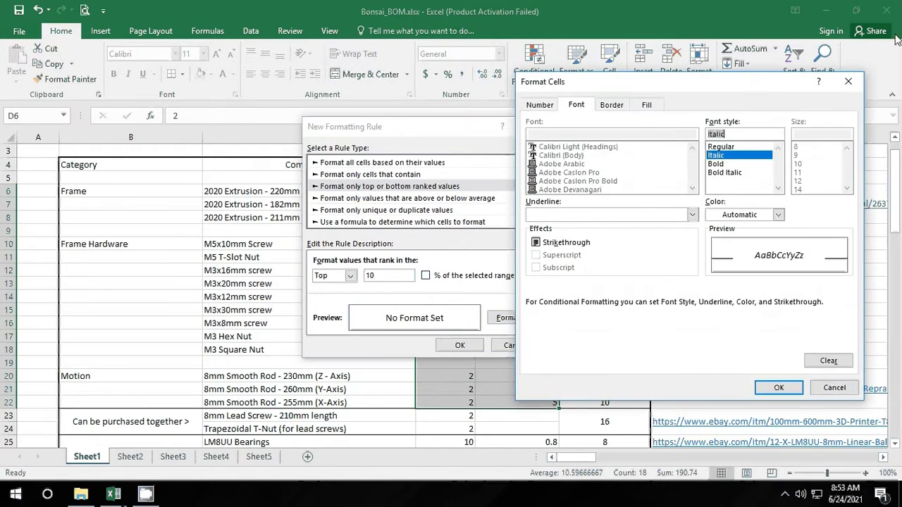
left_click(848, 81)
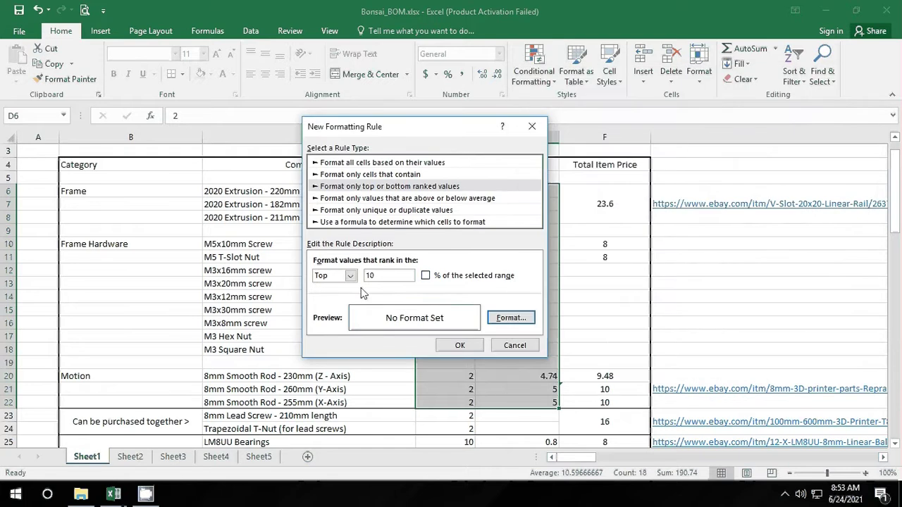
left_click(381, 211)
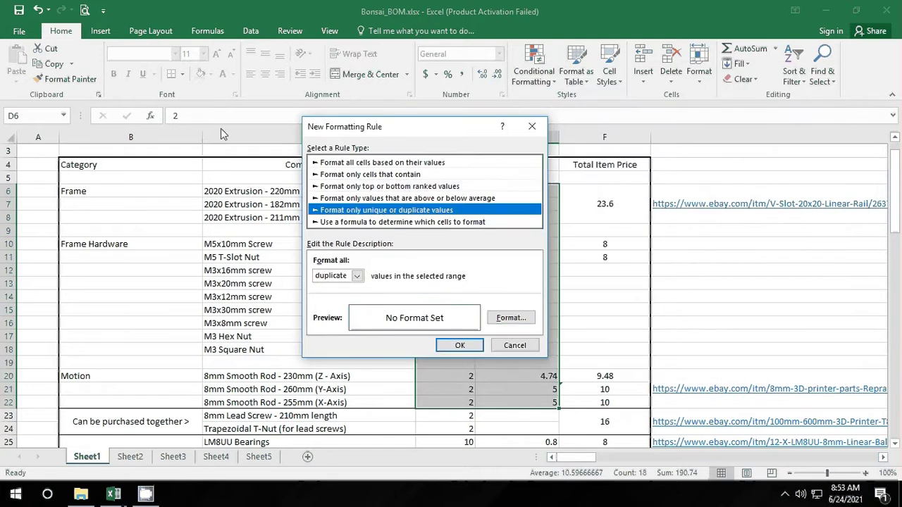
left_click(532, 127)
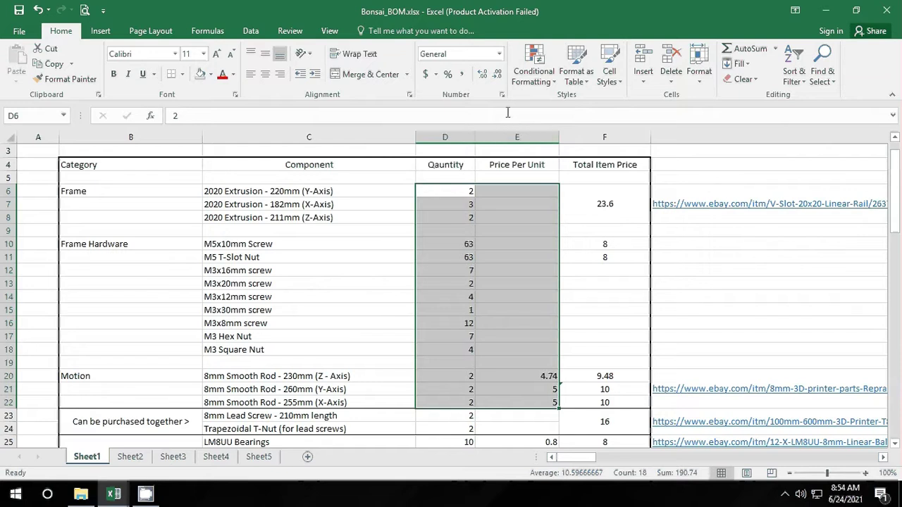
Step: Go to Sheet3 and select the numbers block A1:I17
left_click(258, 458)
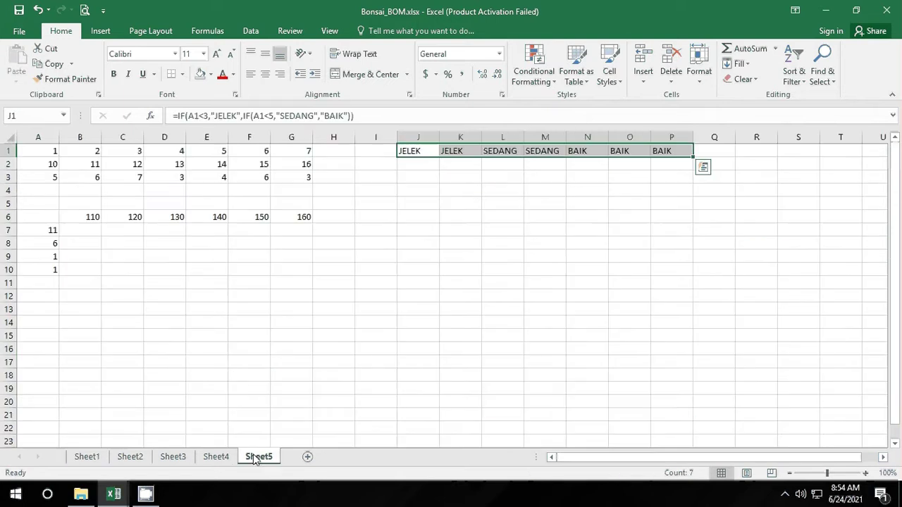
left_click(218, 458)
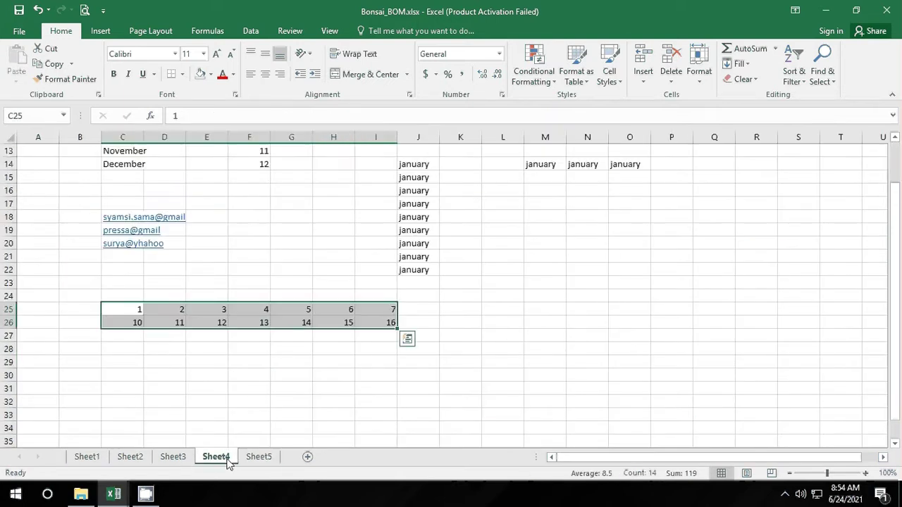
left_click(173, 457)
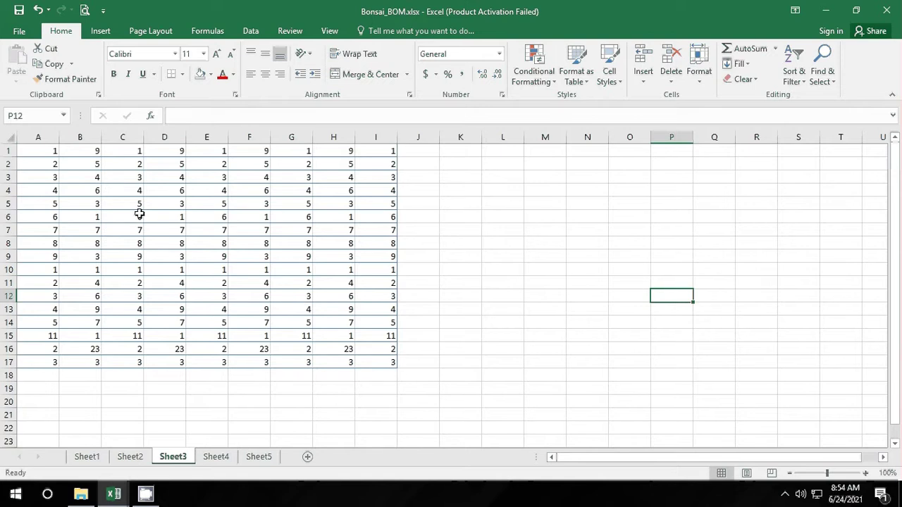
left_click_drag(50, 150, 373, 363)
left_click(100, 31)
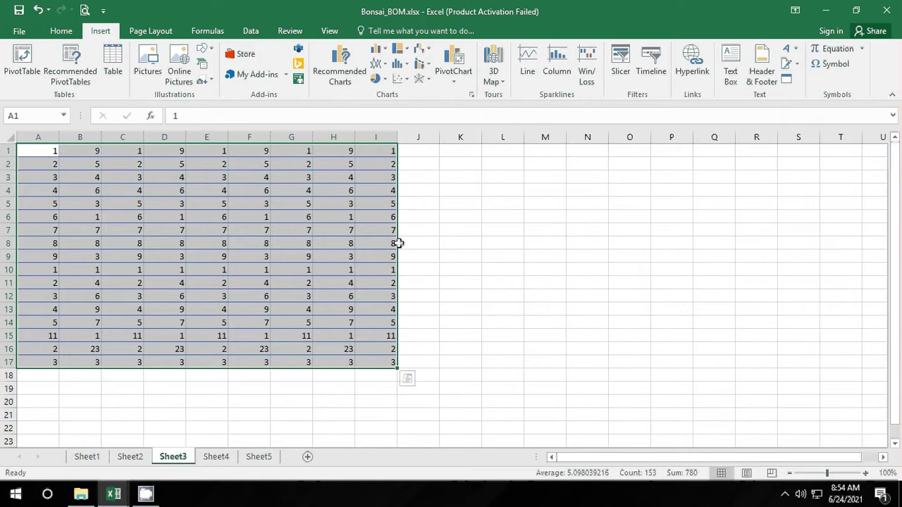
Step: Format the selected range as a table with a light grey table style
right_click(323, 200)
left_click(62, 31)
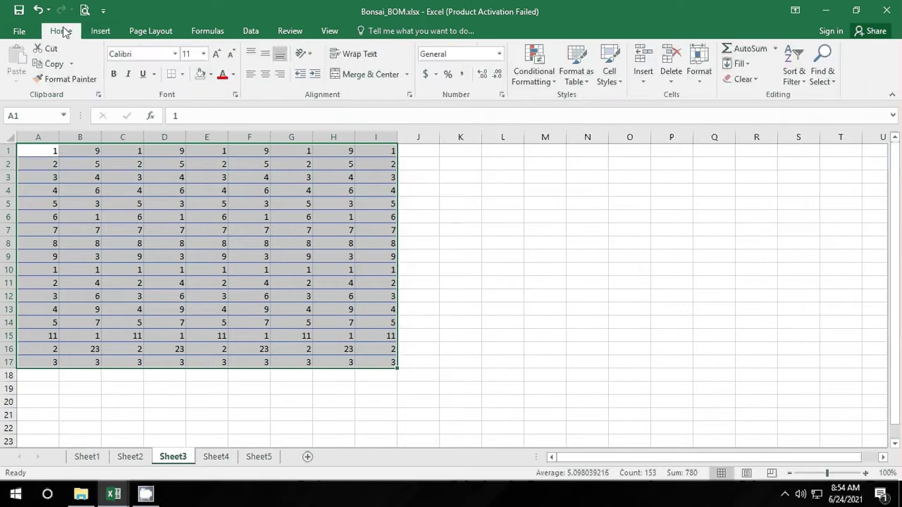
left_click(585, 84)
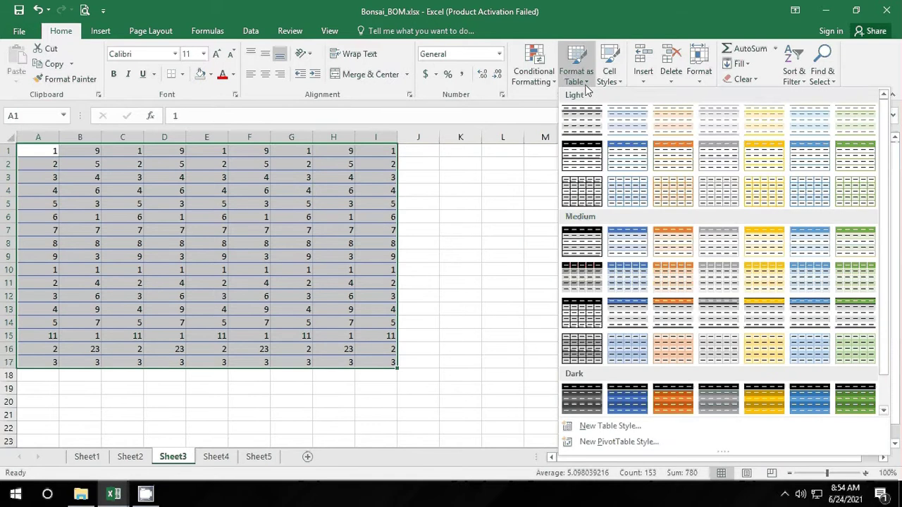
left_click(628, 148)
left_click(421, 250)
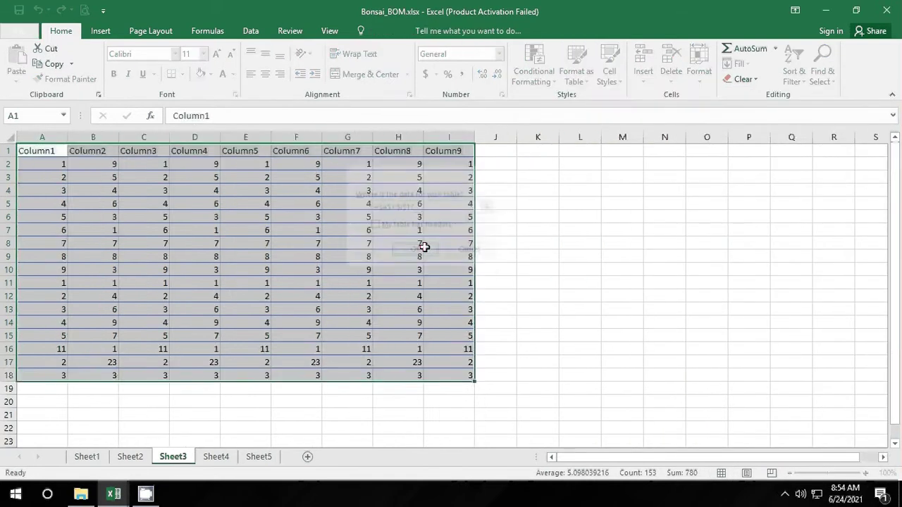
left_click(604, 241)
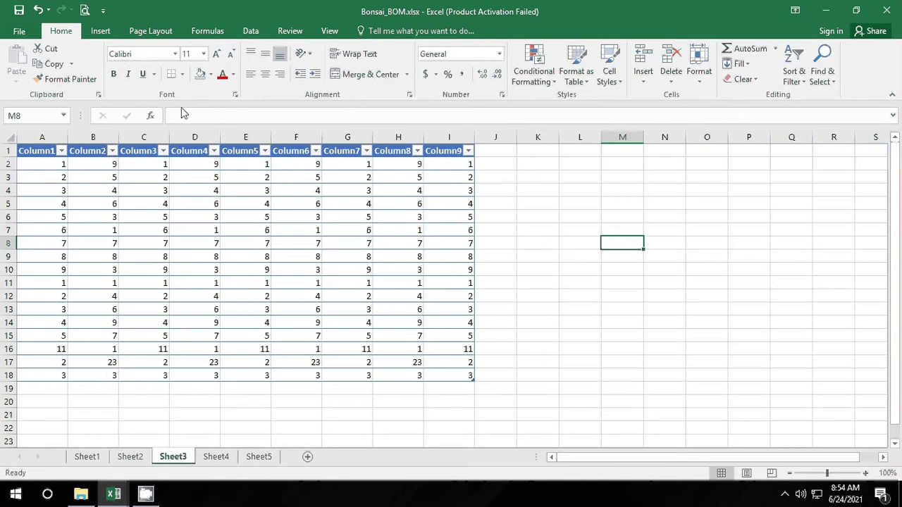
left_click(286, 206)
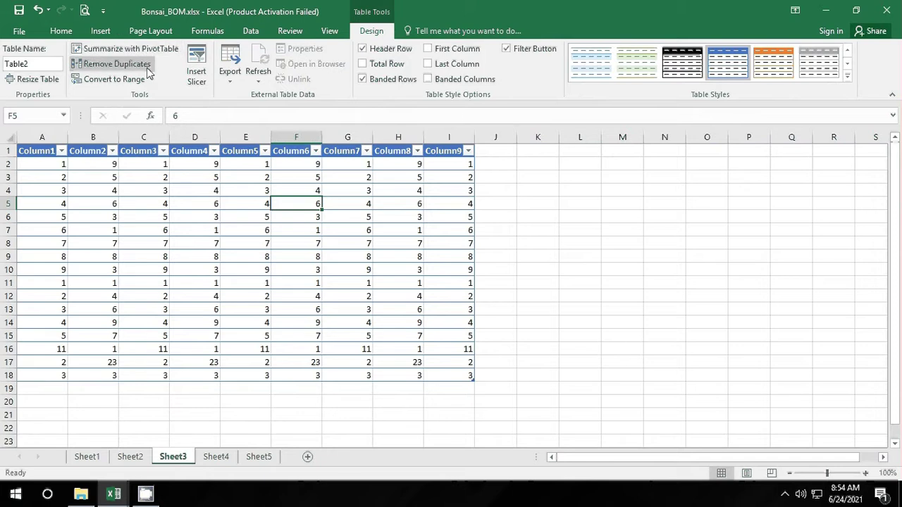
left_click(55, 177)
left_click_drag(49, 165, 48, 375)
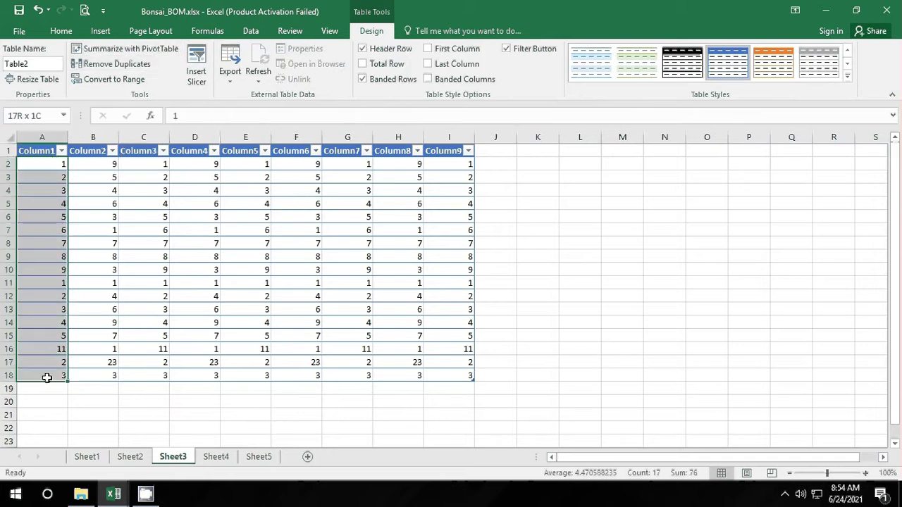
left_click(137, 69)
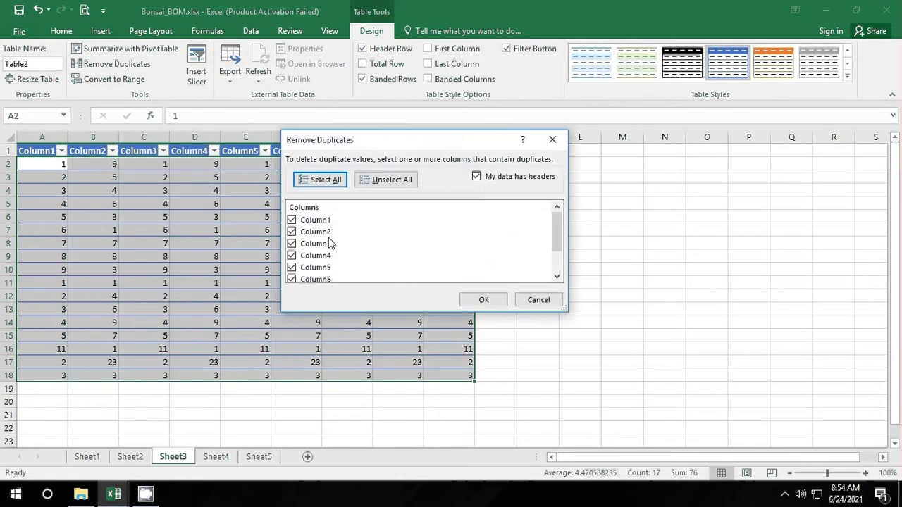
left_click(291, 232)
left_click(292, 244)
left_click(372, 180)
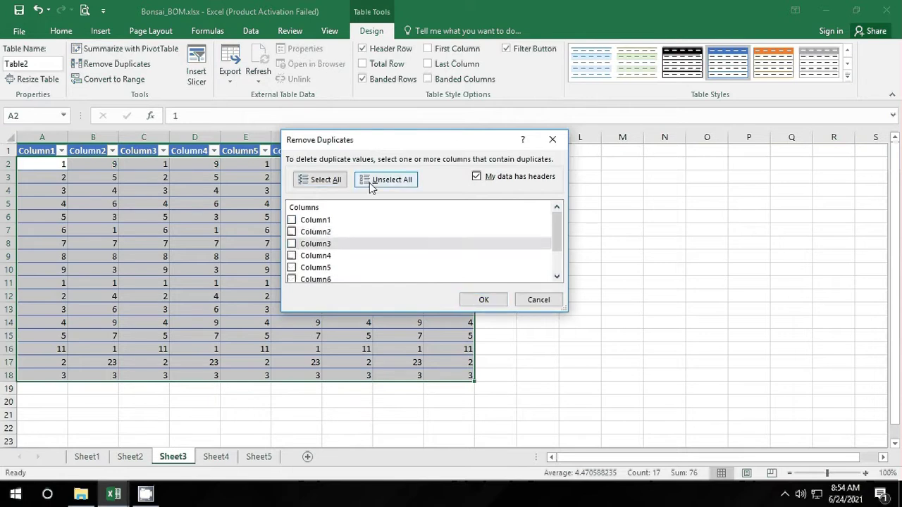
left_click(292, 220)
left_click(479, 303)
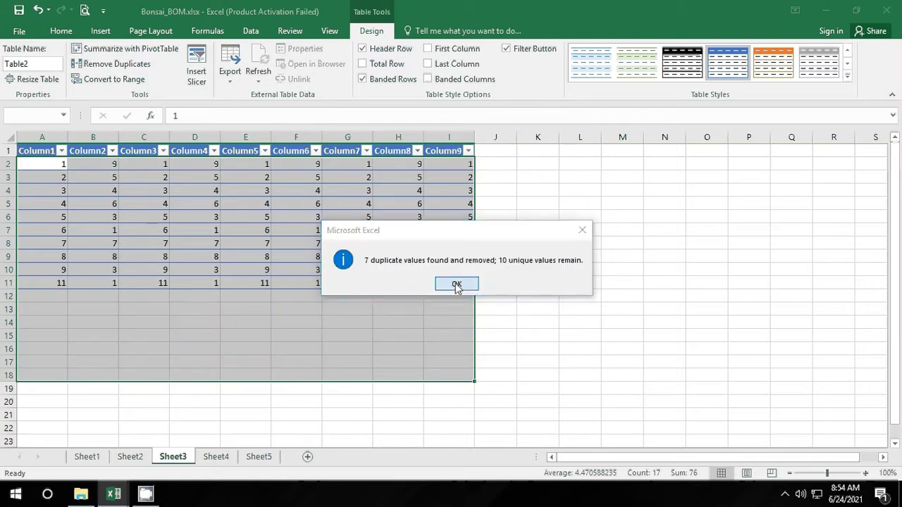
left_click(456, 285)
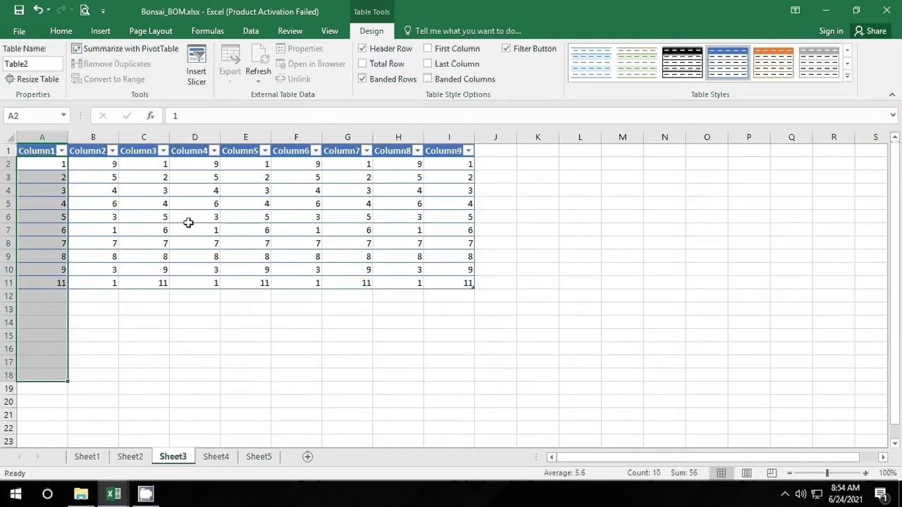
left_click(38, 10)
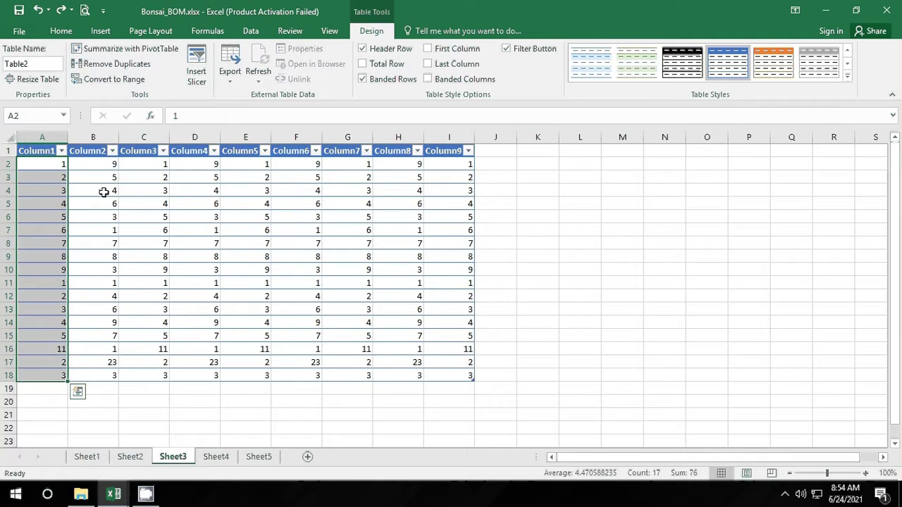
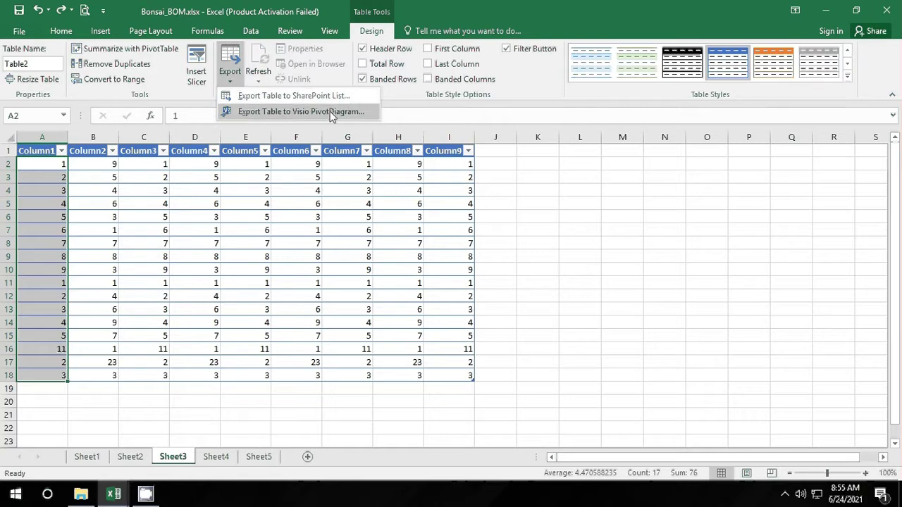
Step: Open the table's export options, then close them without exporting
left_click(176, 99)
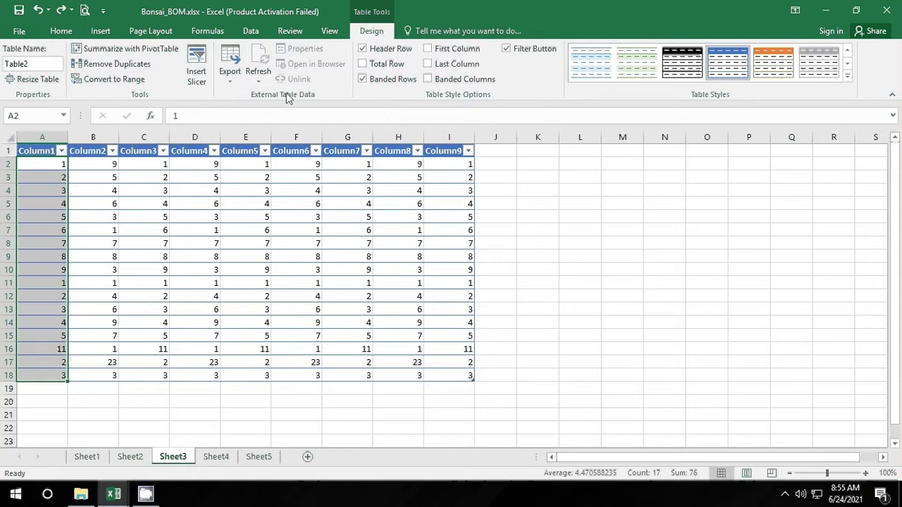
left_click(232, 74)
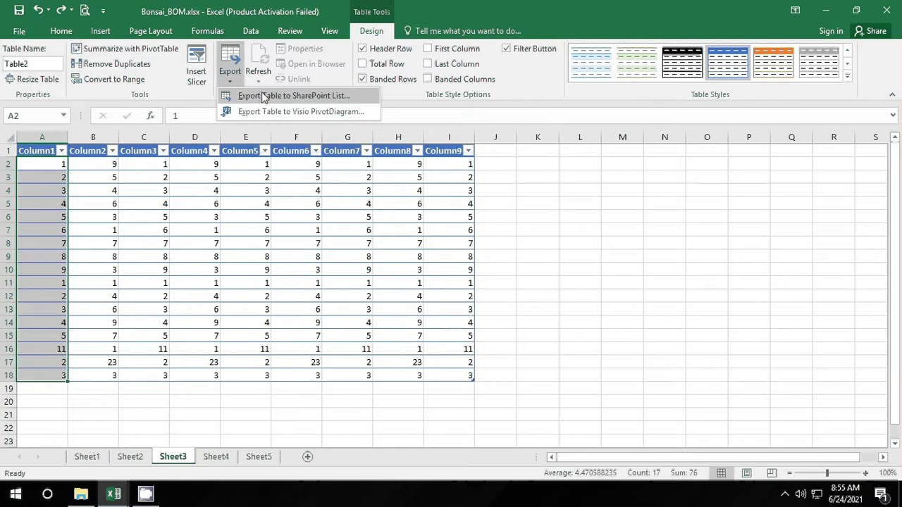
left_click(407, 96)
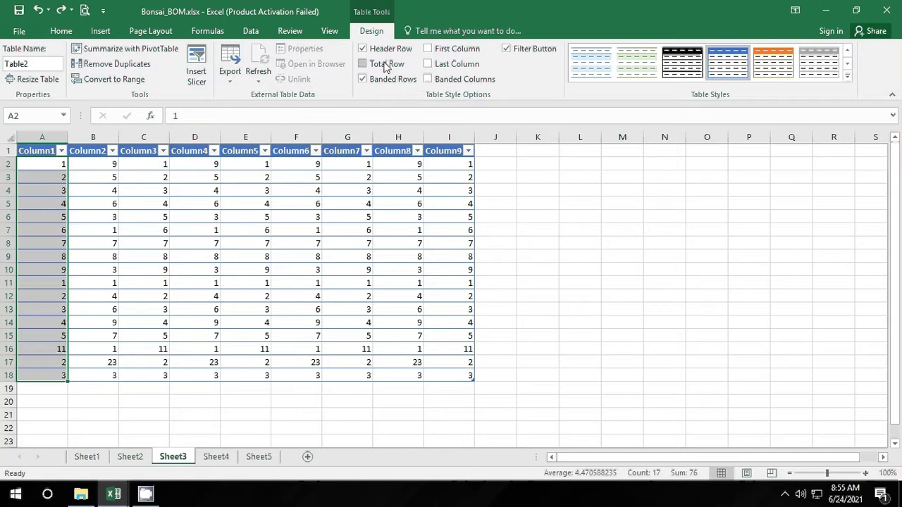
Step: Add a total row to the table, select Column9 cells, then remove the total row
left_click(386, 65)
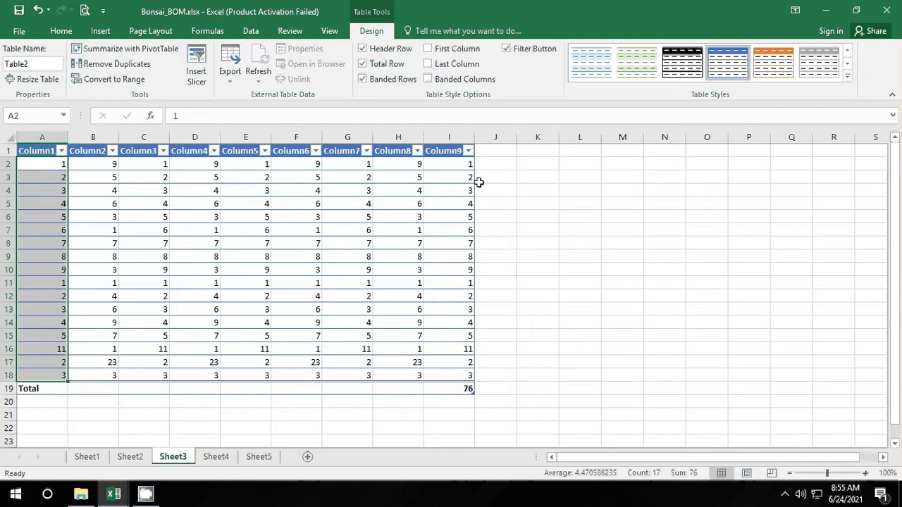
left_click_drag(473, 270, 462, 344)
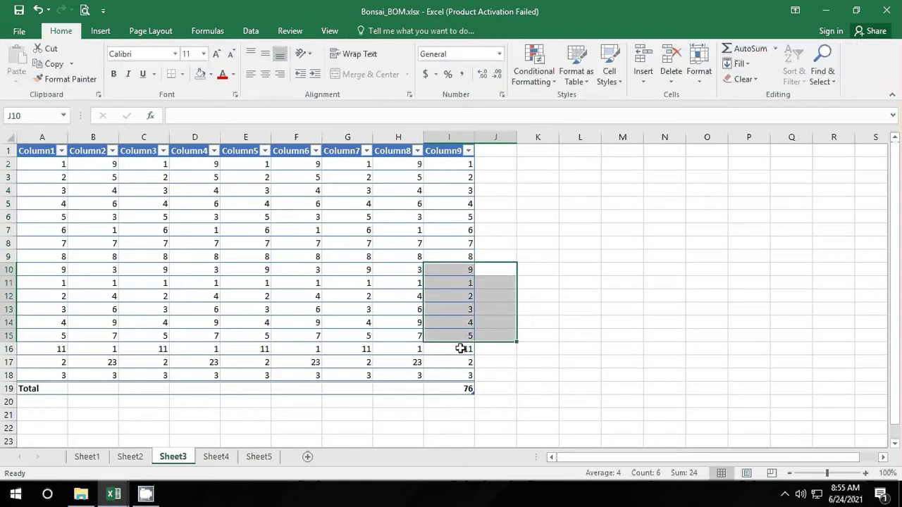
left_click(462, 347)
left_click(452, 400)
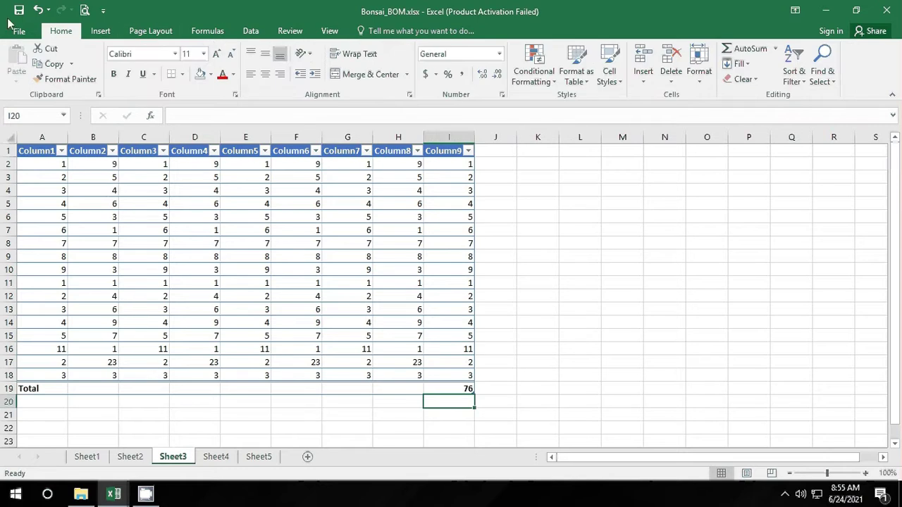
left_click(352, 339)
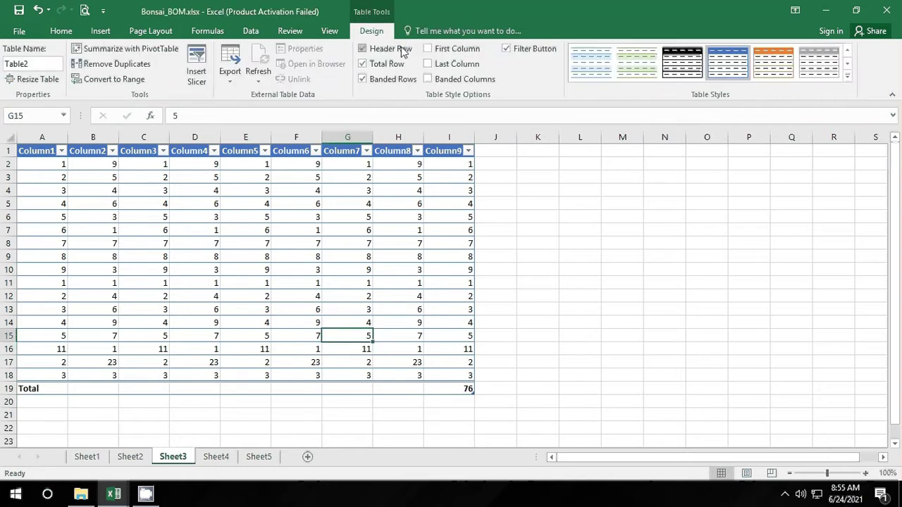
left_click(389, 64)
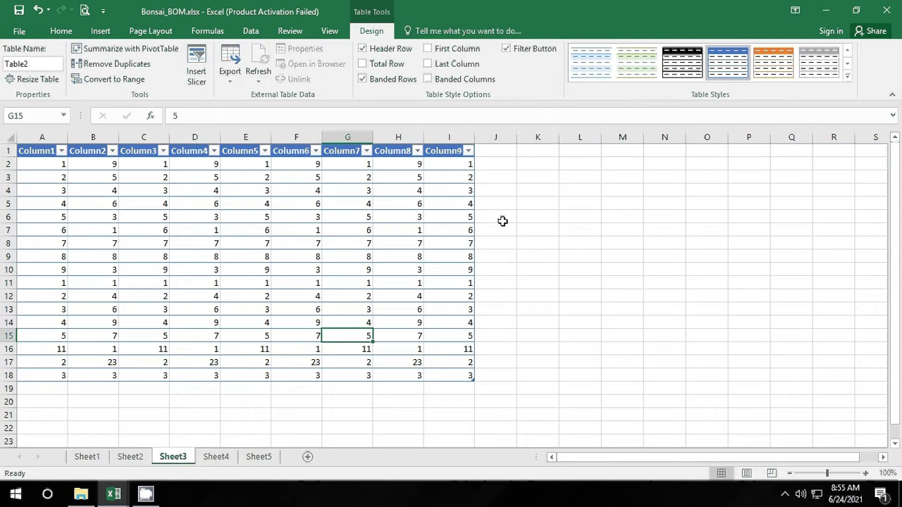
Step: Sort the table by Column1 smallest to largest twice, undoing each sort
left_click(110, 228)
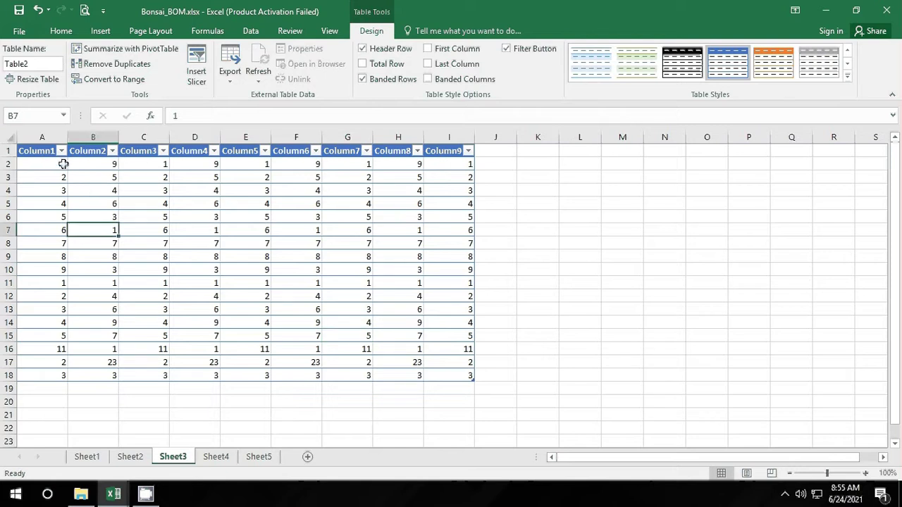
left_click(61, 151)
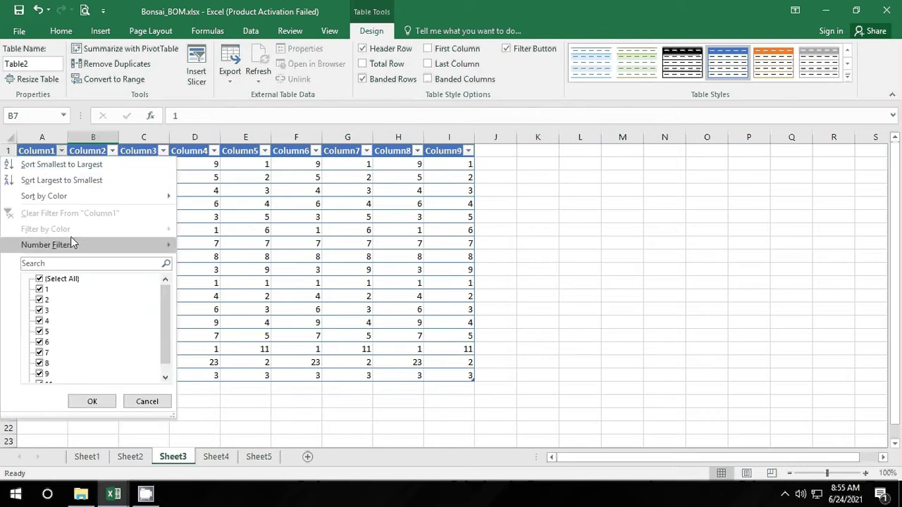
mouse_move(84, 195)
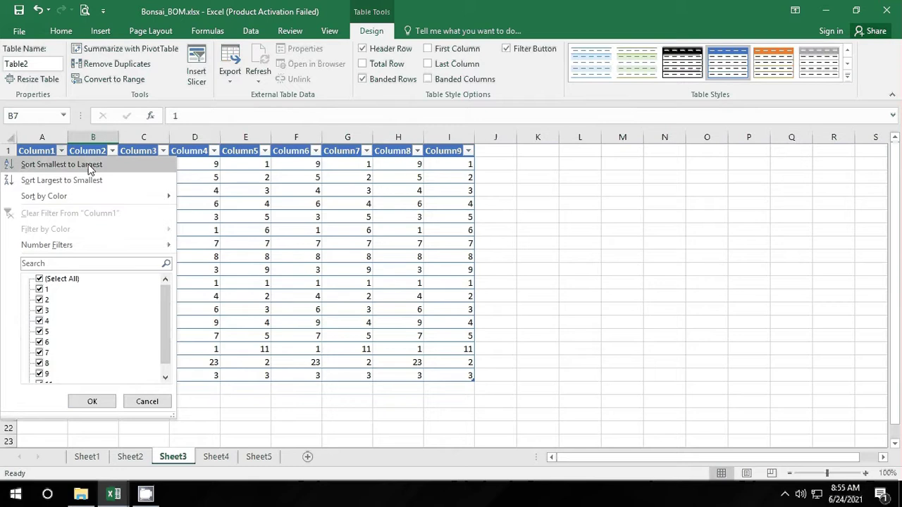
left_click(83, 164)
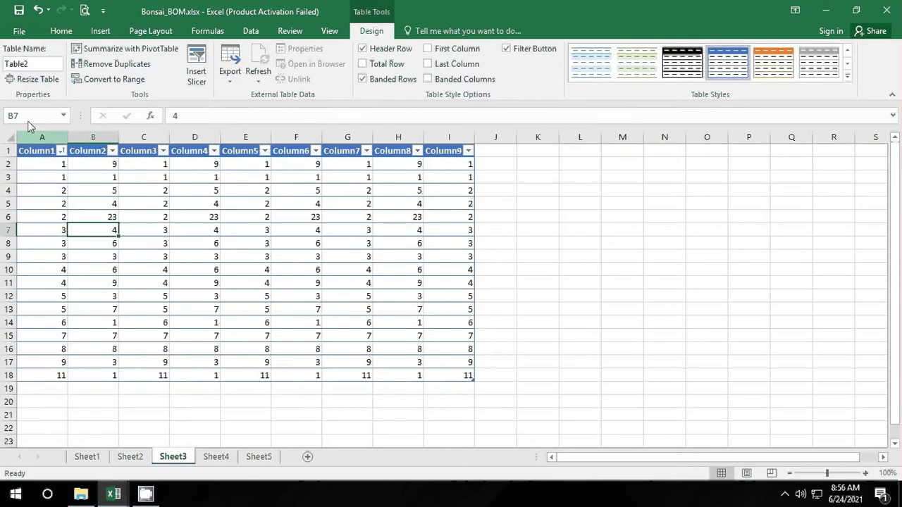
left_click(37, 10)
left_click(75, 178)
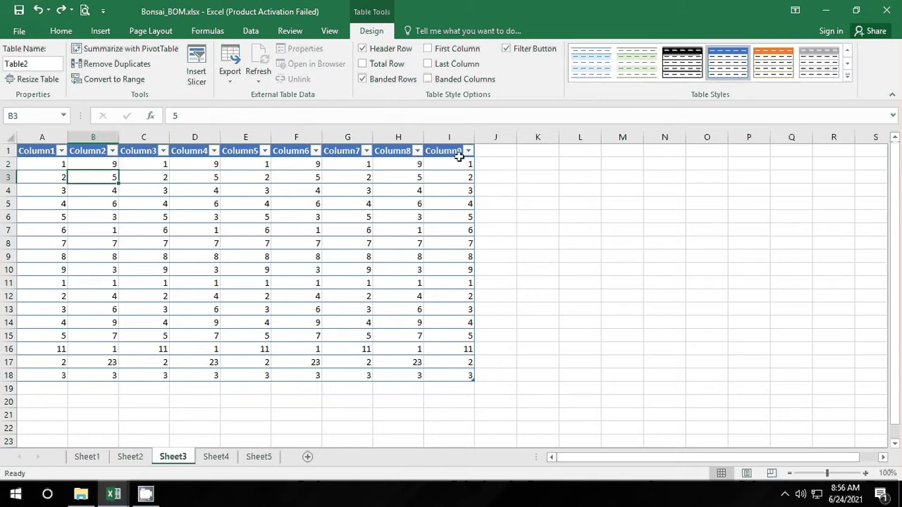
left_click(61, 151)
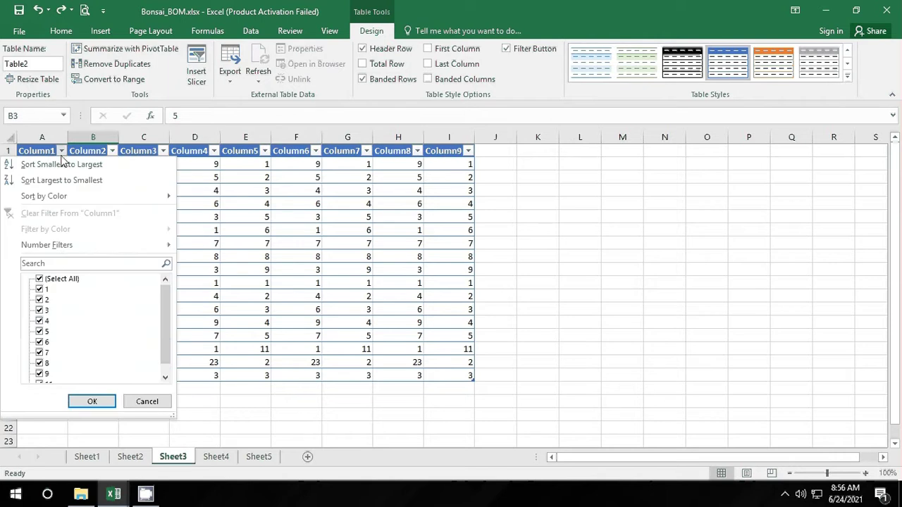
left_click(63, 165)
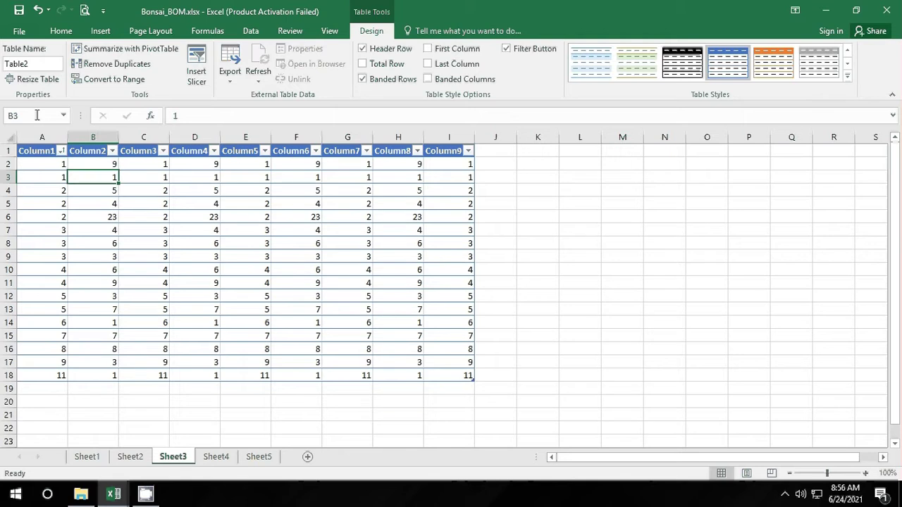
left_click(37, 10)
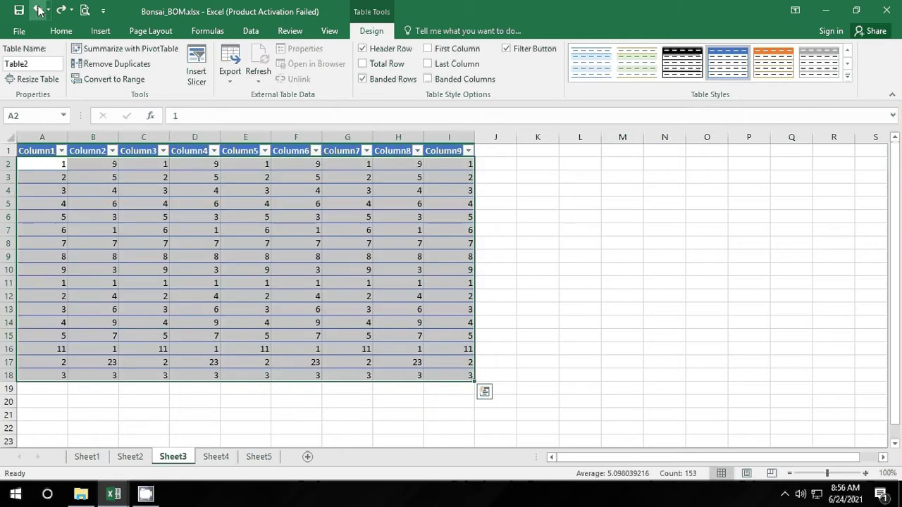
Step: Sort Column1 largest to smallest, then re-sort it smallest to largest
left_click(103, 161)
left_click(65, 162)
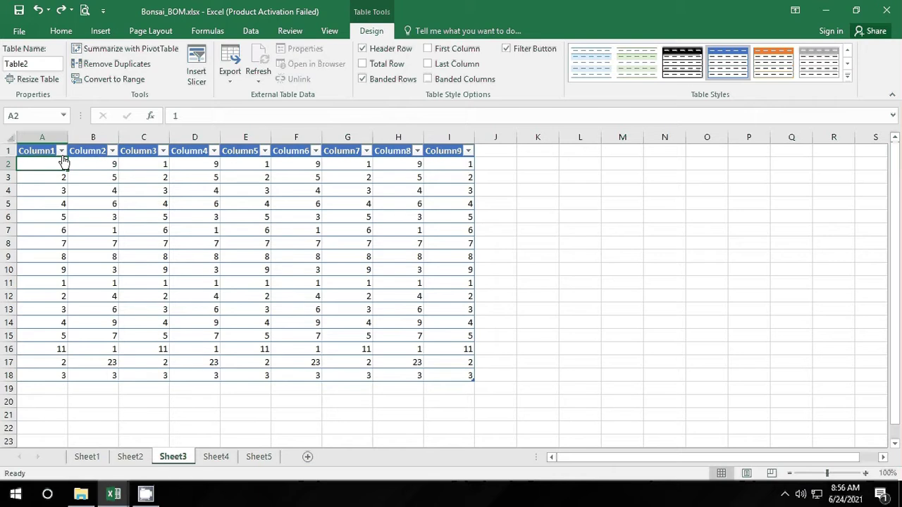
left_click(62, 151)
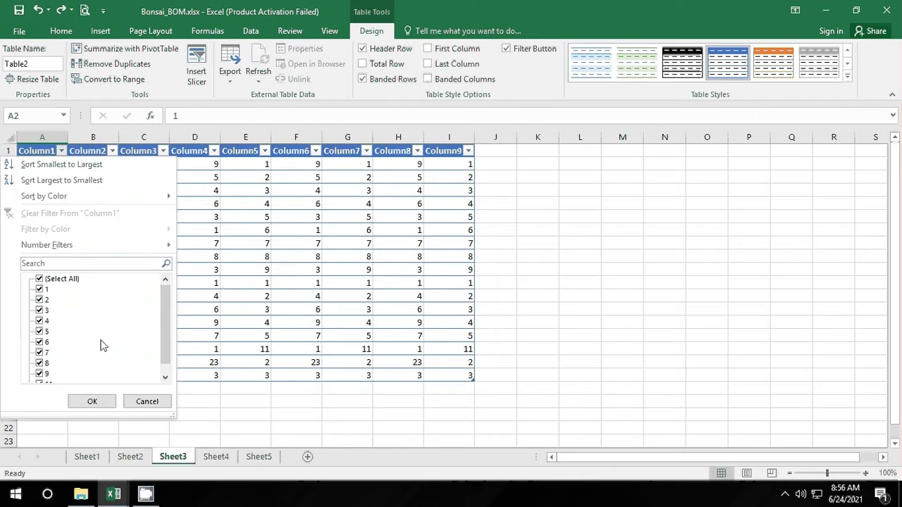
left_click(51, 185)
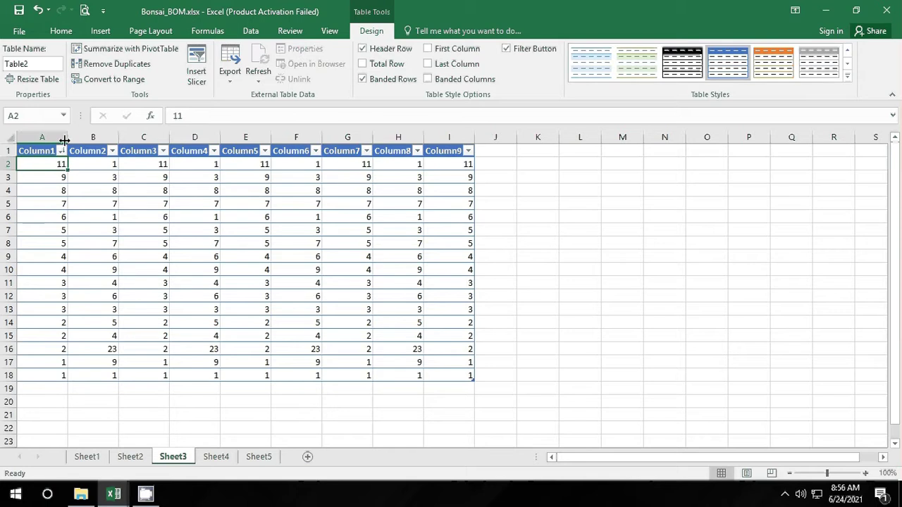
left_click(62, 154)
left_click(64, 163)
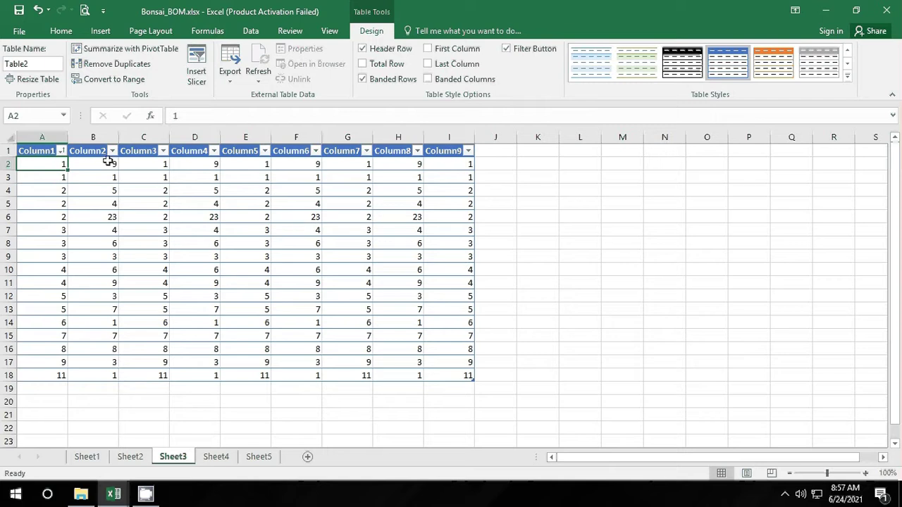
left_click_drag(107, 160, 111, 376)
right_click(109, 325)
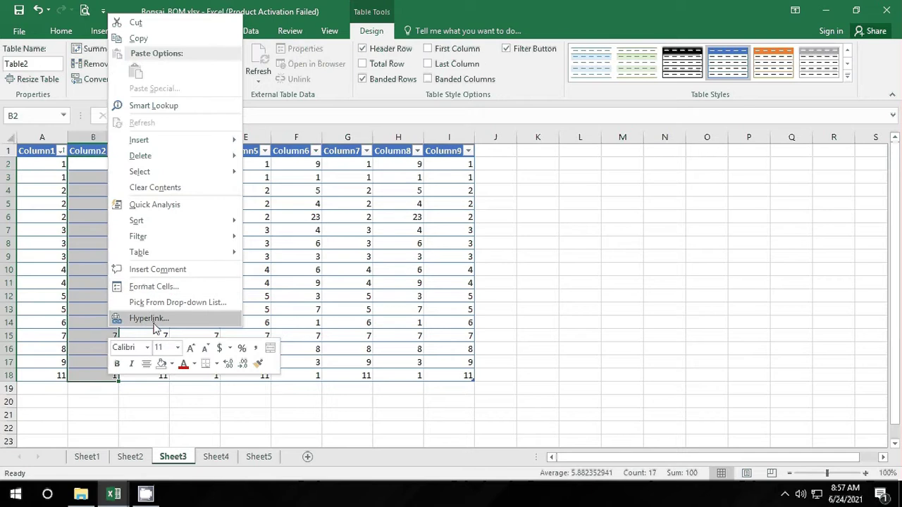
mouse_move(218, 222)
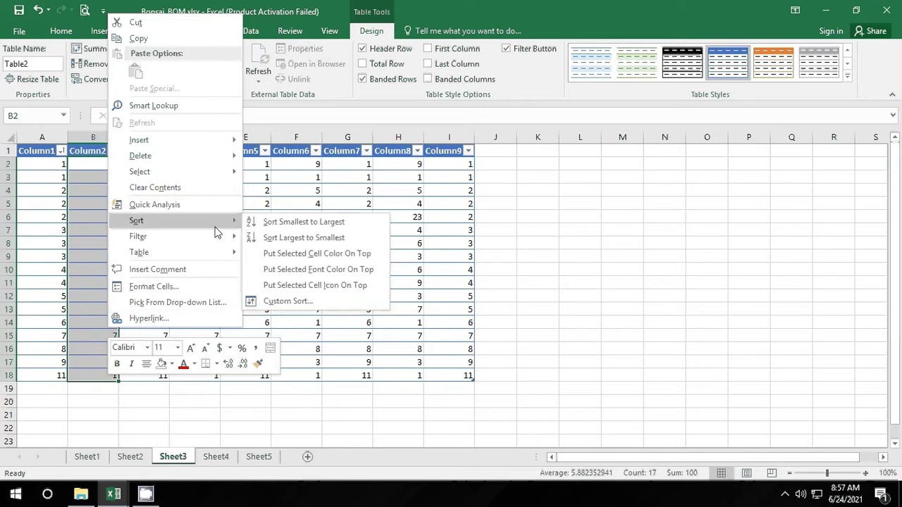
left_click(320, 304)
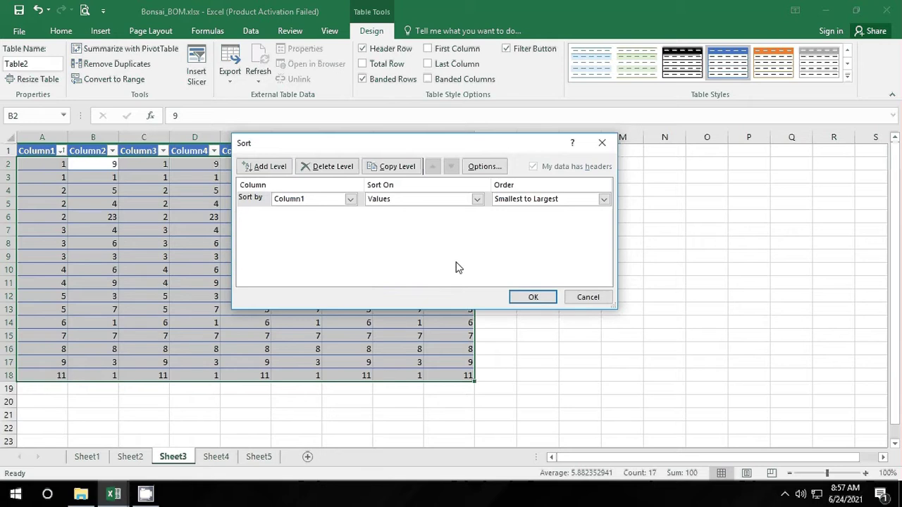
left_click(601, 144)
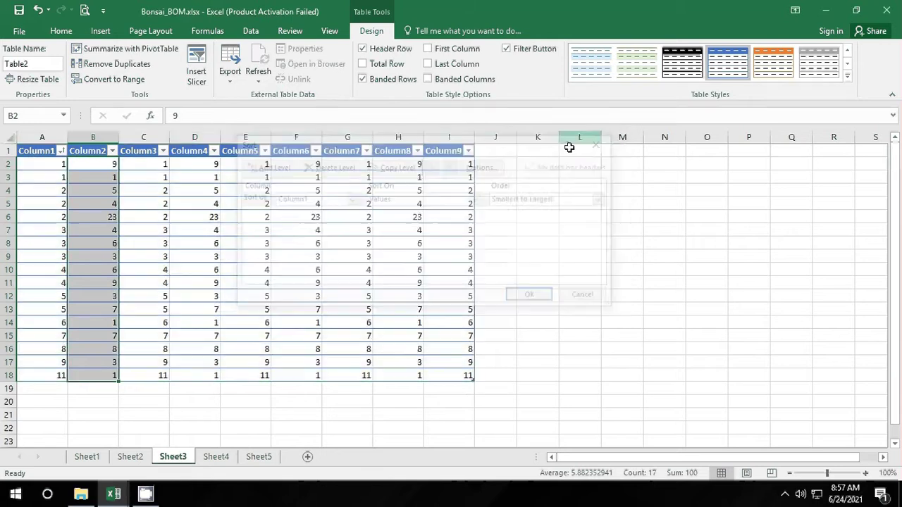
right_click(113, 215)
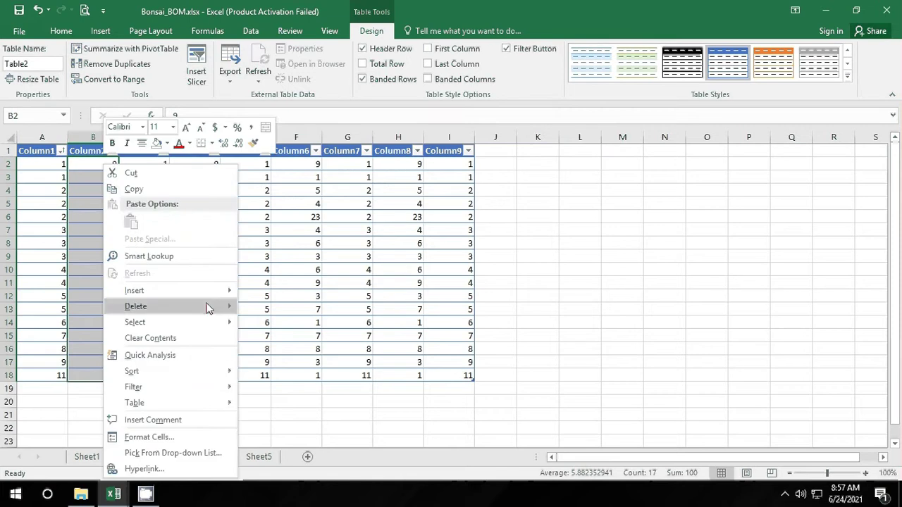
mouse_move(221, 299)
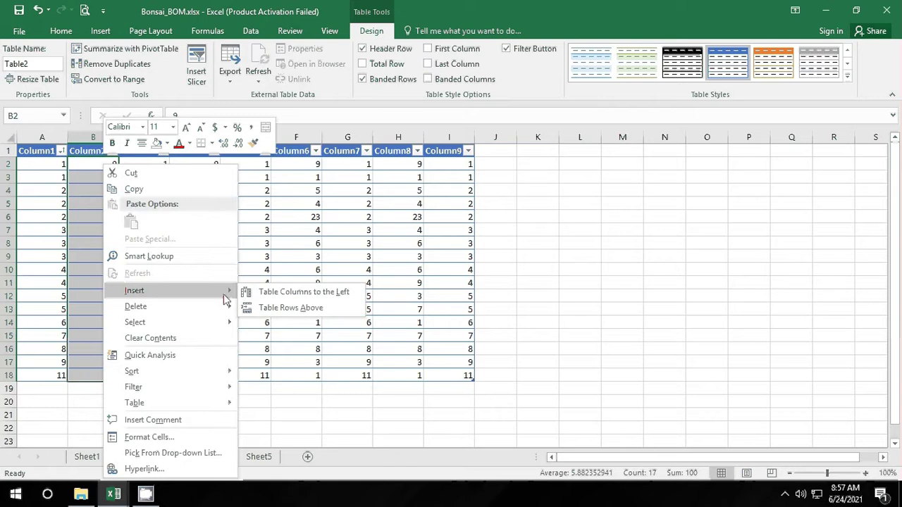
left_click(165, 93)
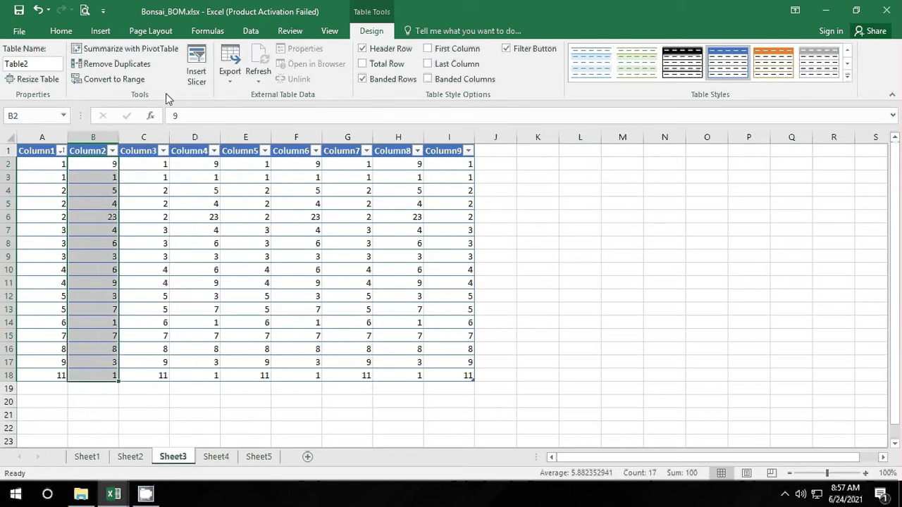
left_click(114, 152)
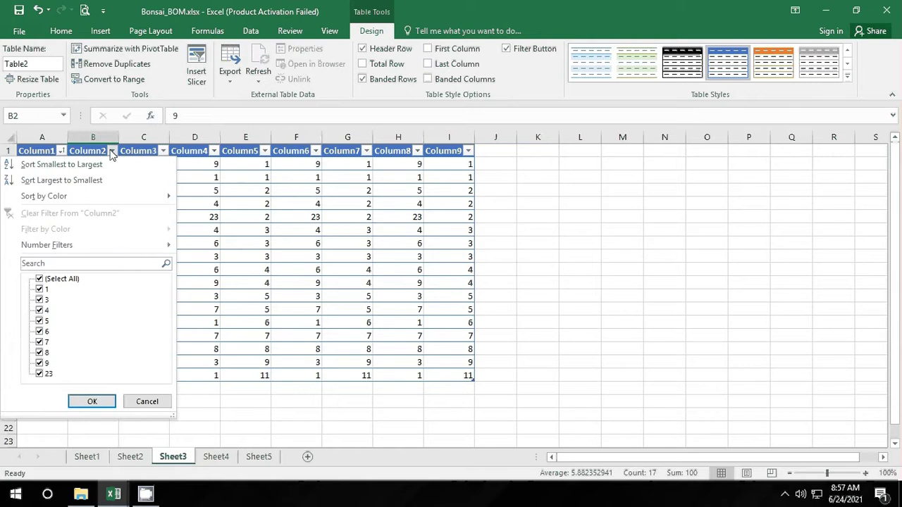
left_click(116, 156)
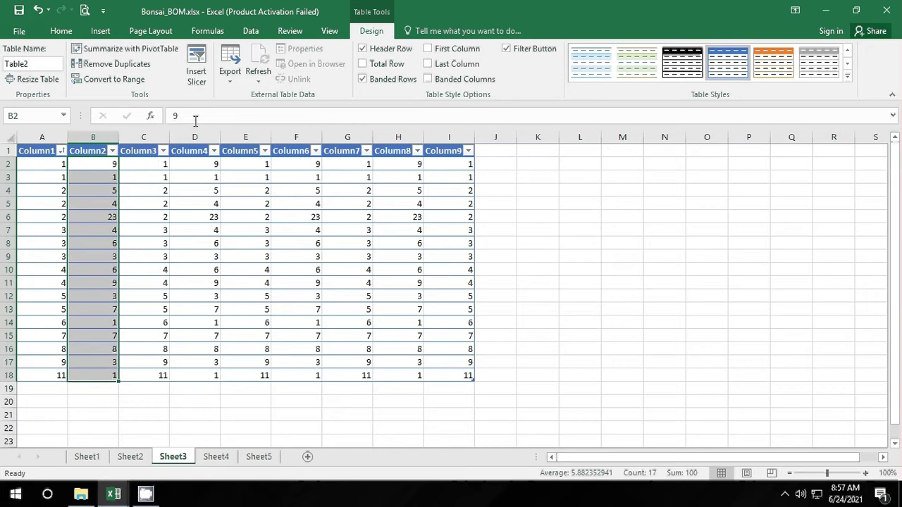
left_click(203, 78)
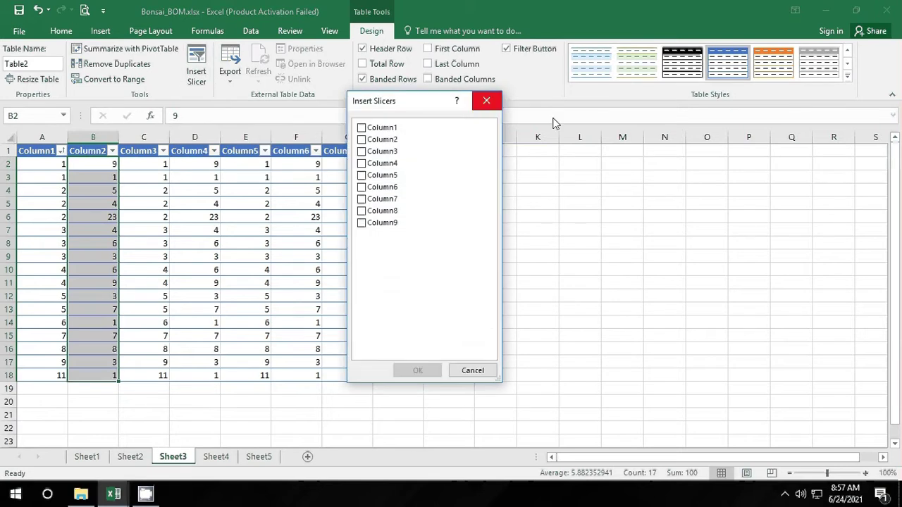
Step: Close Insert Slicers, sort Table2 by Column2 smallest to largest, and select the Column3 values
left_click(485, 103)
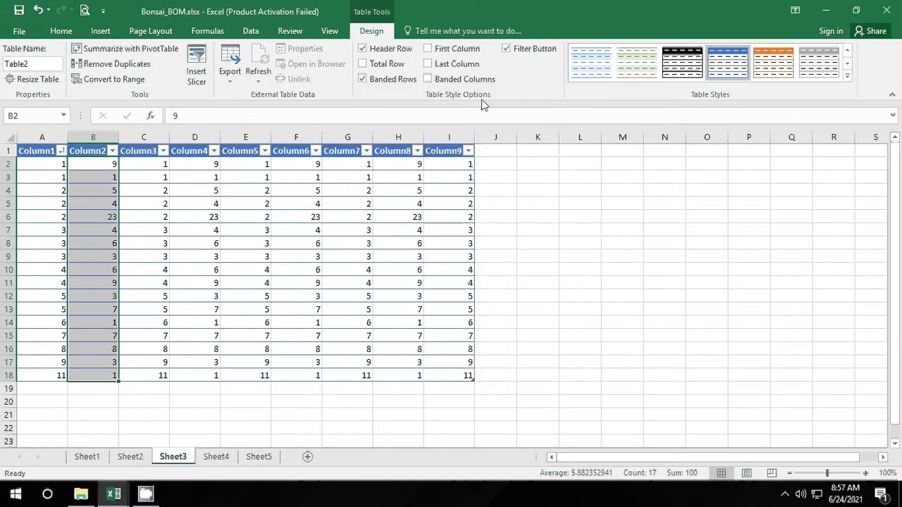
left_click(112, 151)
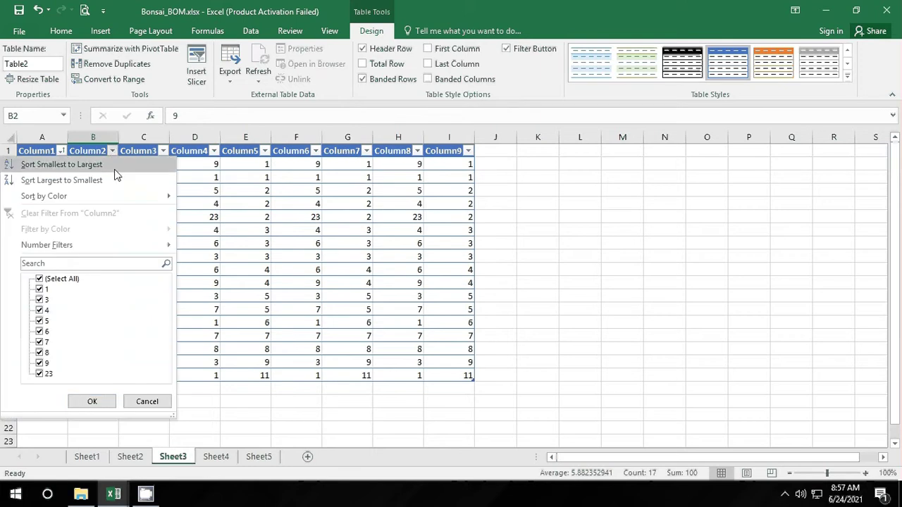
left_click(70, 164)
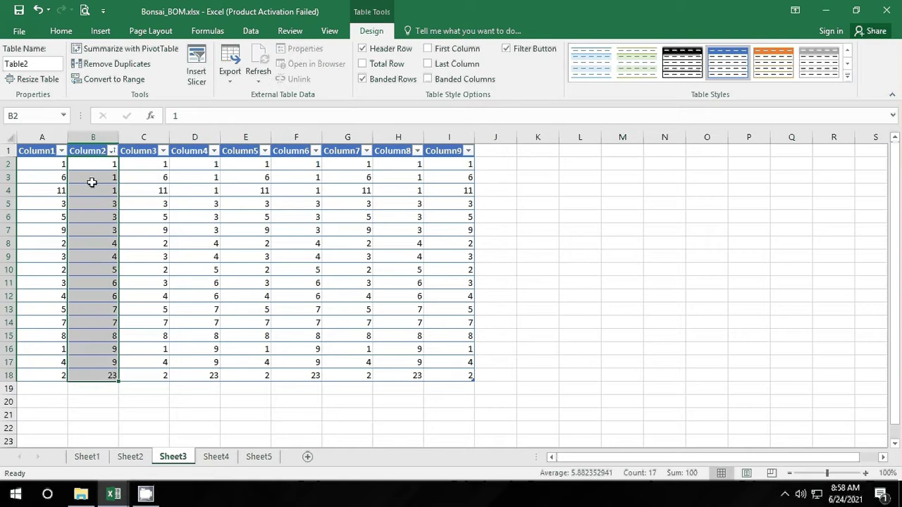
left_click_drag(156, 168, 161, 374)
right_click(161, 374)
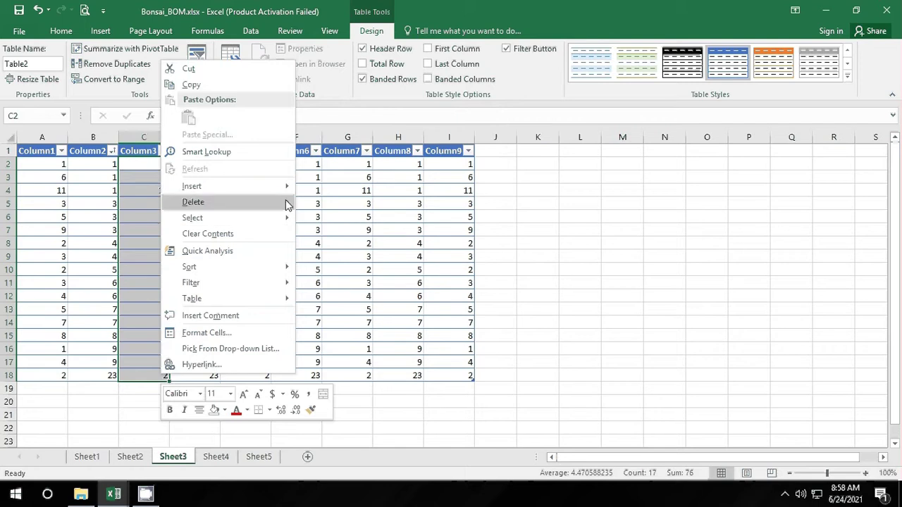
mouse_move(281, 267)
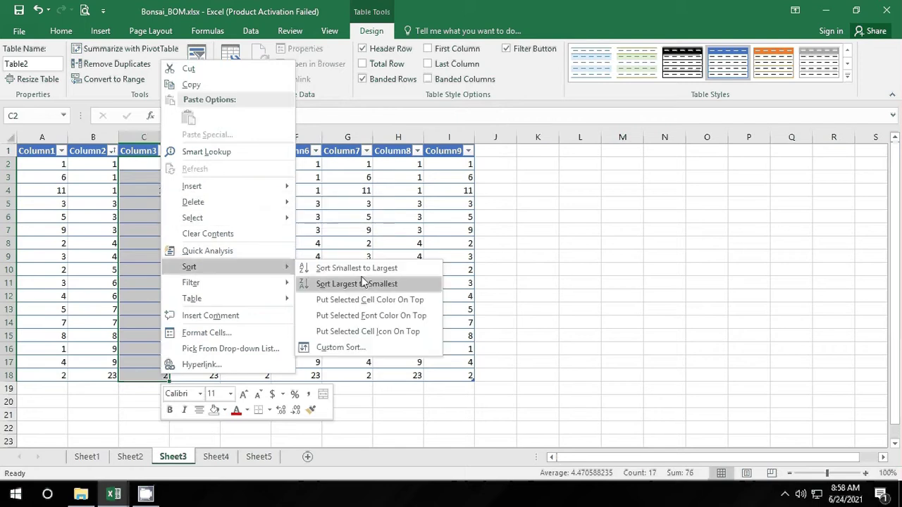
left_click(396, 345)
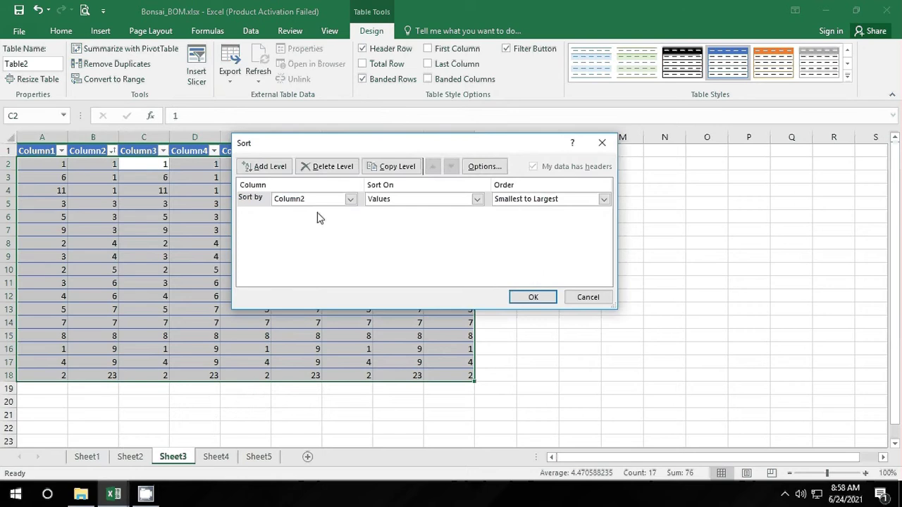
left_click(495, 172)
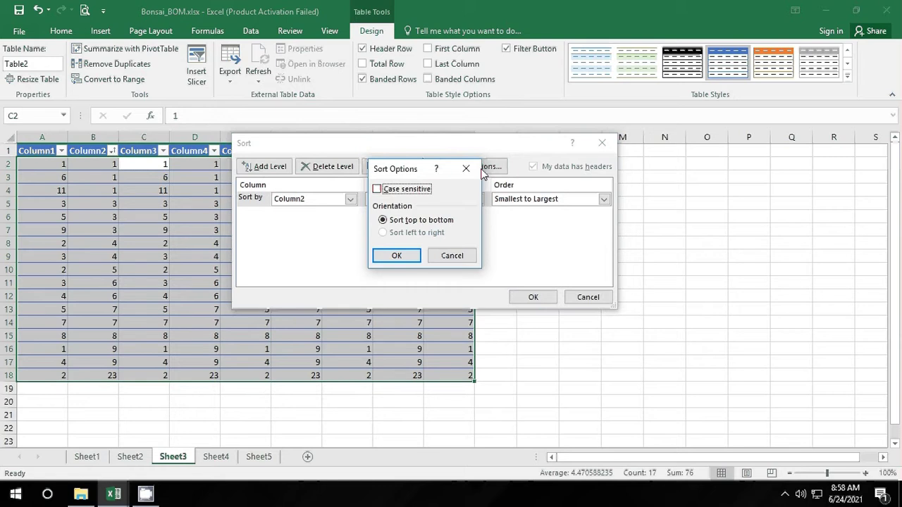
left_click(466, 168)
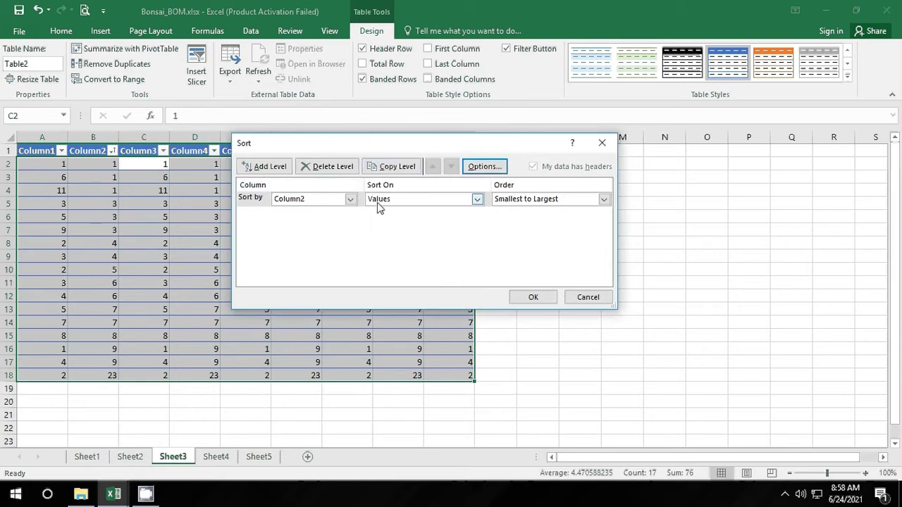
left_click(354, 201)
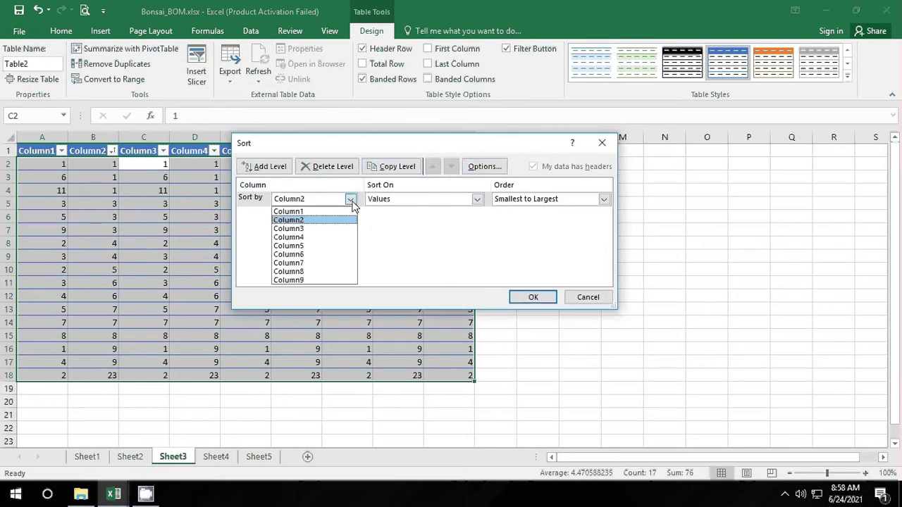
left_click(349, 202)
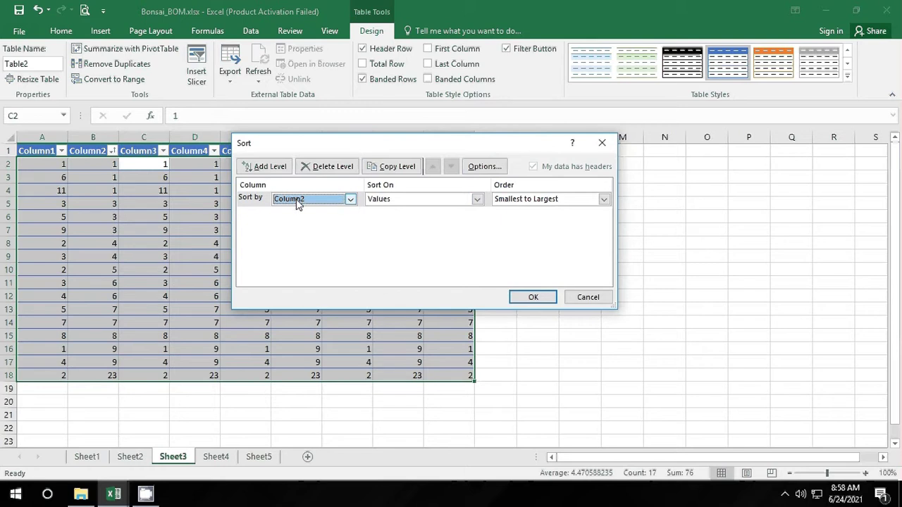
left_click(546, 303)
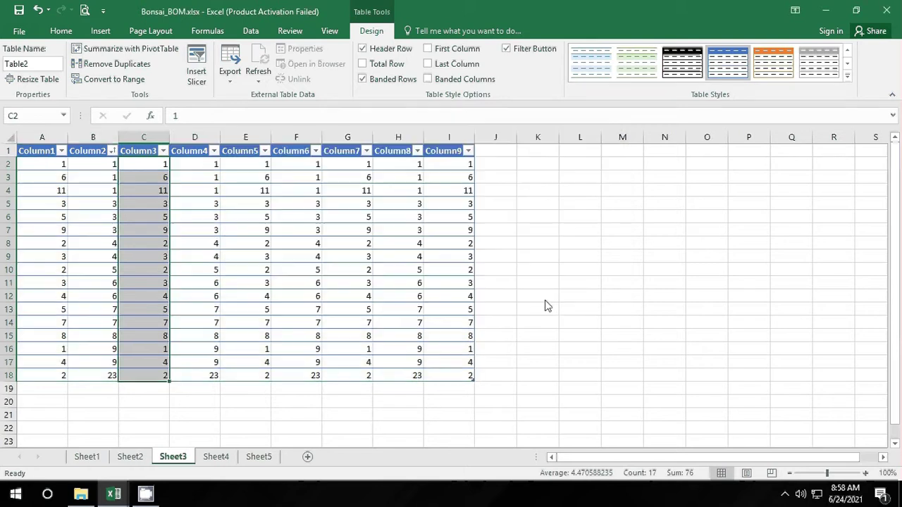
Step: Reselect Column3's values C2:C19 and bring up the Home ribbon after browsing View and Table Design
left_click(541, 297)
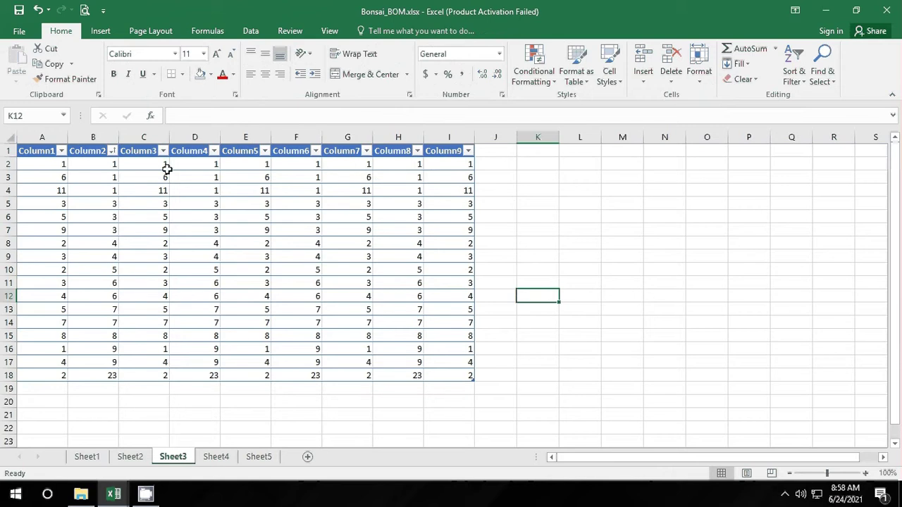
left_click_drag(167, 169, 138, 383)
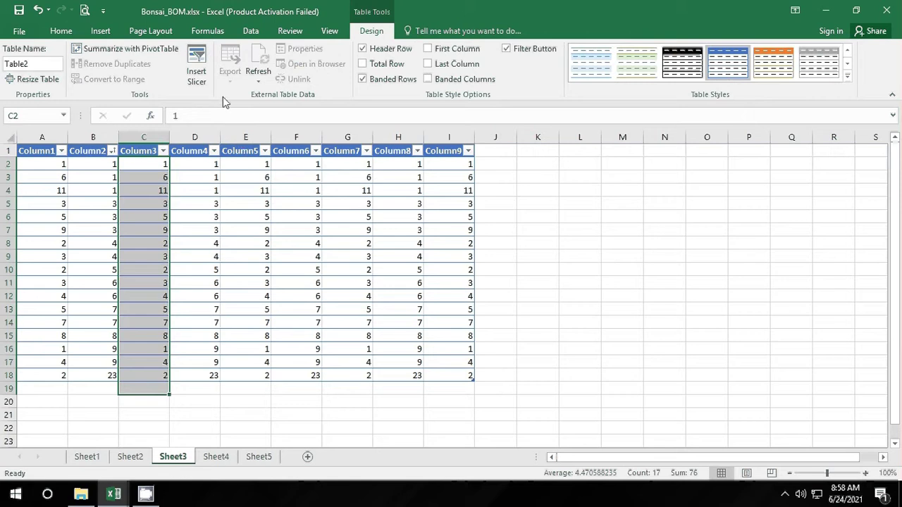
left_click(329, 31)
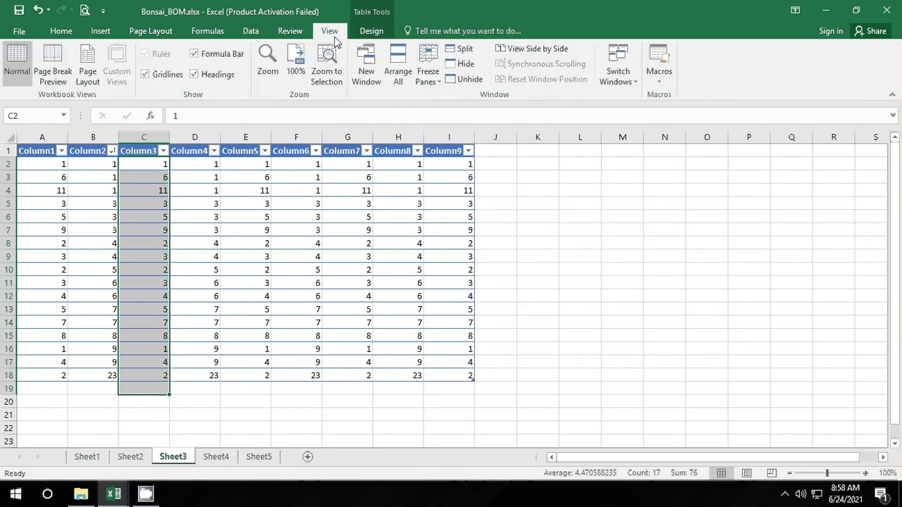
left_click(366, 34)
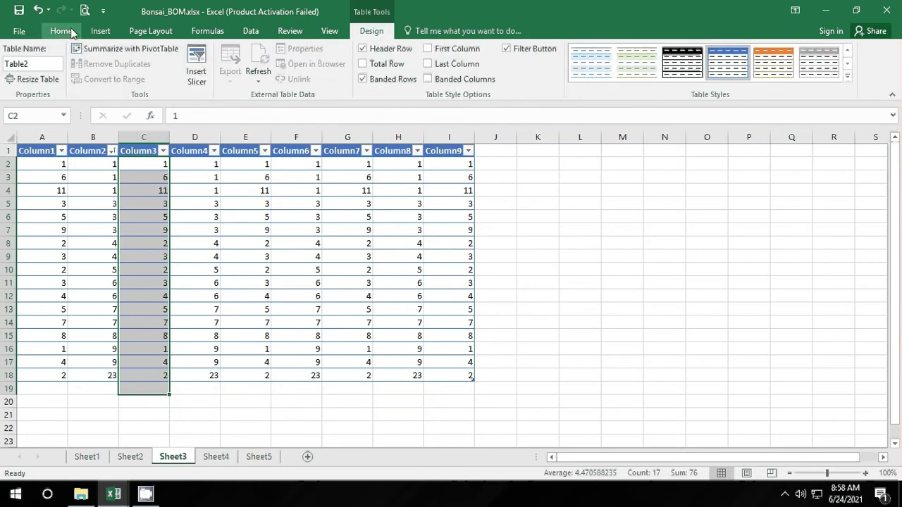
left_click(61, 31)
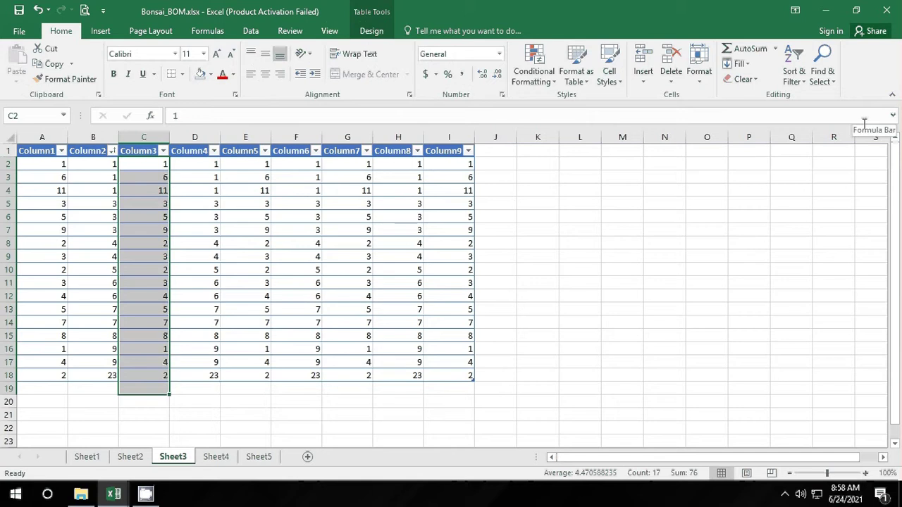
Step: Select Column3's values and sort them largest to smallest from Home > Sort & Filter
left_click(802, 81)
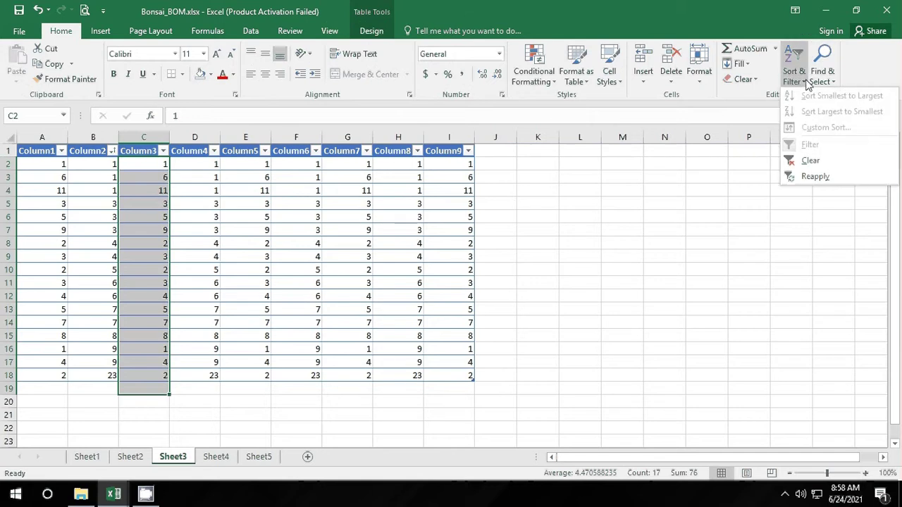
left_click(265, 344)
left_click(150, 167)
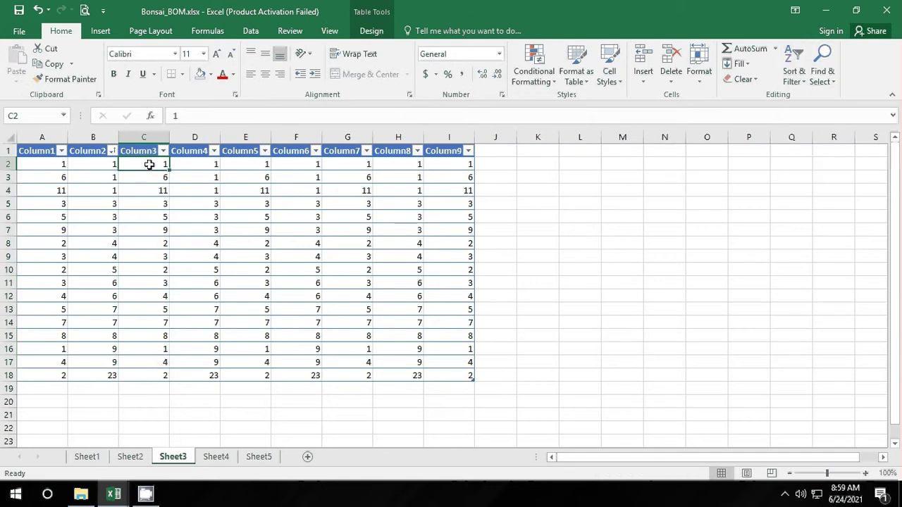
left_click_drag(151, 167, 150, 377)
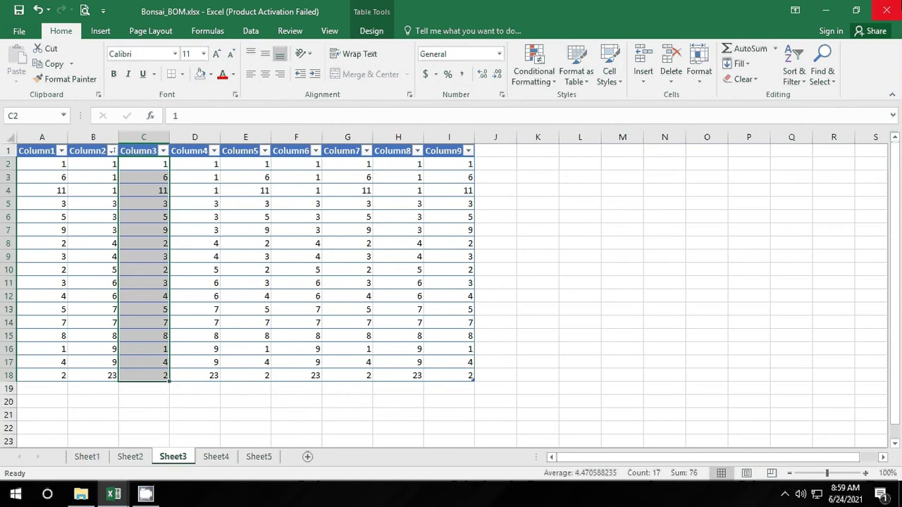
left_click(804, 84)
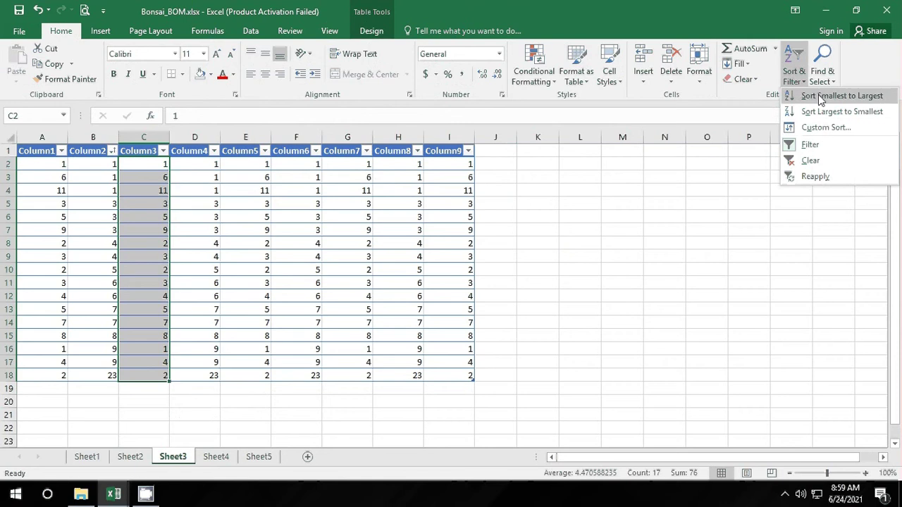
left_click(738, 95)
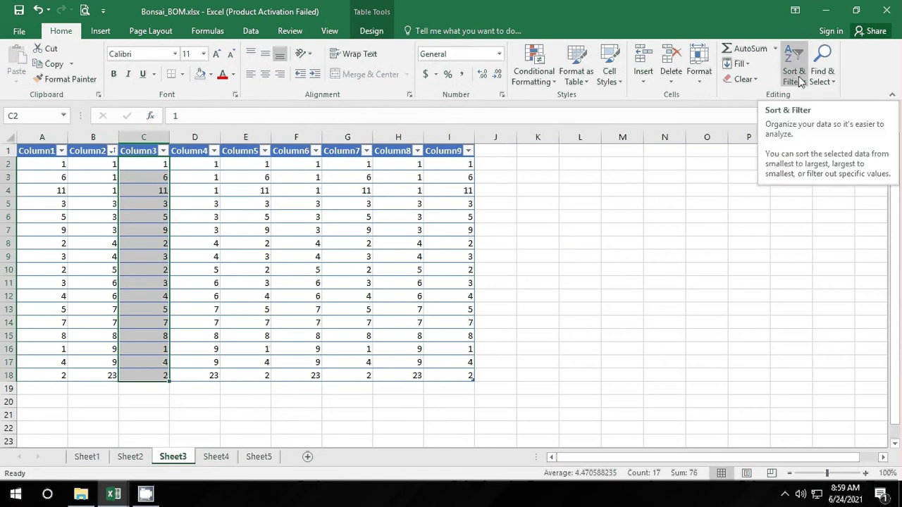
left_click(800, 81)
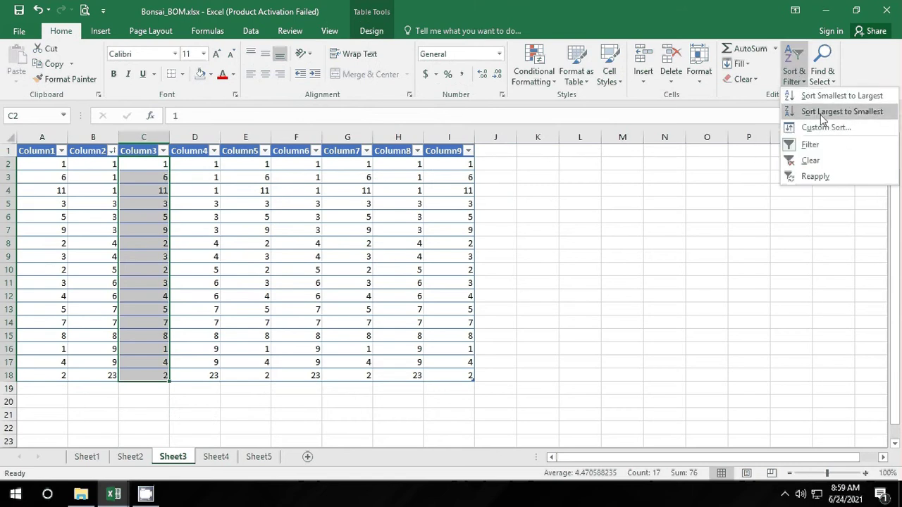
left_click(823, 112)
Step: Review the Column3 sort in the Custom Sort dialog, close it, and select cell N3
left_click(794, 77)
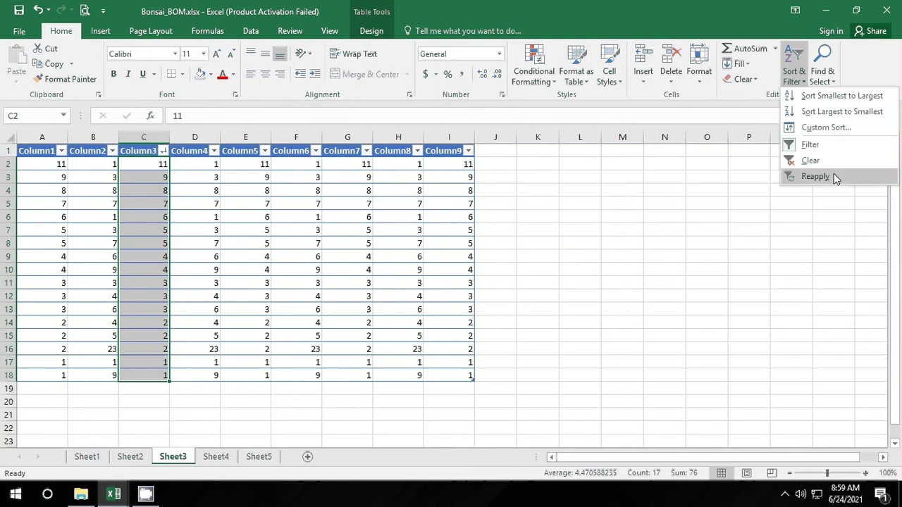
left_click(838, 129)
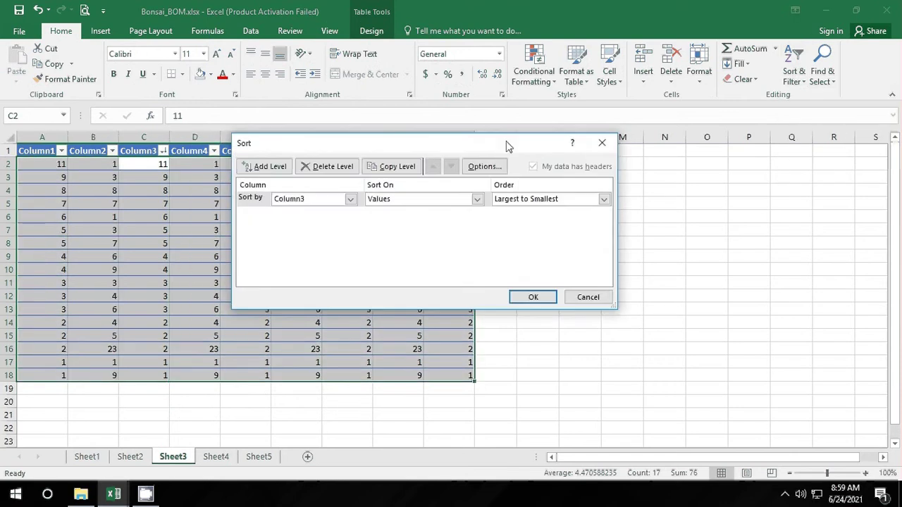
left_click(604, 145)
left_click(657, 178)
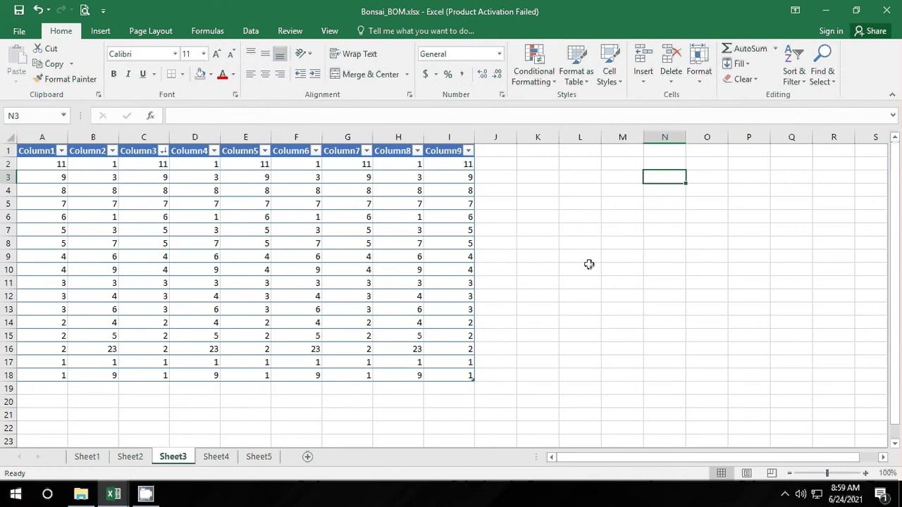
scroll(590, 270, "down", 1)
scroll(588, 284, "up", 1)
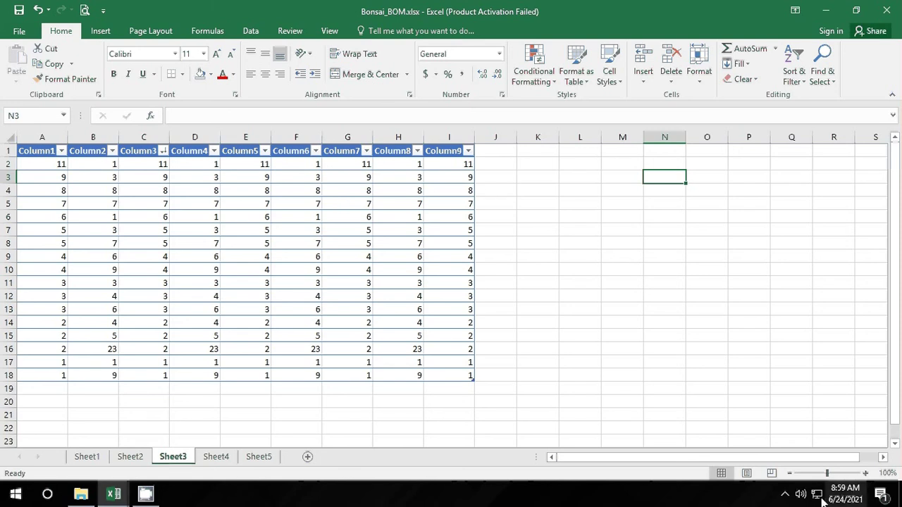
left_click(784, 495)
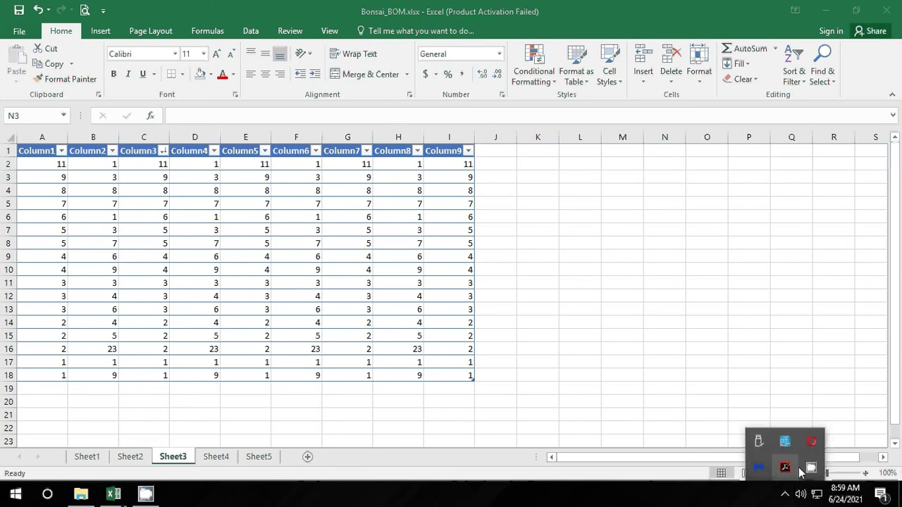
right_click(810, 471)
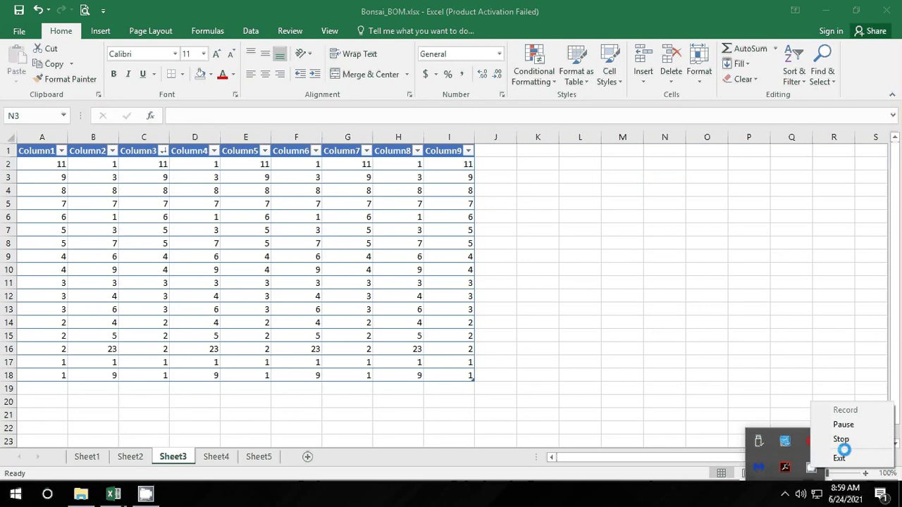
left_click(845, 441)
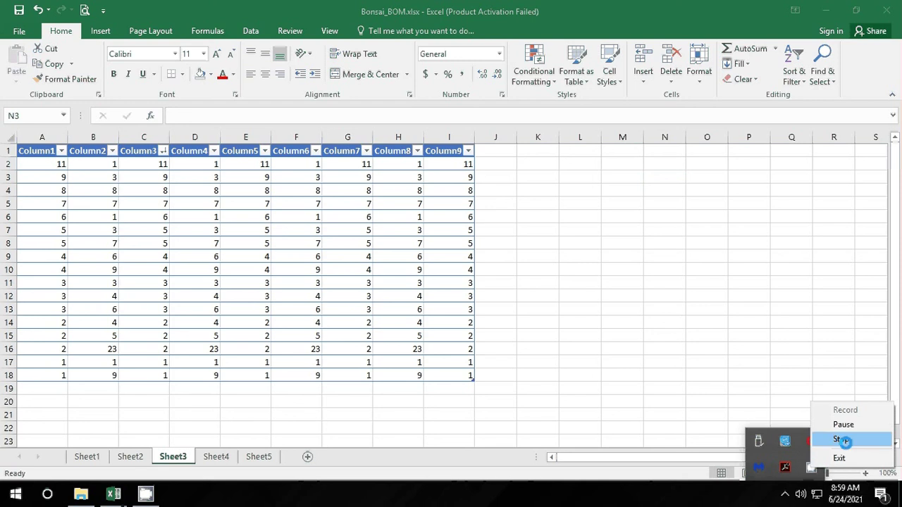